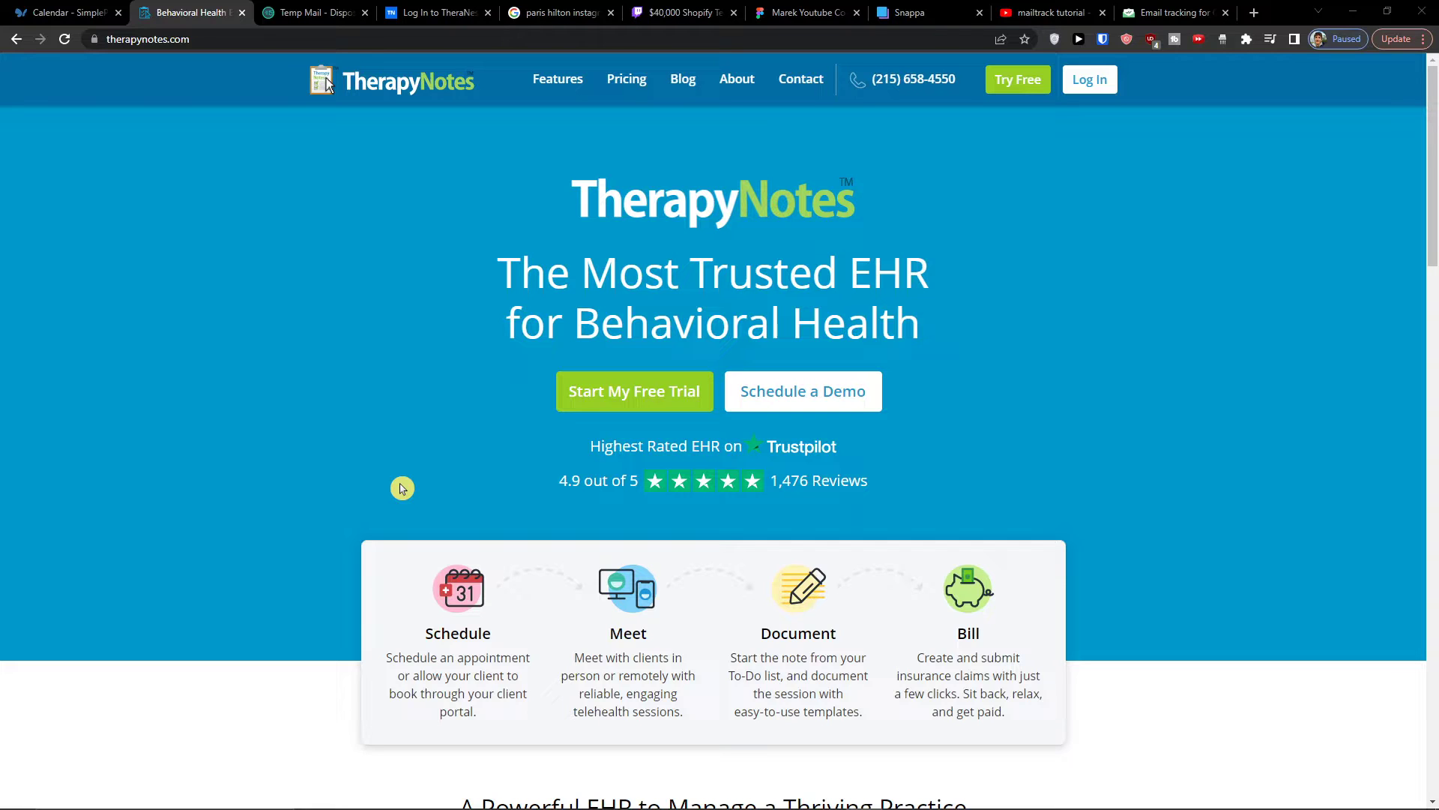
- Open the TherapyNotes free trial sign-up and copy the temporary email address from Temp Mail
{"action": "left_click", "coordinate": [631, 389]}
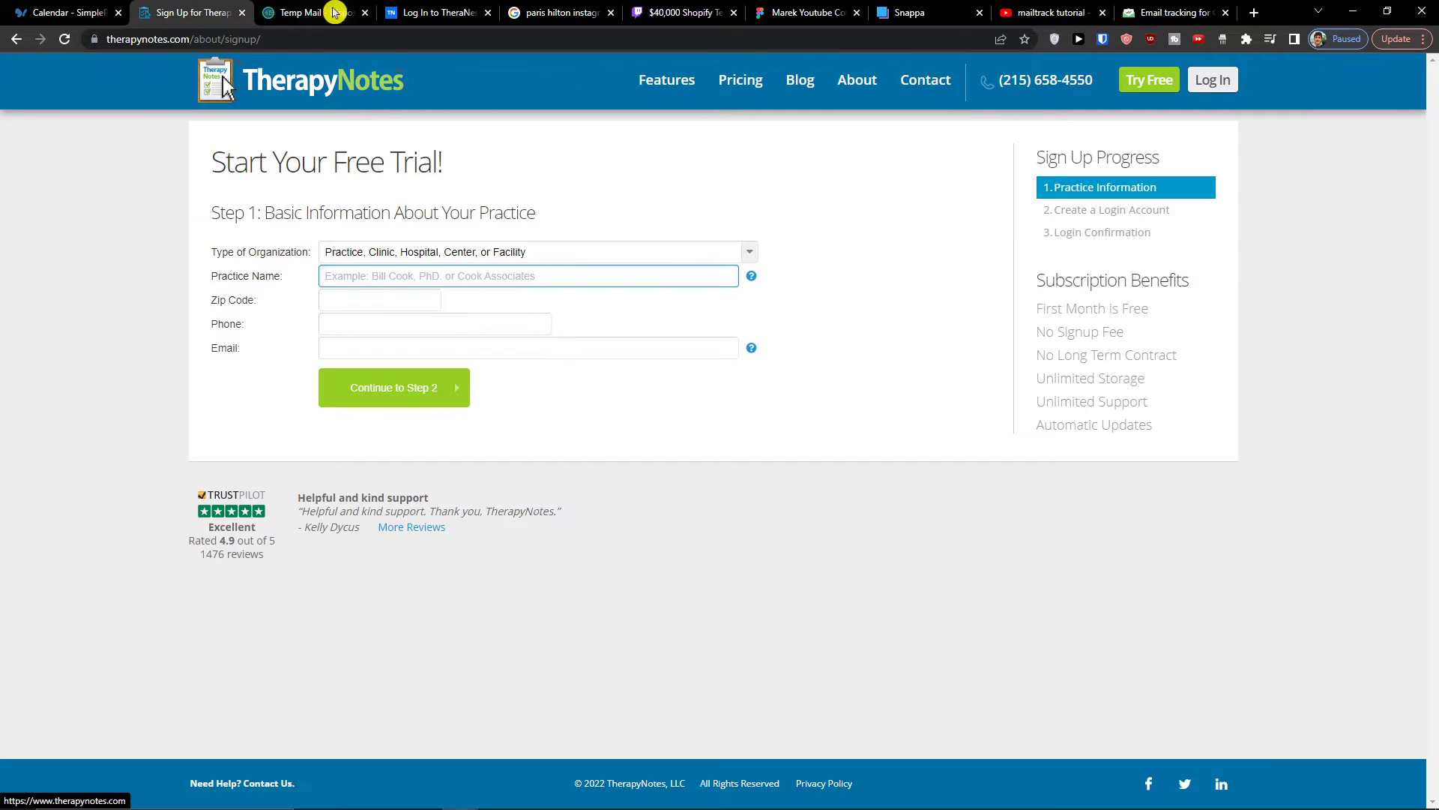
{"action": "left_click", "coordinate": [309, 13]}
{"action": "left_click", "coordinate": [905, 246]}
{"action": "left_click", "coordinate": [225, 13]}
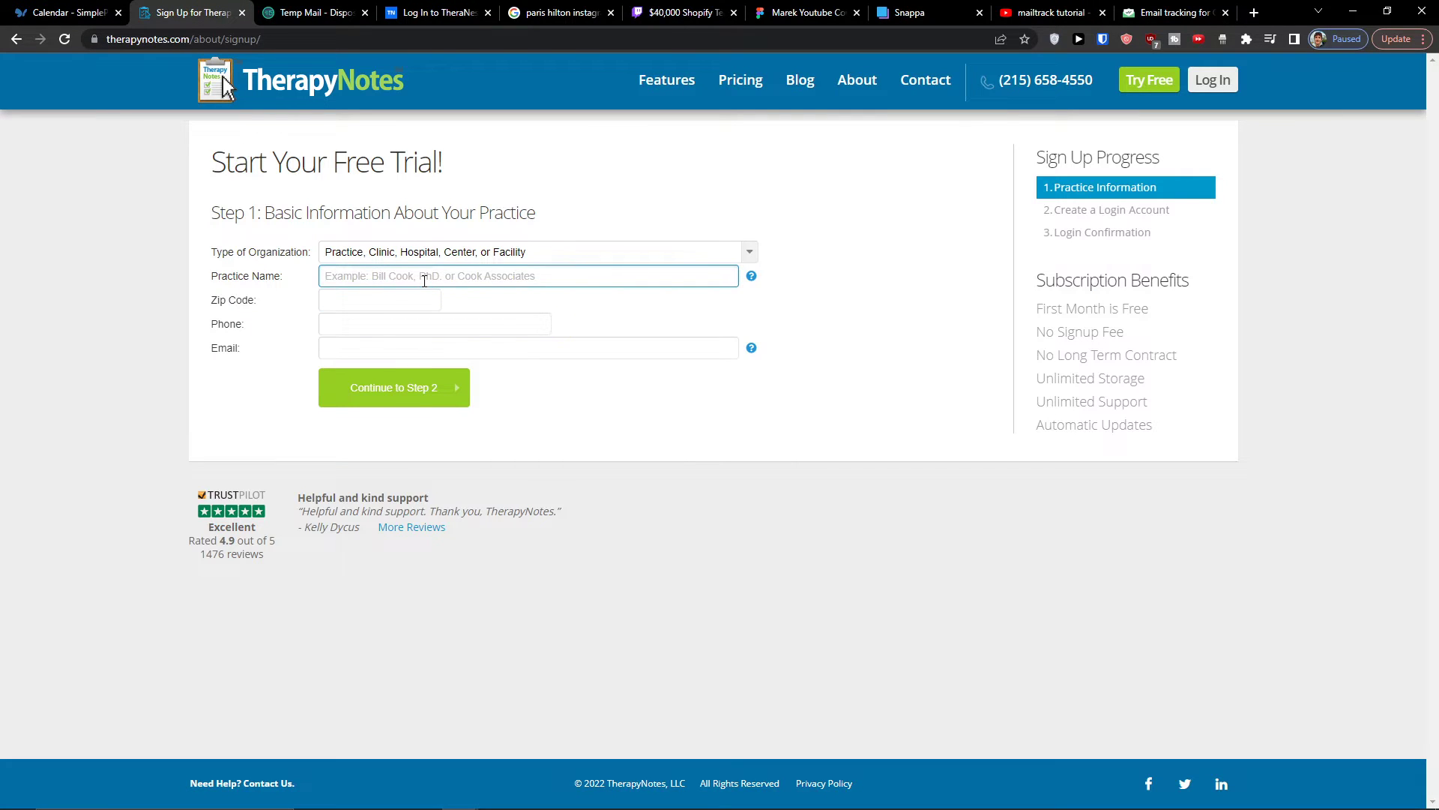
- Enter the practice name and keep the organization type as Practice, Clinic, Hospital, Center, or Facility
{"action": "type", "text": "Sun "}
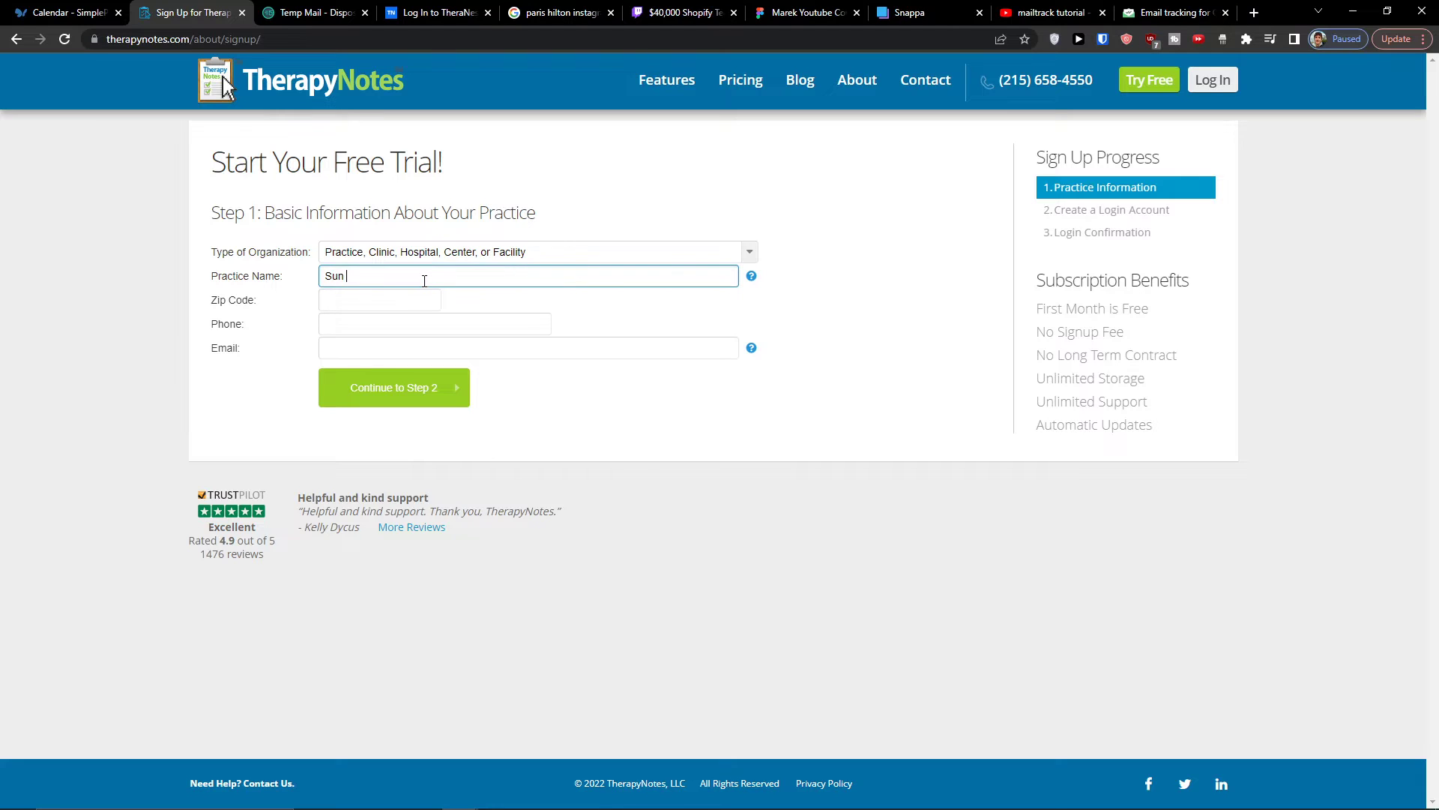
{"action": "type", "text": "wei"}
{"action": "left_click", "coordinate": [587, 253]}
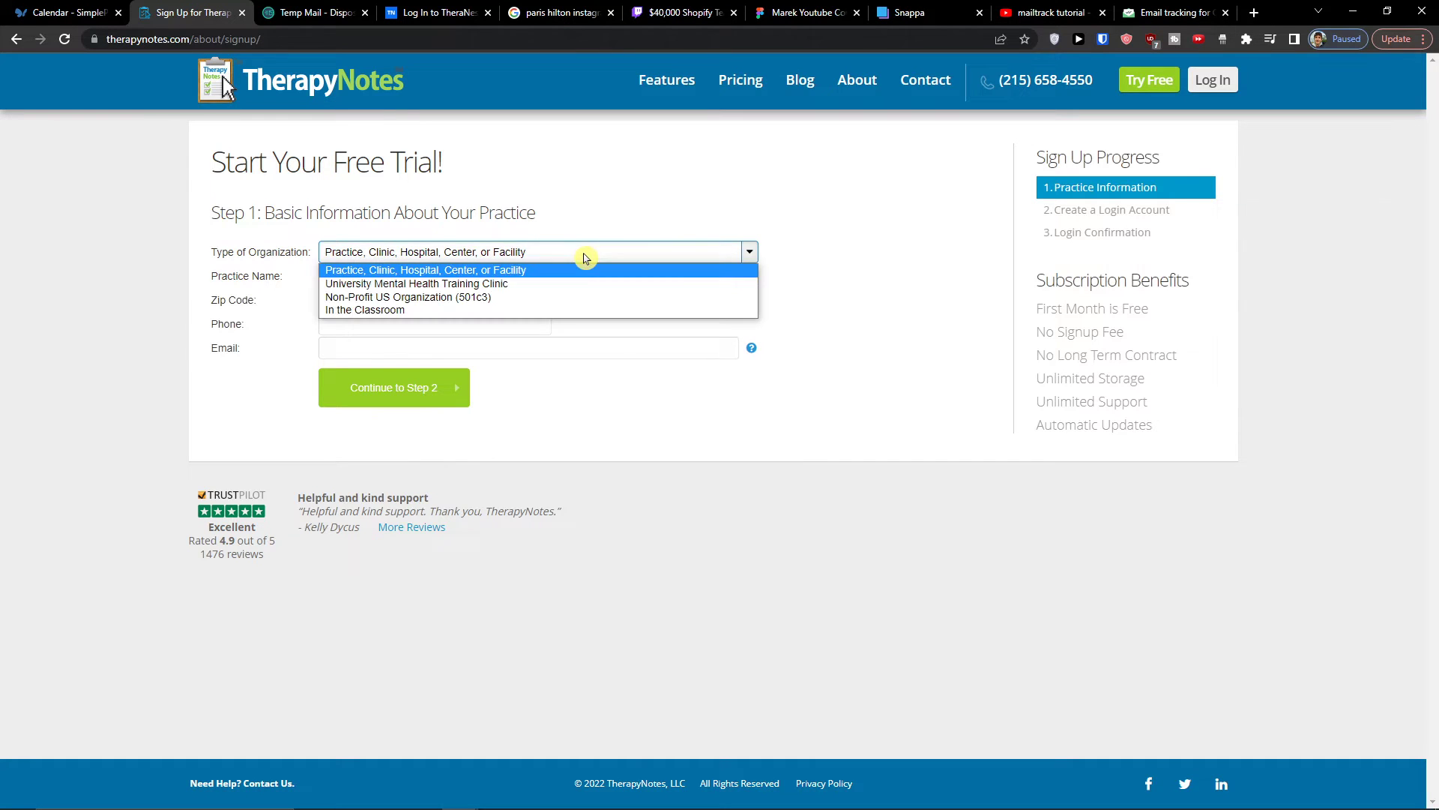
{"action": "left_click", "coordinate": [544, 230]}
{"action": "key", "text": "ctrl+plus"}
{"action": "key", "text": "ctrl+plus"}
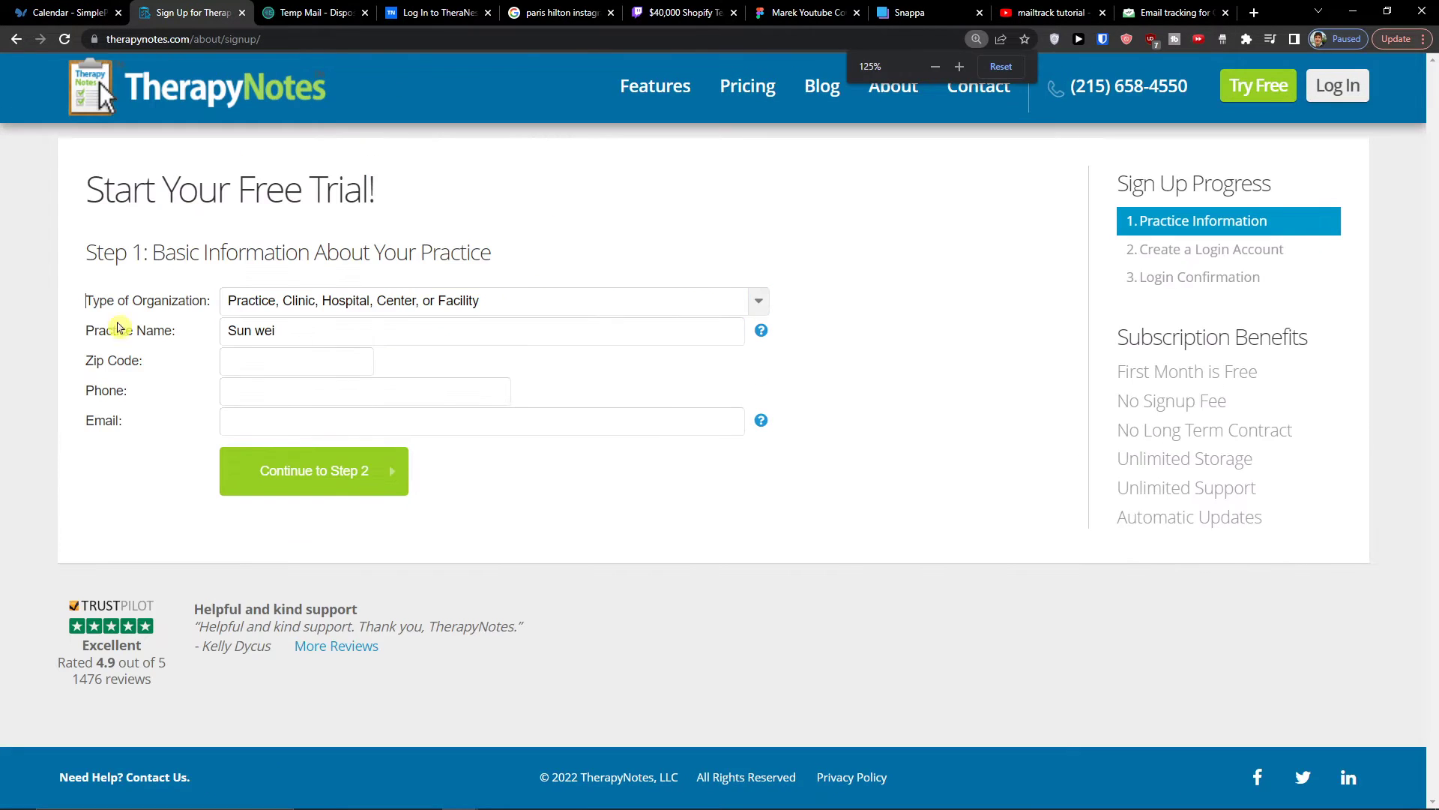
- Fill in the practice's phone number and zip code
{"action": "left_click", "coordinate": [309, 391]}
{"action": "key", "text": "alt+Tab"}
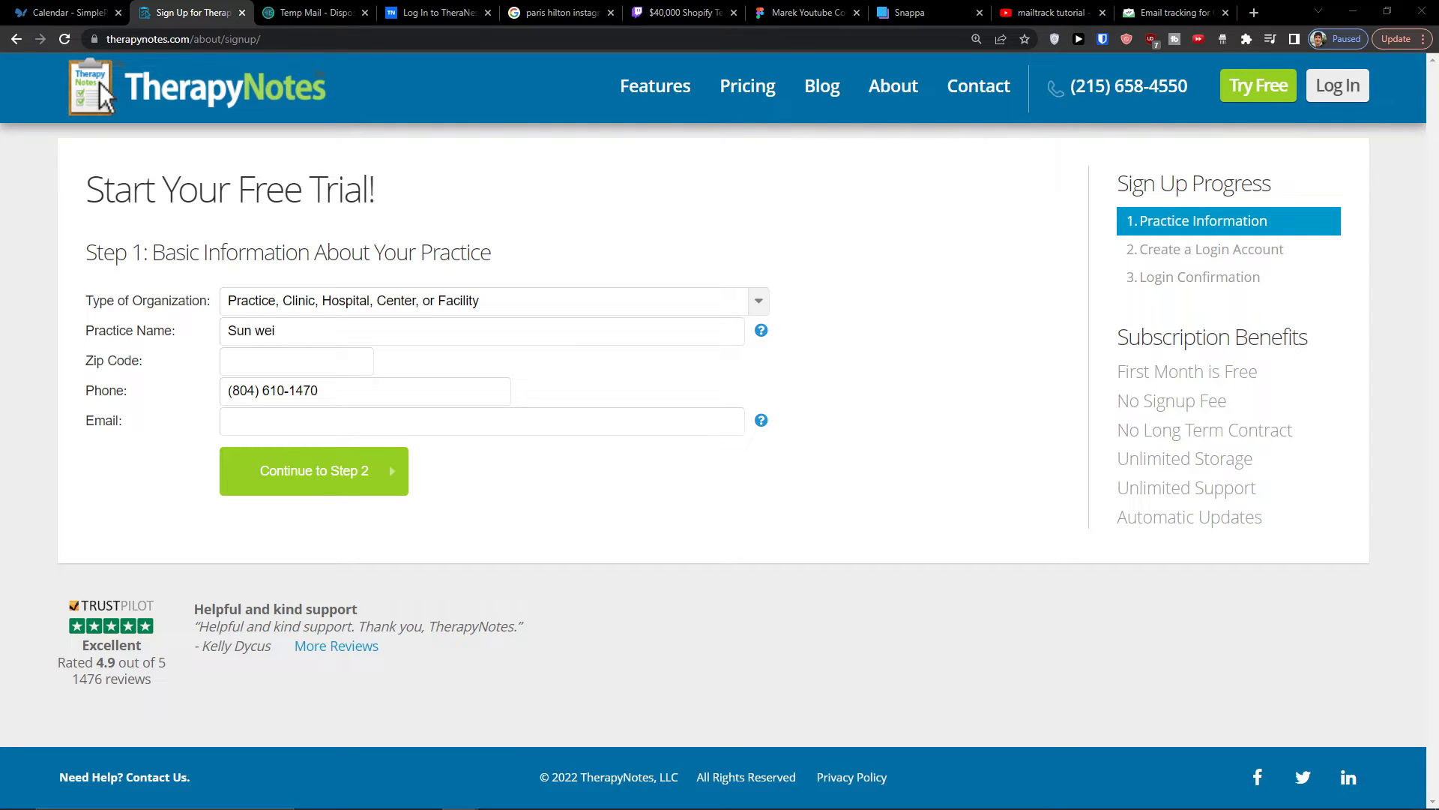
{"action": "left_click", "coordinate": [322, 360]}
{"action": "type", "text": "27253"}
- Copy the Temp Mail address into the practice's email field and continue to step 2 of the sign-up
{"action": "left_click", "coordinate": [306, 428]}
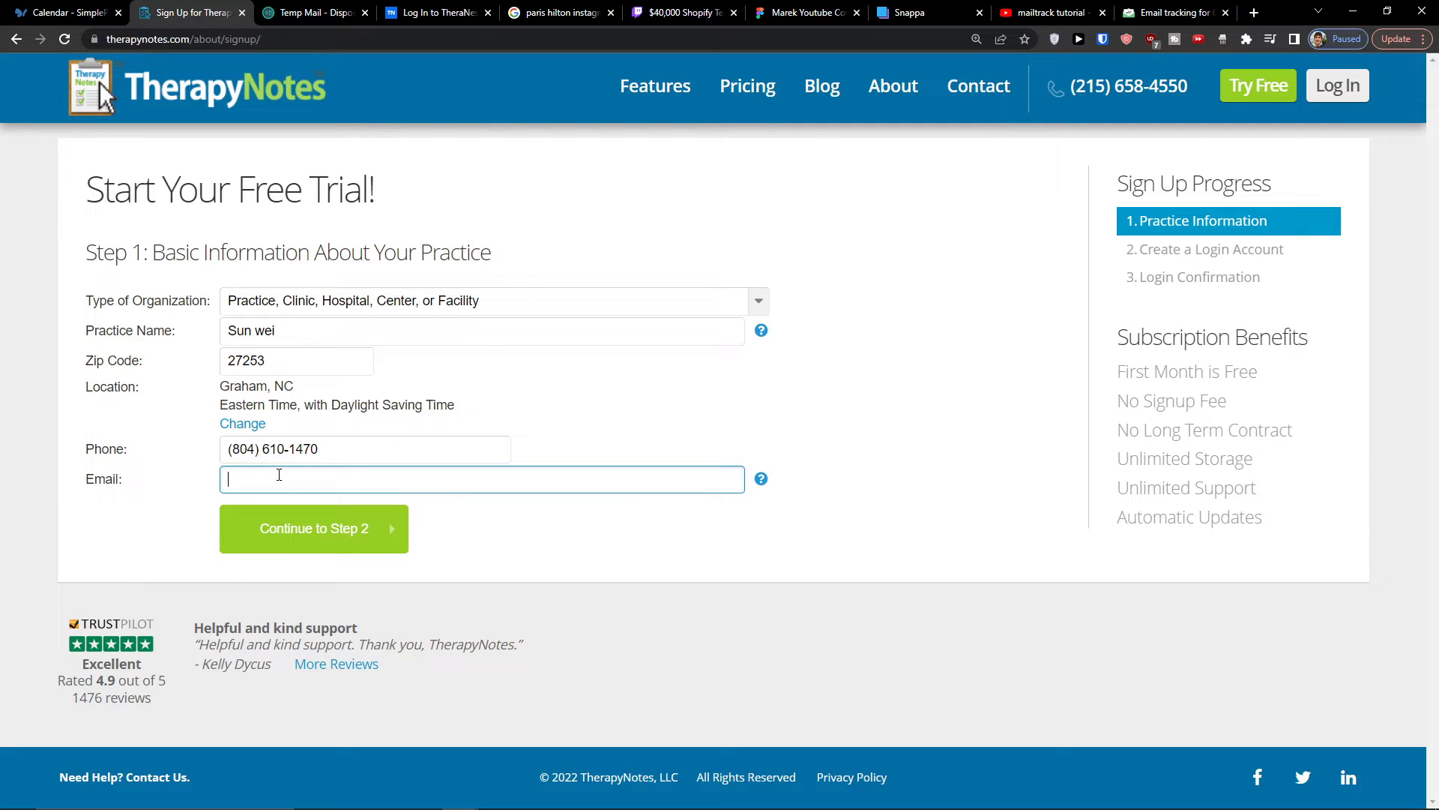
{"action": "left_click", "coordinate": [311, 13]}
{"action": "left_click", "coordinate": [909, 245]}
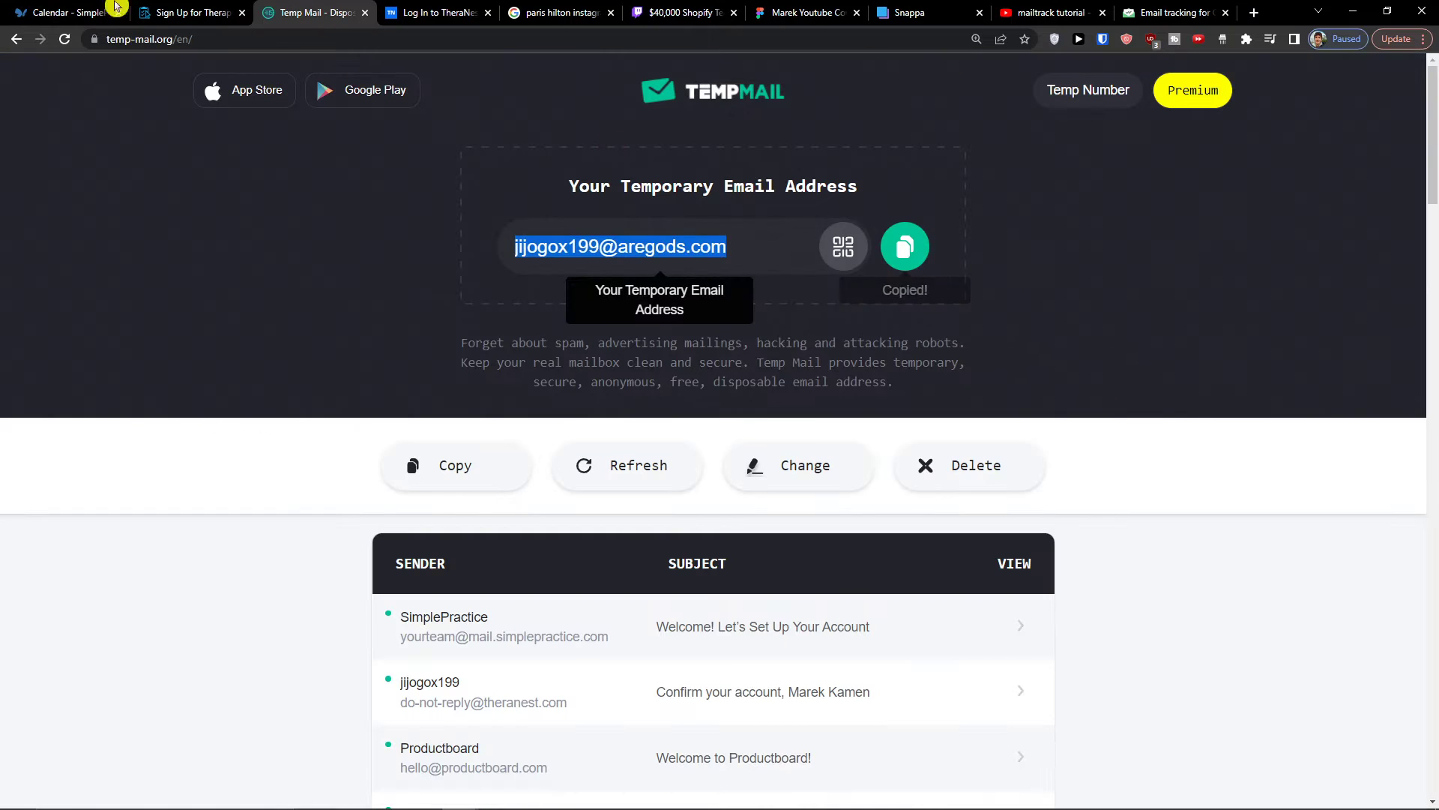
{"action": "left_click", "coordinate": [200, 15]}
{"action": "key", "text": "ctrl+v"}
{"action": "left_click", "coordinate": [360, 550]}
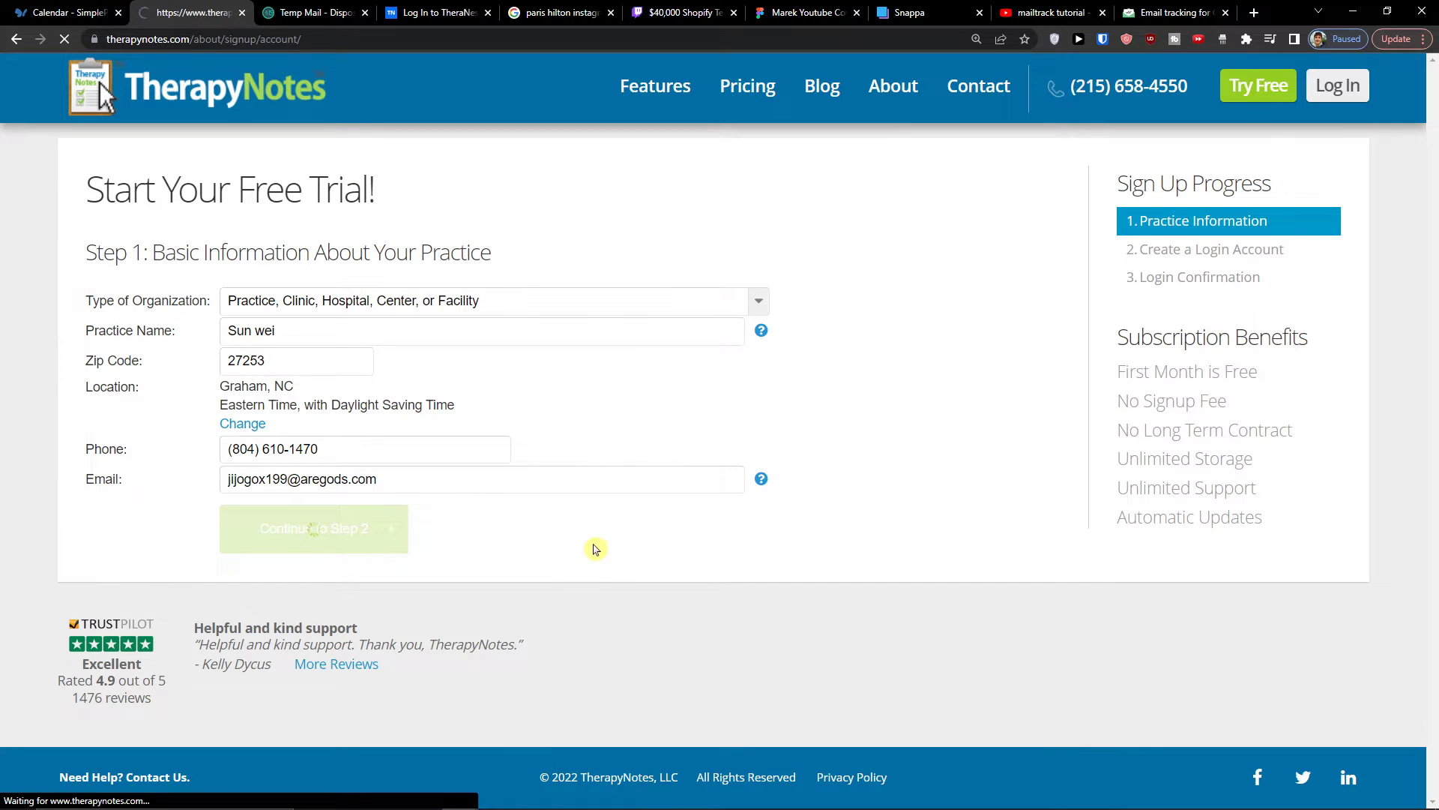
- Set the clinician type to Psychologist and enter the clinician's first and last name
{"action": "left_click", "coordinate": [358, 361]}
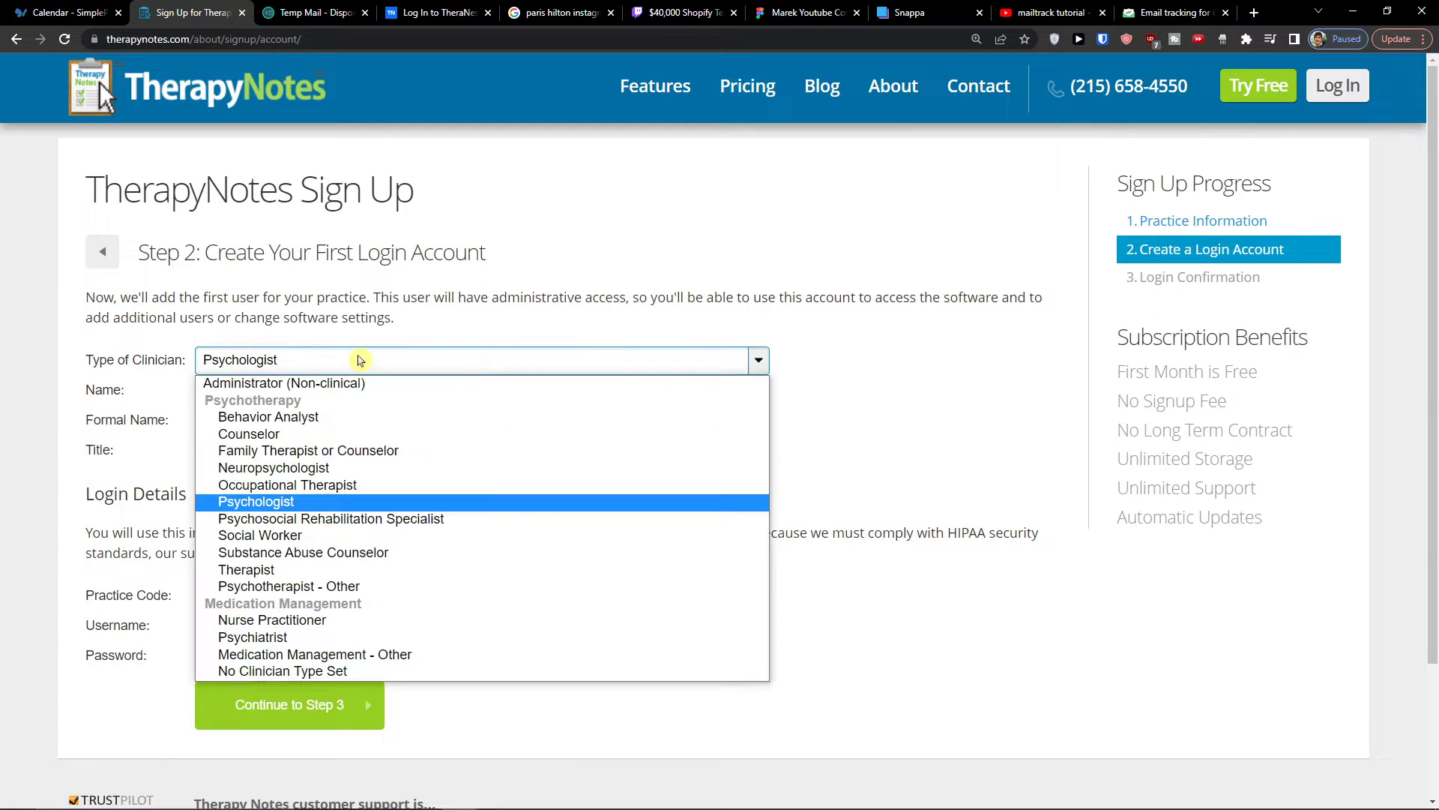
{"action": "left_click", "coordinate": [308, 502]}
{"action": "left_click", "coordinate": [270, 391]}
{"action": "left_click", "coordinate": [277, 374]}
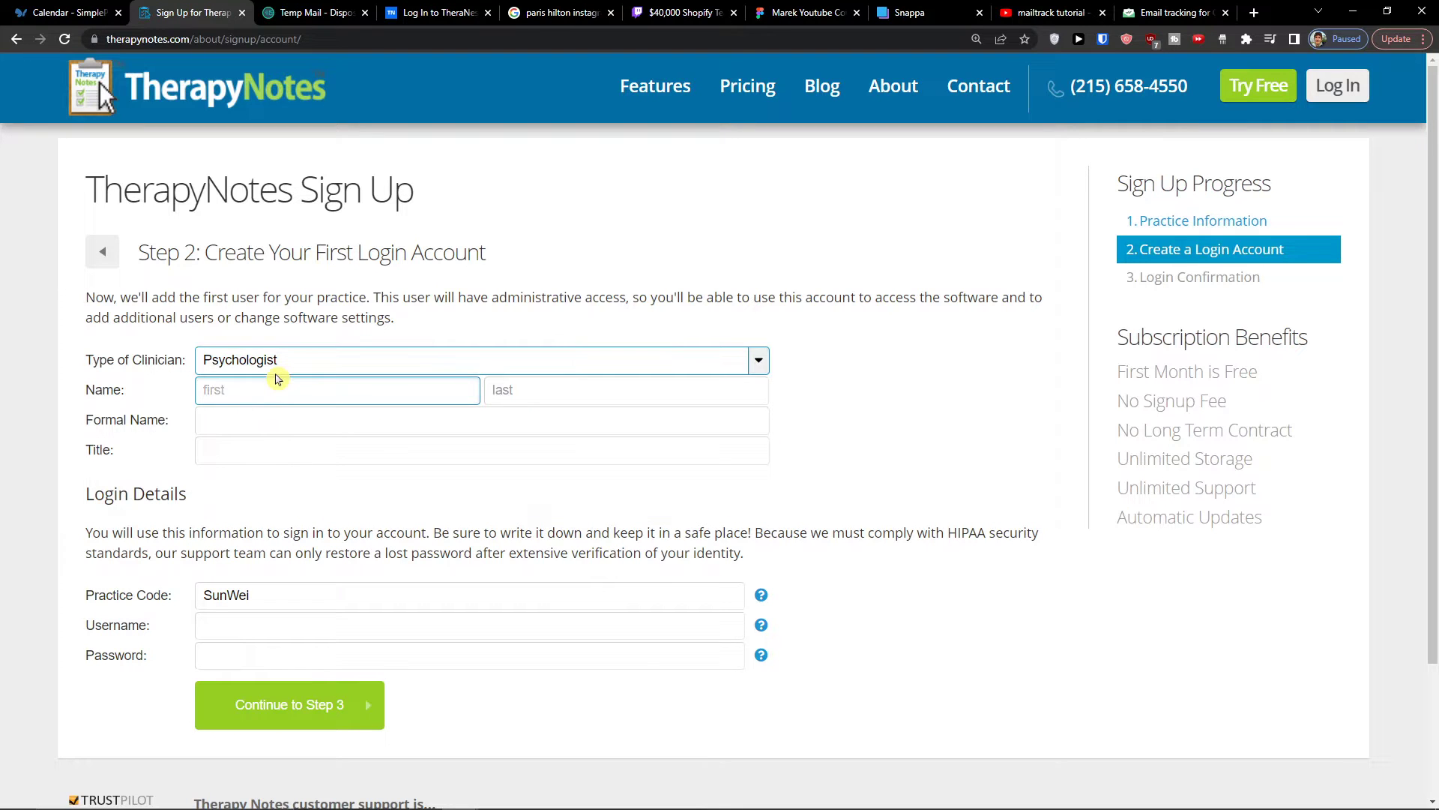
{"action": "type", "text": "Marcus"}
{"action": "key", "text": "Tab"}
{"action": "type", "text": "S"}
{"action": "key", "text": "Tab"}
{"action": "key", "text": "Tab"}
{"action": "key", "text": "Tab"}
- Set the clinician's title to Licensed Clinical Psychologist
{"action": "left_click", "coordinate": [348, 470]}
{"action": "left_click", "coordinate": [345, 458]}
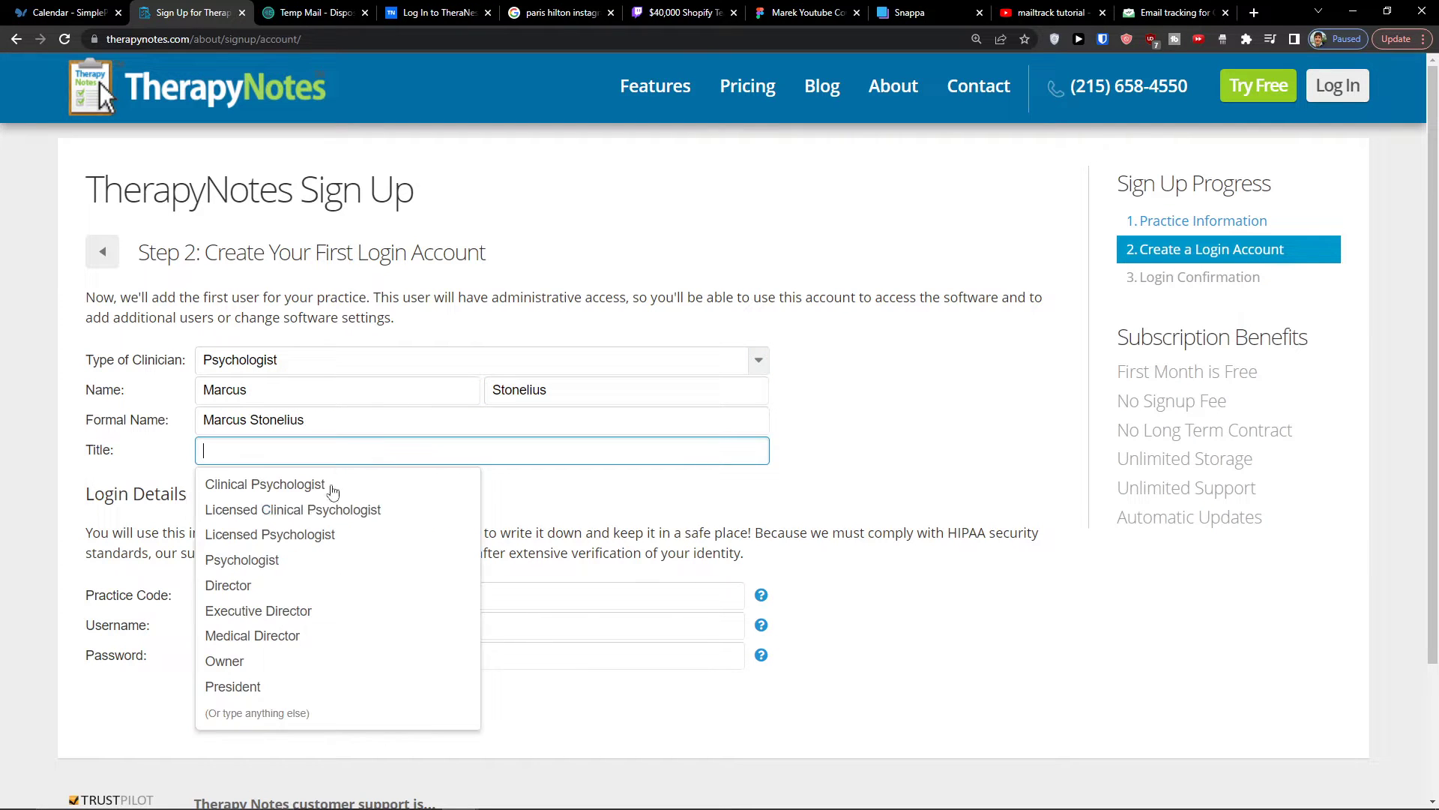
{"action": "left_click", "coordinate": [327, 507]}
- Accept the suggested username, enter the account password in the login details, and continue to step 3
{"action": "scroll", "coordinate": [207, 480], "scroll_direction": "down", "scroll_amount": 2}
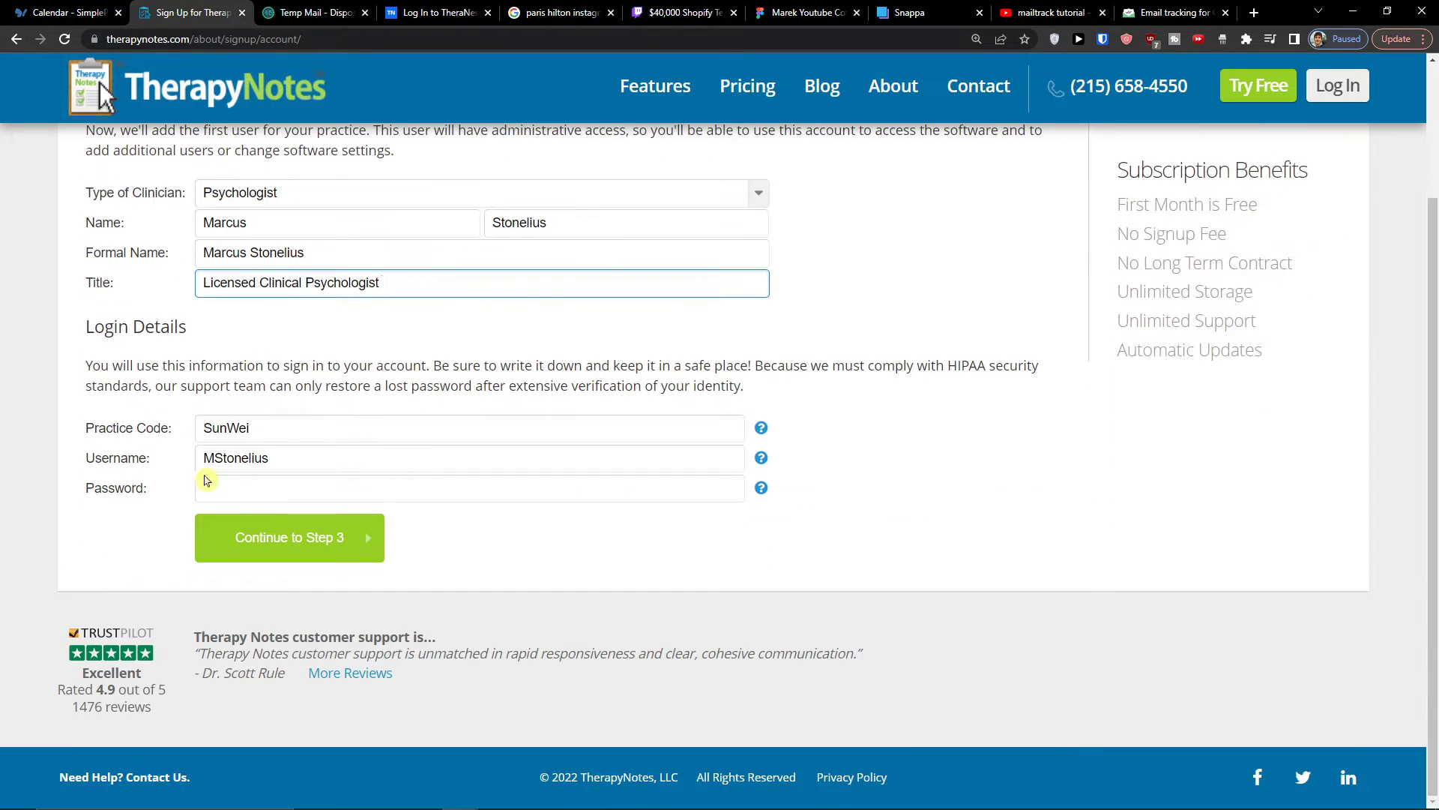
{"action": "left_click", "coordinate": [269, 464]}
{"action": "left_click", "coordinate": [277, 483]}
{"action": "type", "text": "a"}
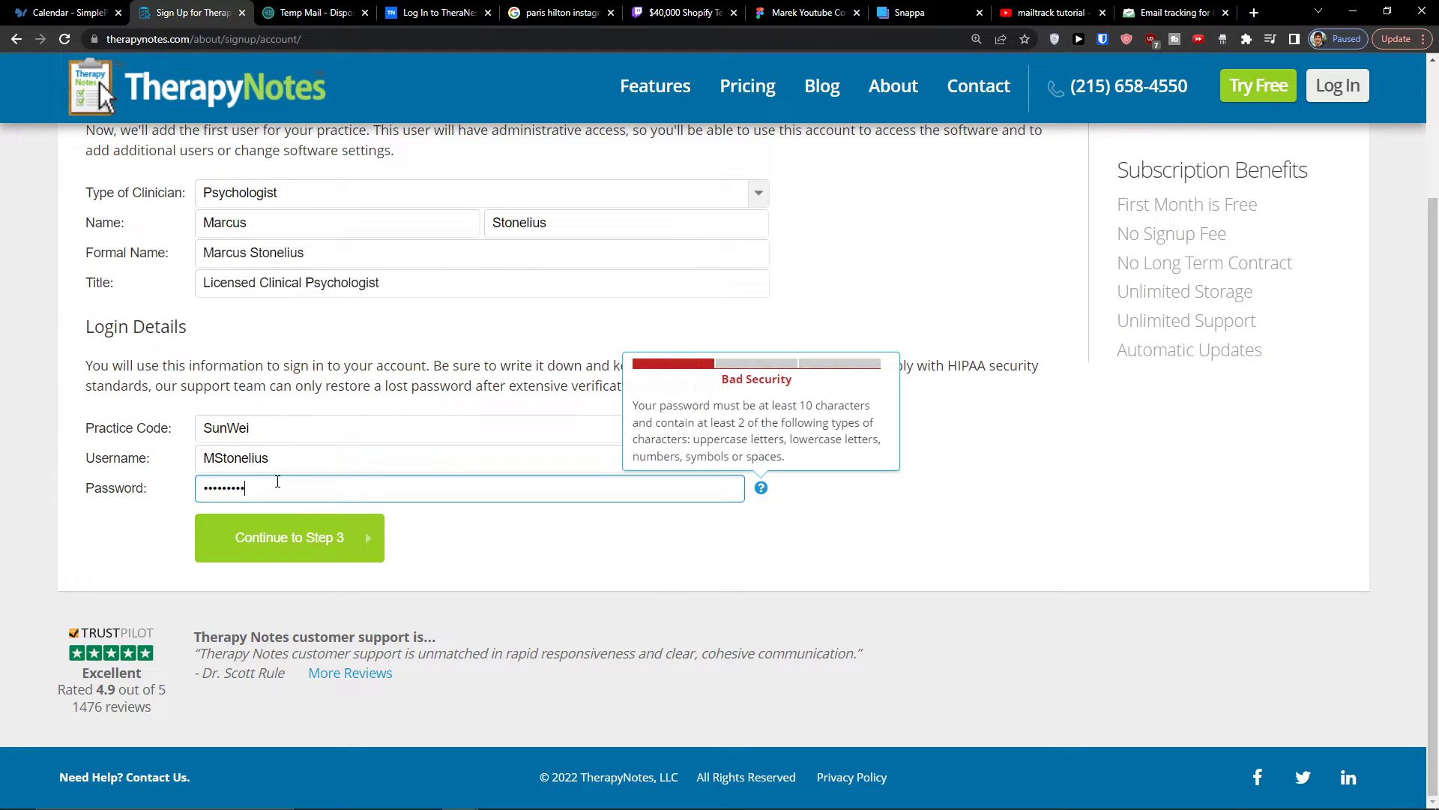
{"action": "type", "text": "12"}
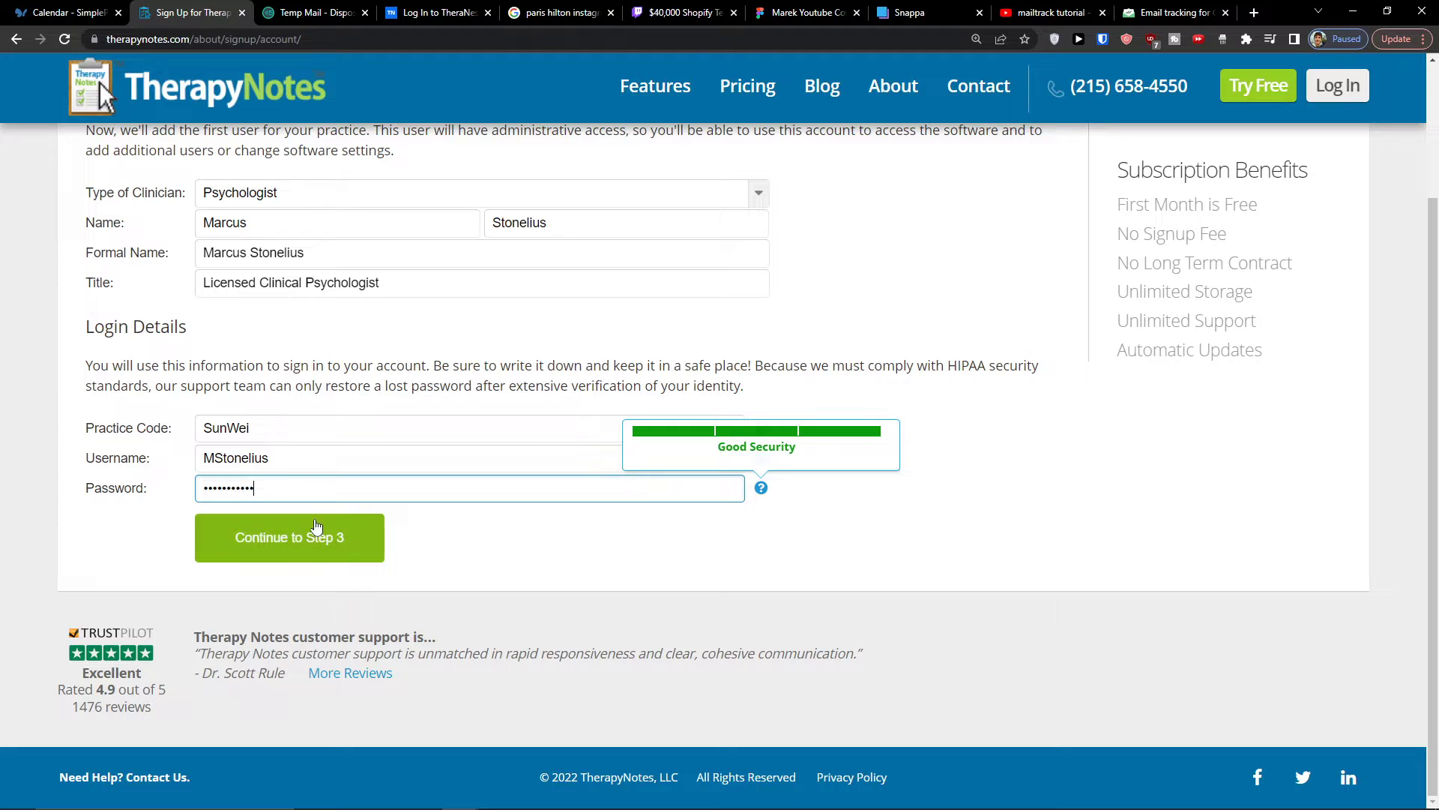
{"action": "left_click", "coordinate": [313, 529]}
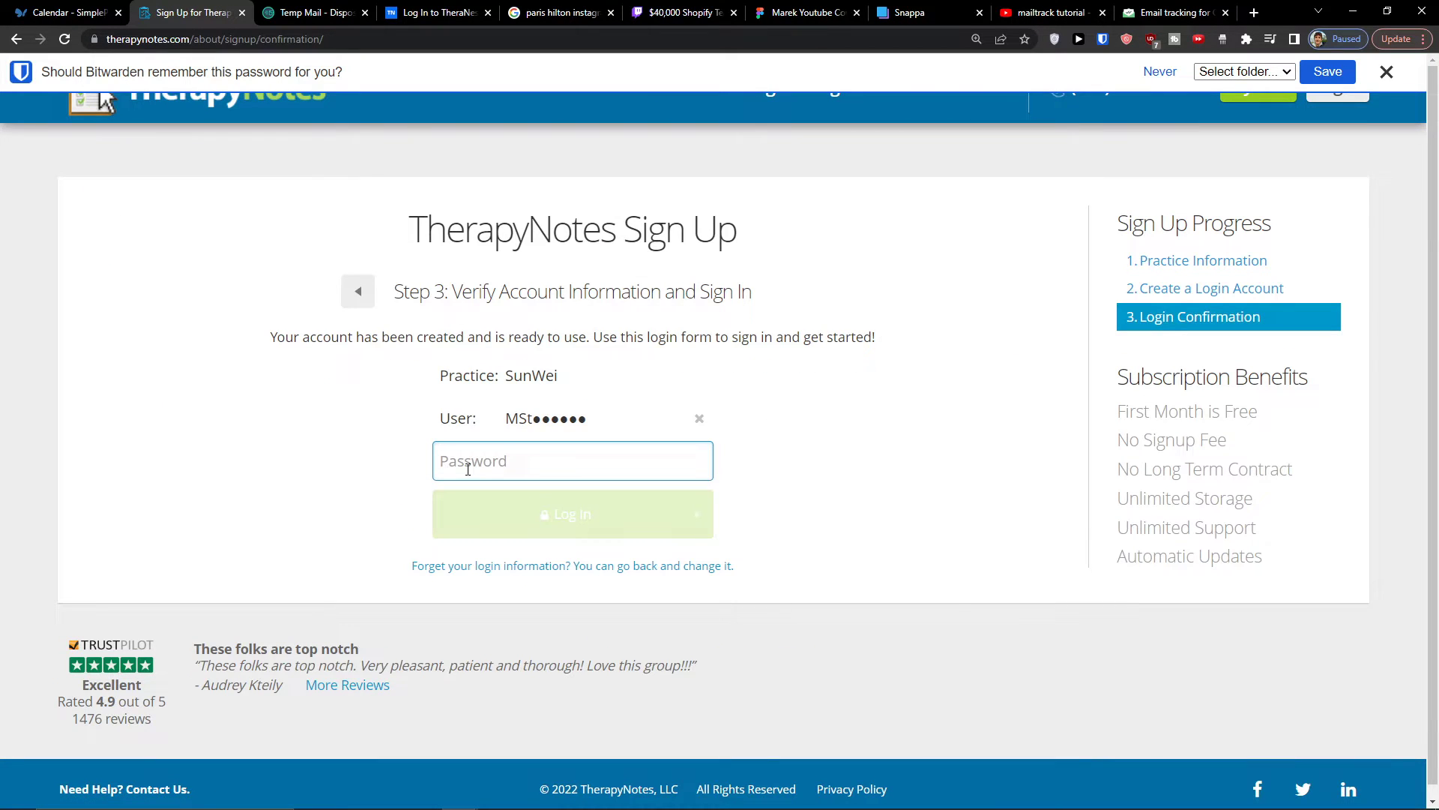
- Sign in to the new account with its password and accept the Terms of Service
{"action": "type", "text": "•••••••••"}
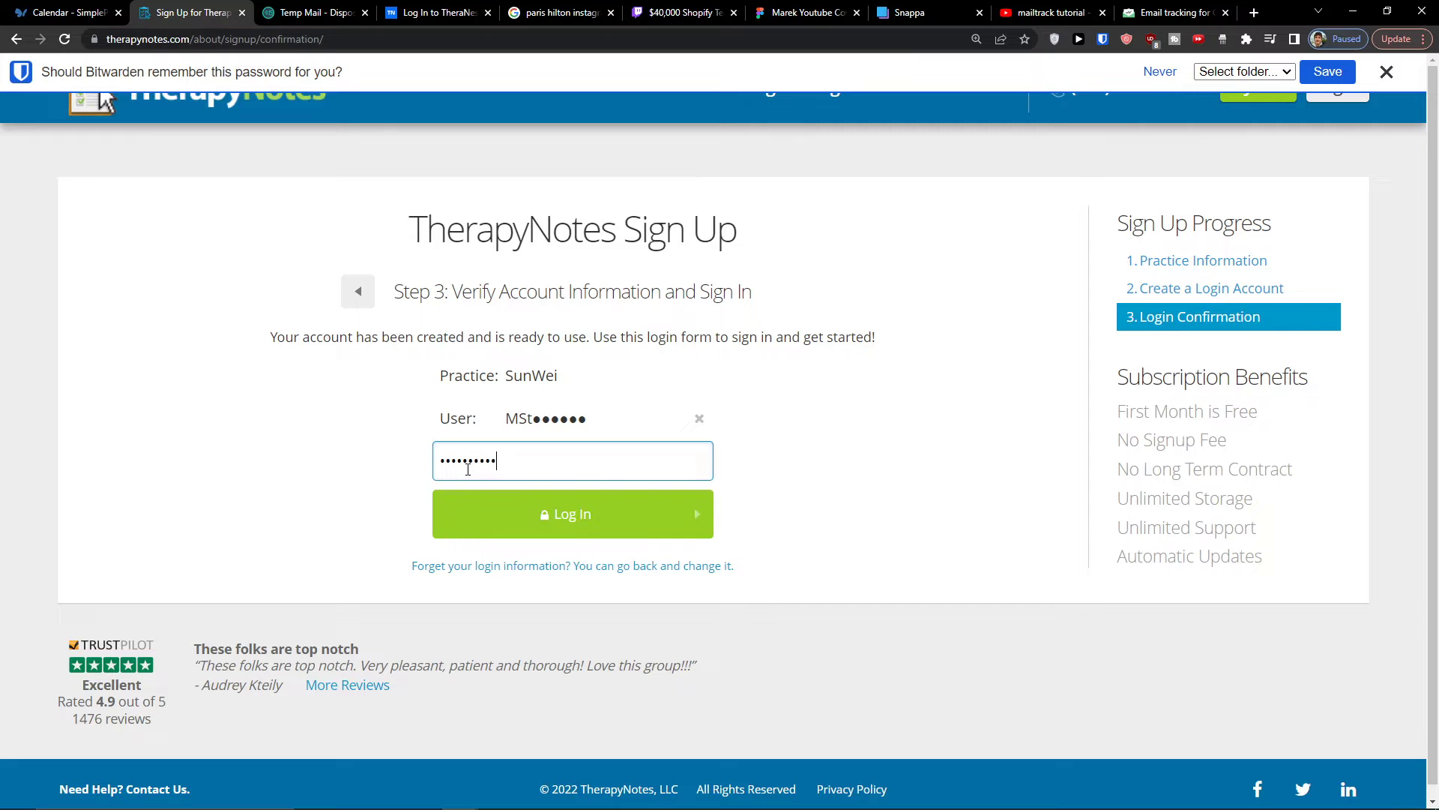
{"action": "key", "text": "Return"}
{"action": "left_click", "coordinate": [416, 496]}
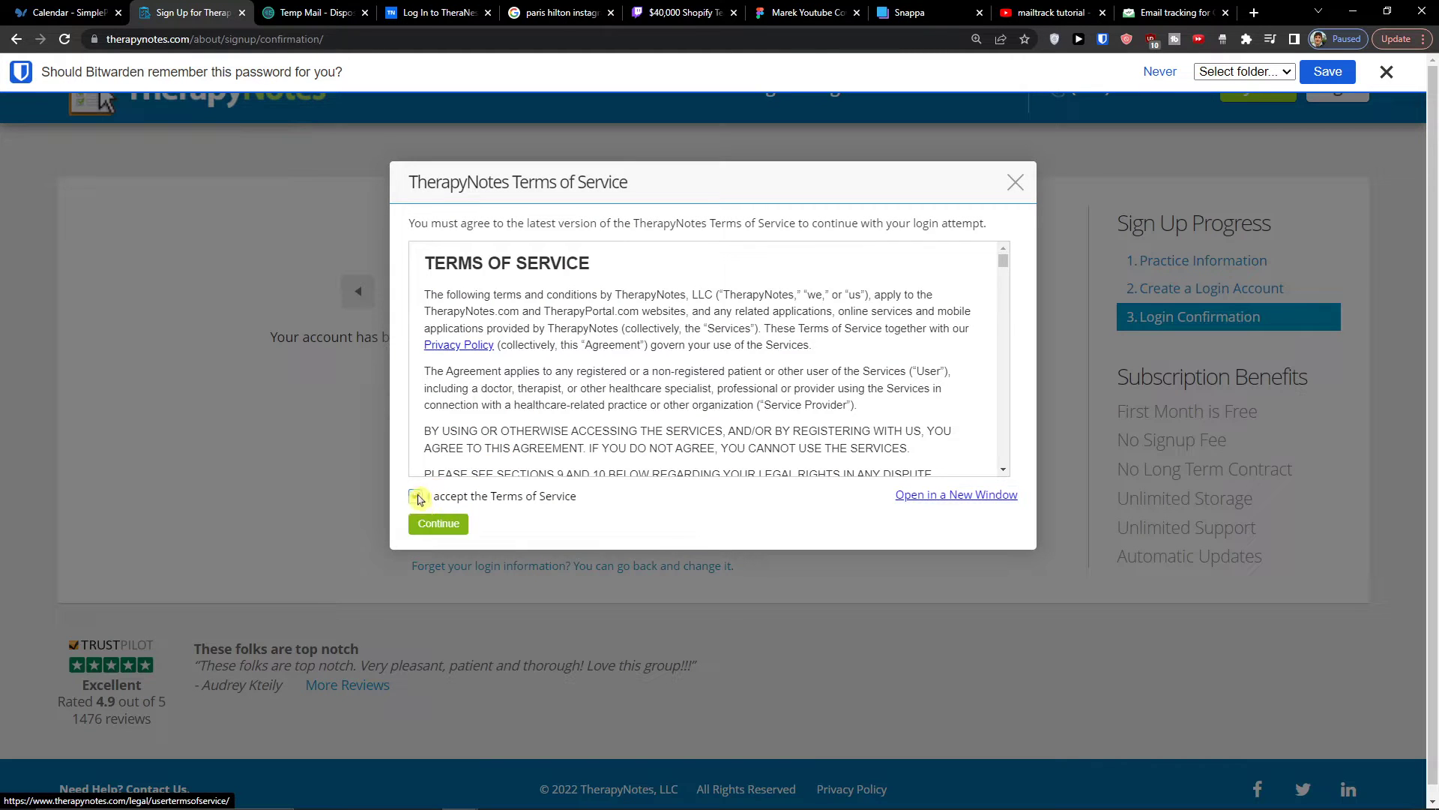
{"action": "left_click", "coordinate": [427, 523]}
- Dismiss Bitwarden's offer to save the password and look through the to-do list on the welcome page
{"action": "left_click", "coordinate": [1387, 71]}
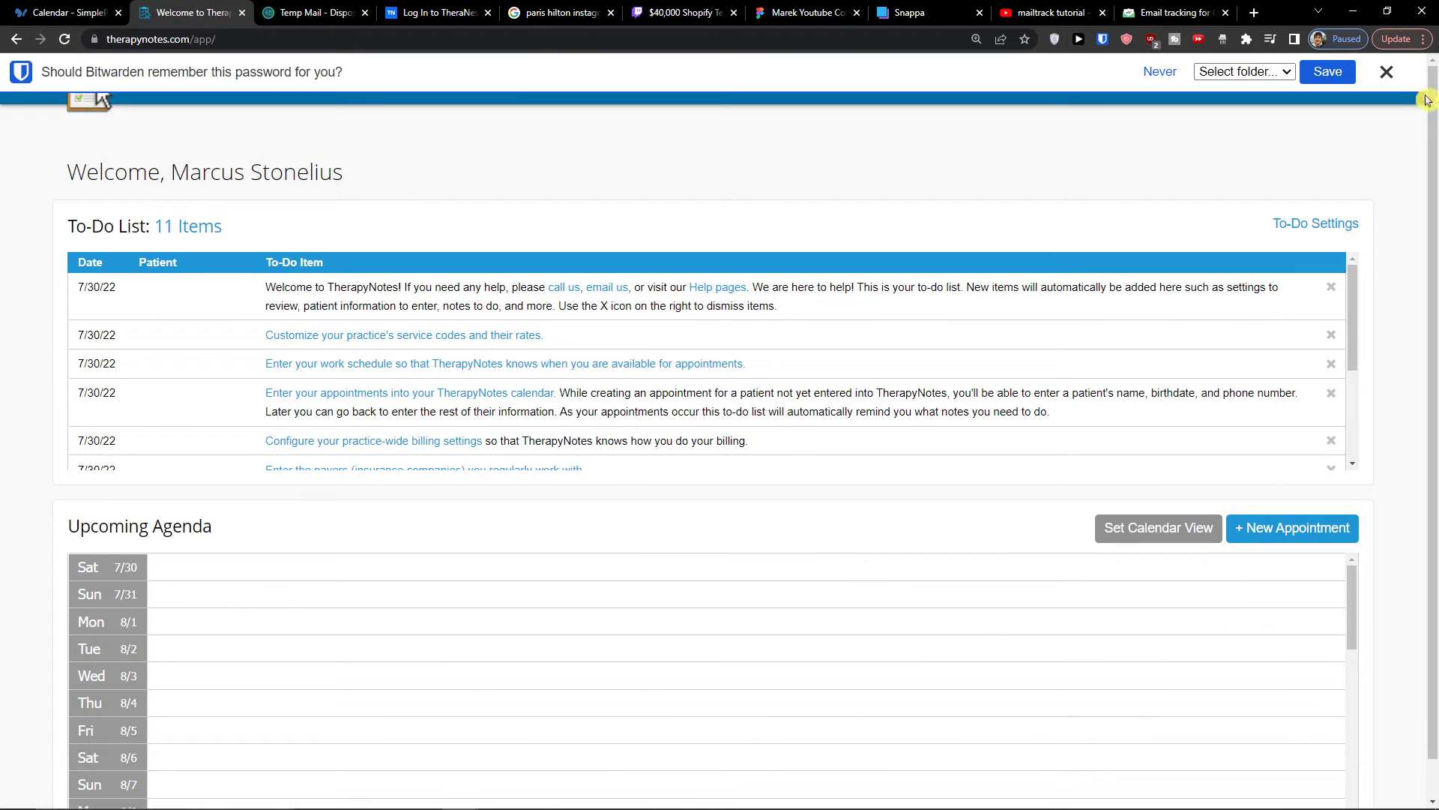
{"action": "scroll", "coordinate": [684, 427], "scroll_direction": "down", "scroll_amount": 3}
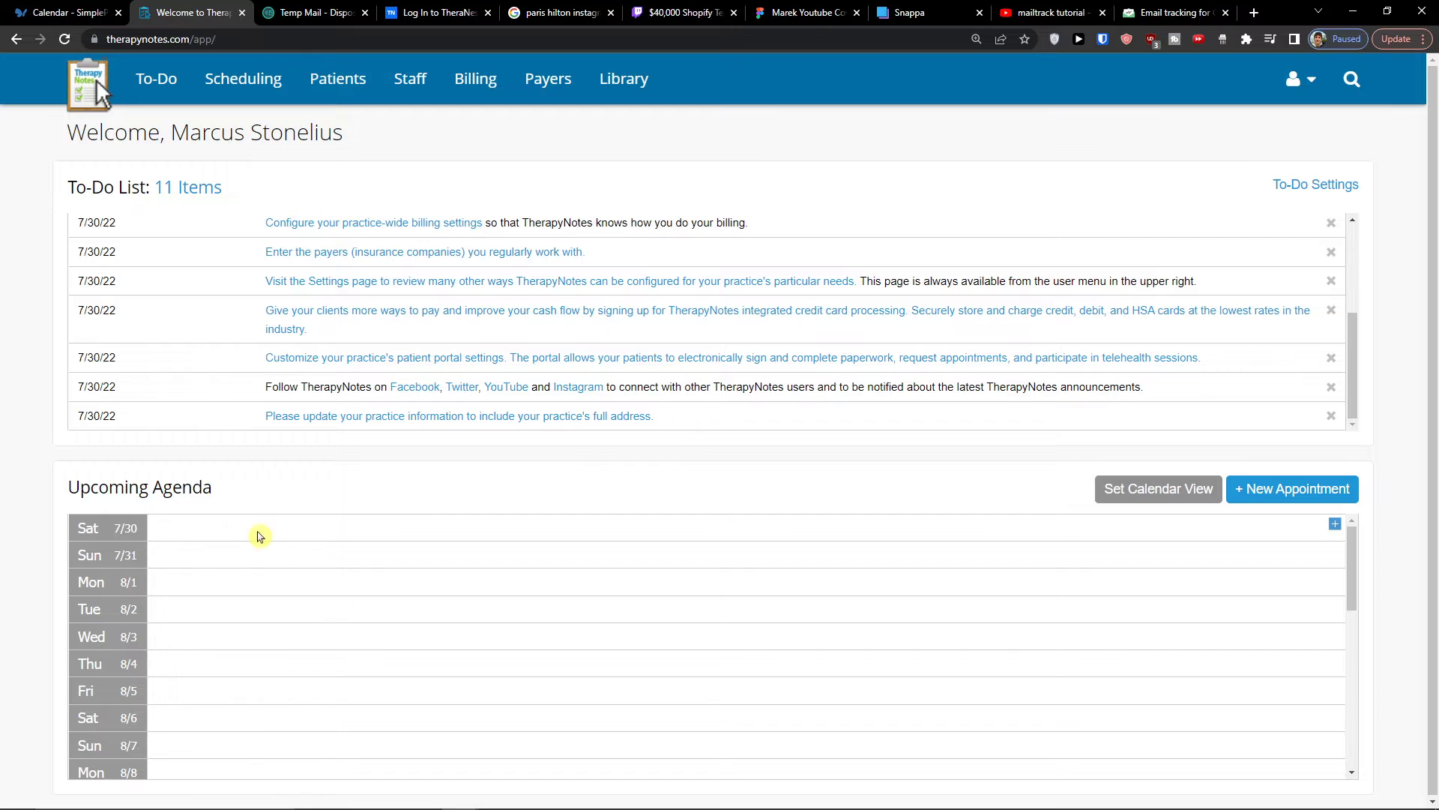
{"action": "scroll", "coordinate": [405, 349], "scroll_direction": "up", "scroll_amount": 3}
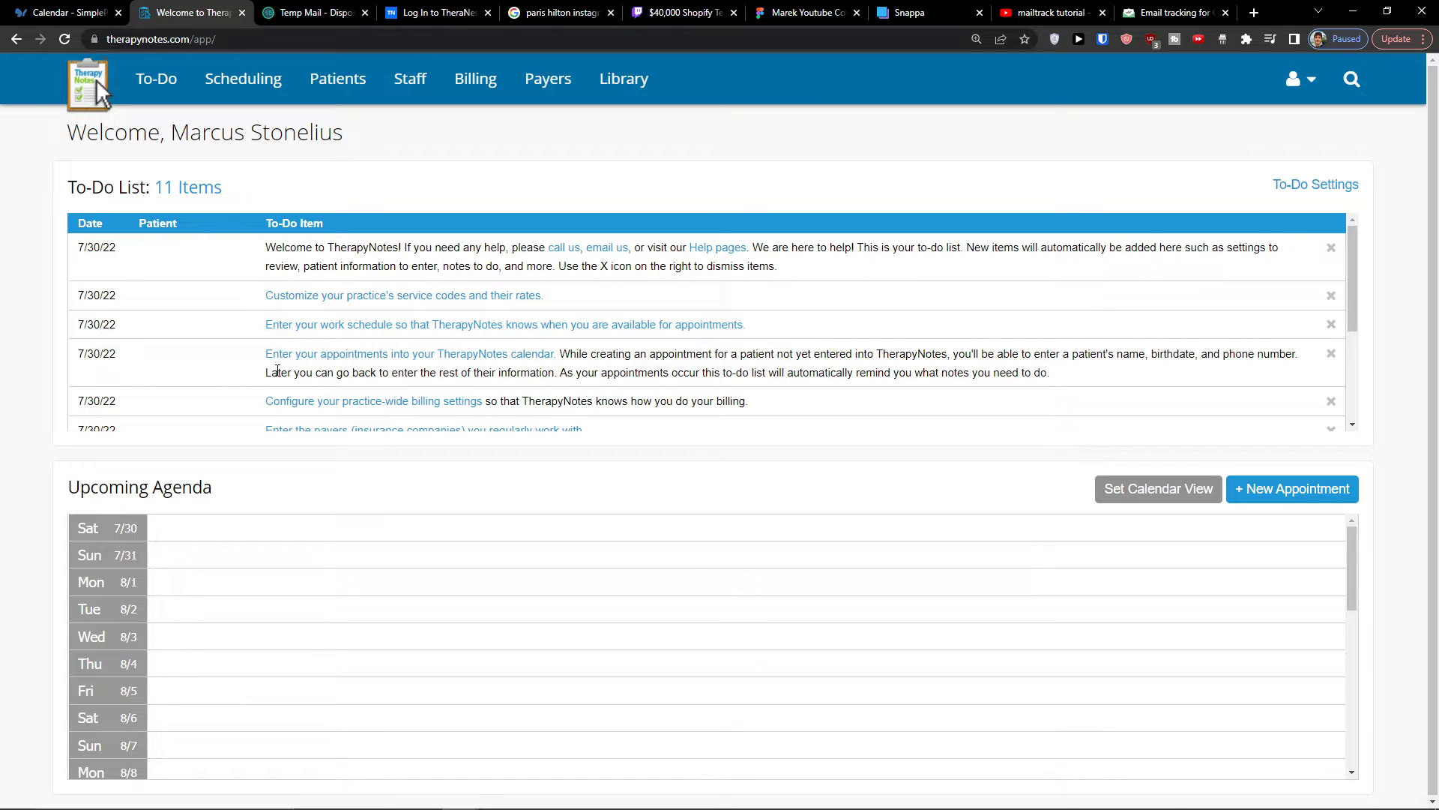
{"action": "scroll", "coordinate": [255, 375], "scroll_direction": "down", "scroll_amount": 3}
{"action": "scroll", "coordinate": [480, 547], "scroll_direction": "down", "scroll_amount": 3}
{"action": "scroll", "coordinate": [479, 547], "scroll_direction": "up", "scroll_amount": 3}
{"action": "scroll", "coordinate": [128, 393], "scroll_direction": "up", "scroll_amount": 5}
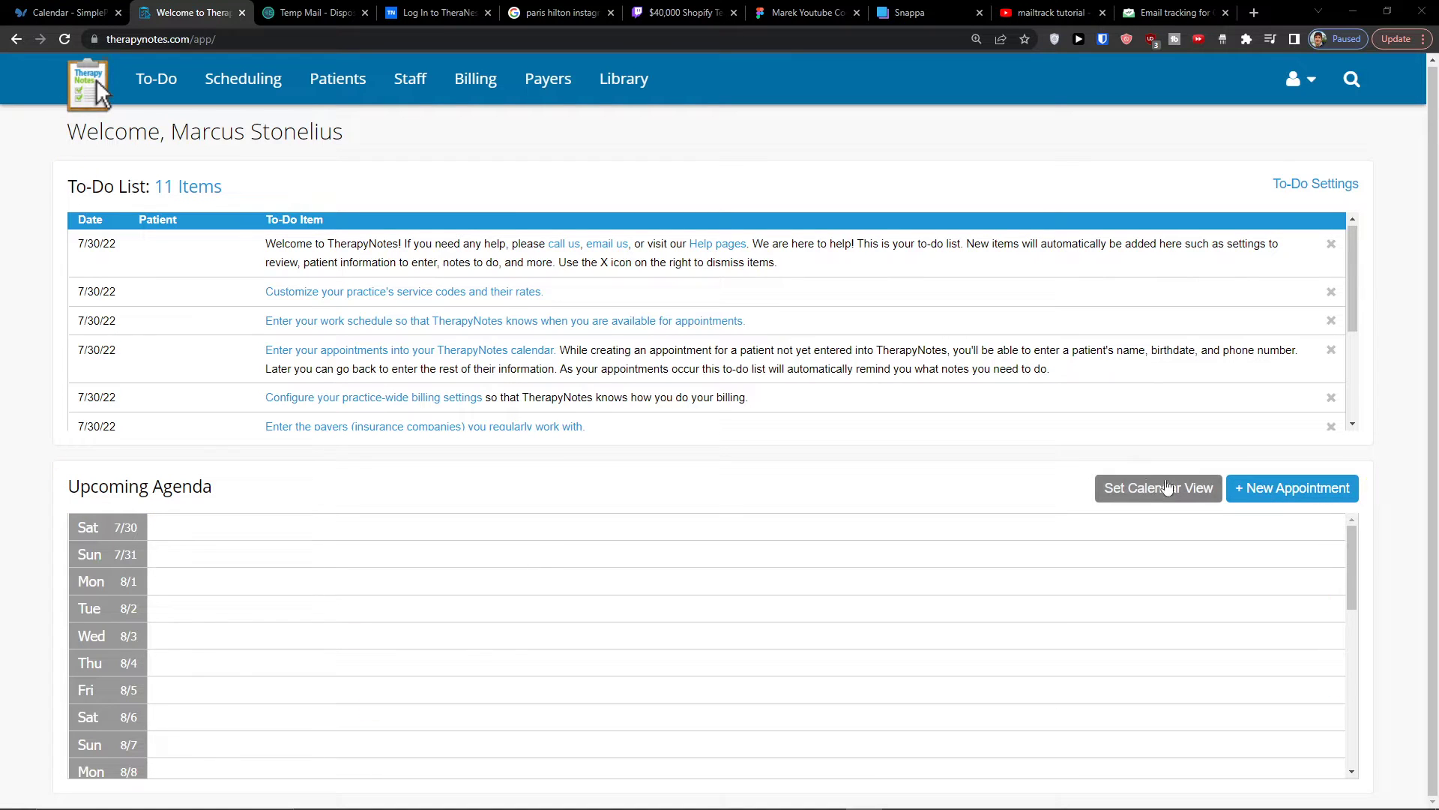
- Check the location choices in the calendar view settings and close them without applying a change
{"action": "left_click", "coordinate": [1137, 496]}
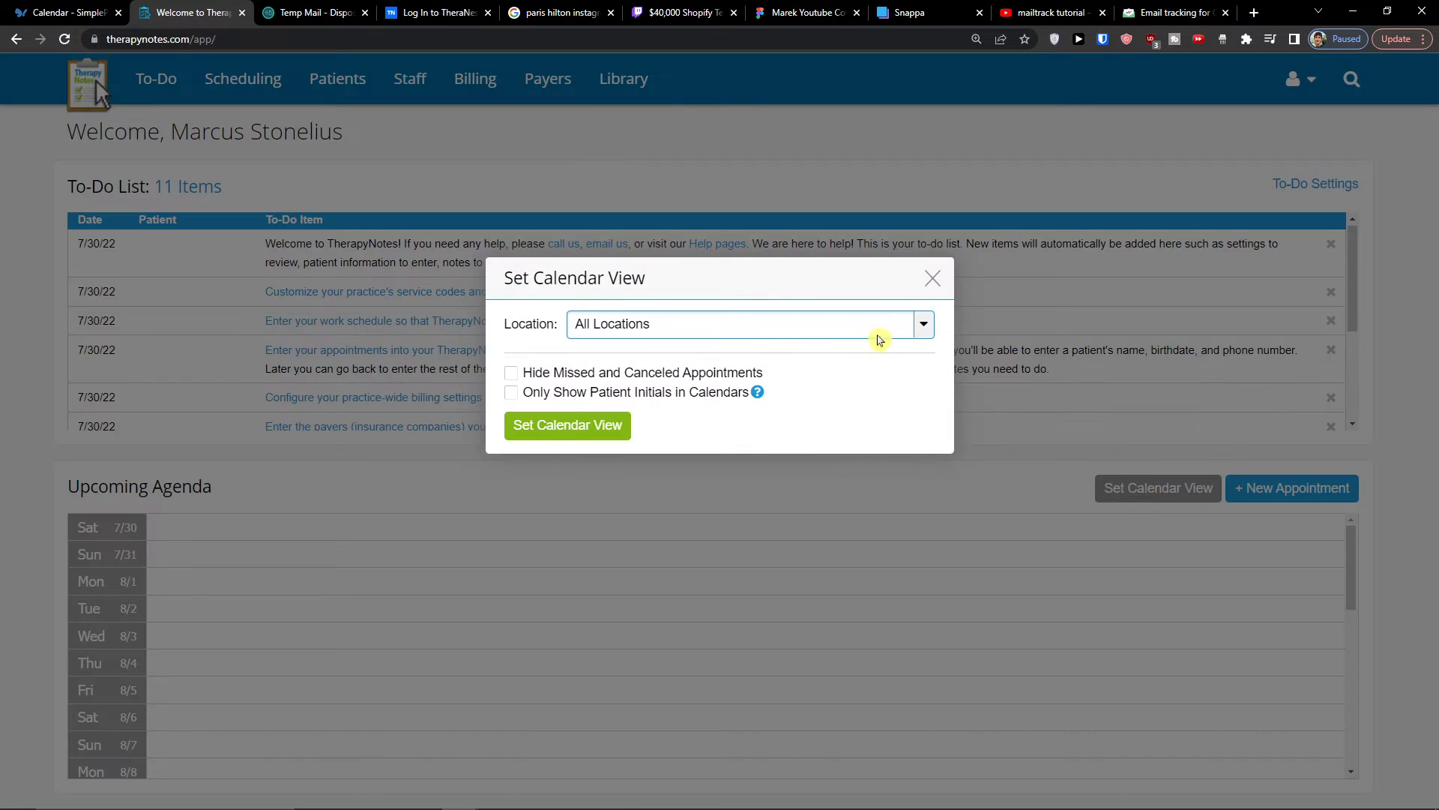
{"action": "left_click", "coordinate": [926, 327]}
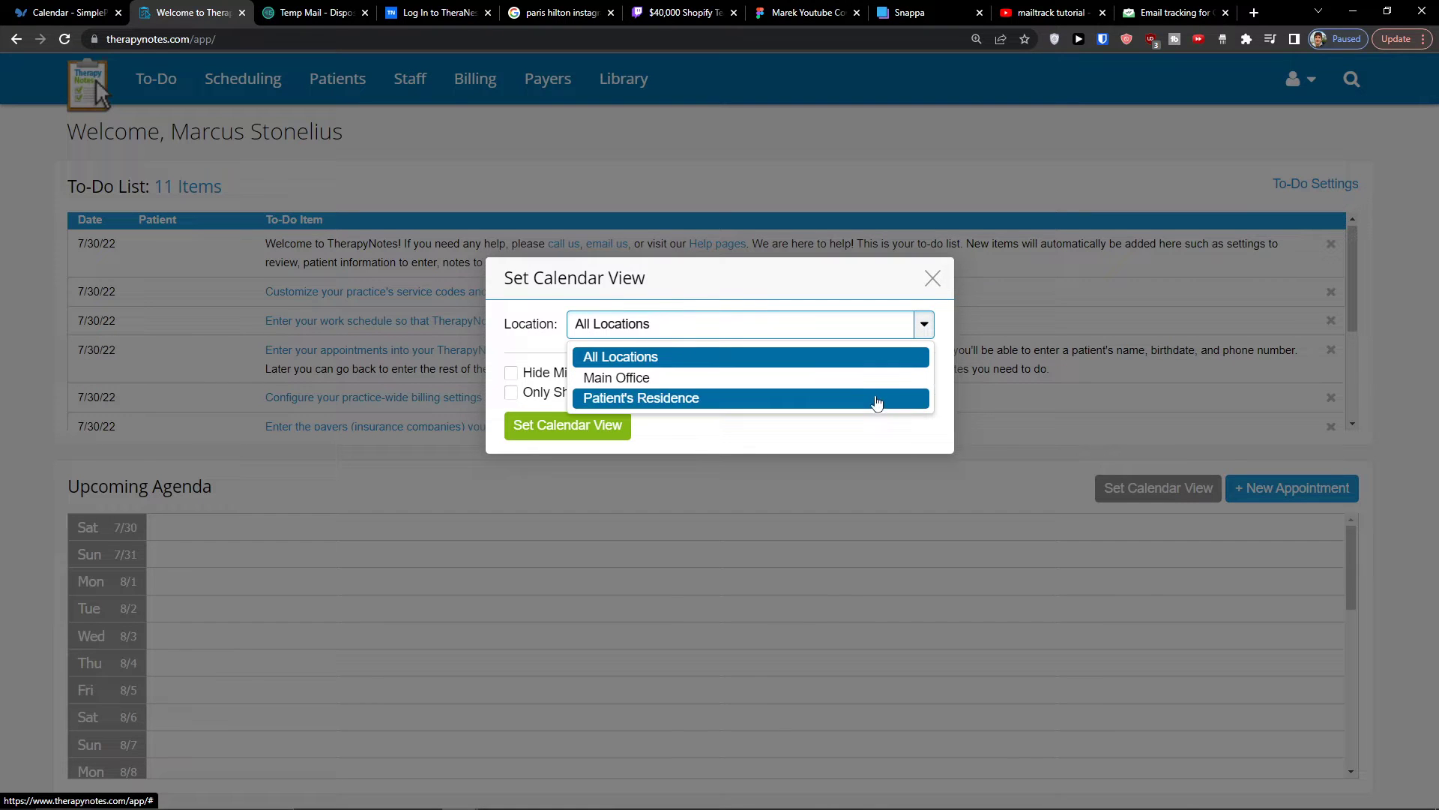
{"action": "left_click", "coordinate": [790, 444]}
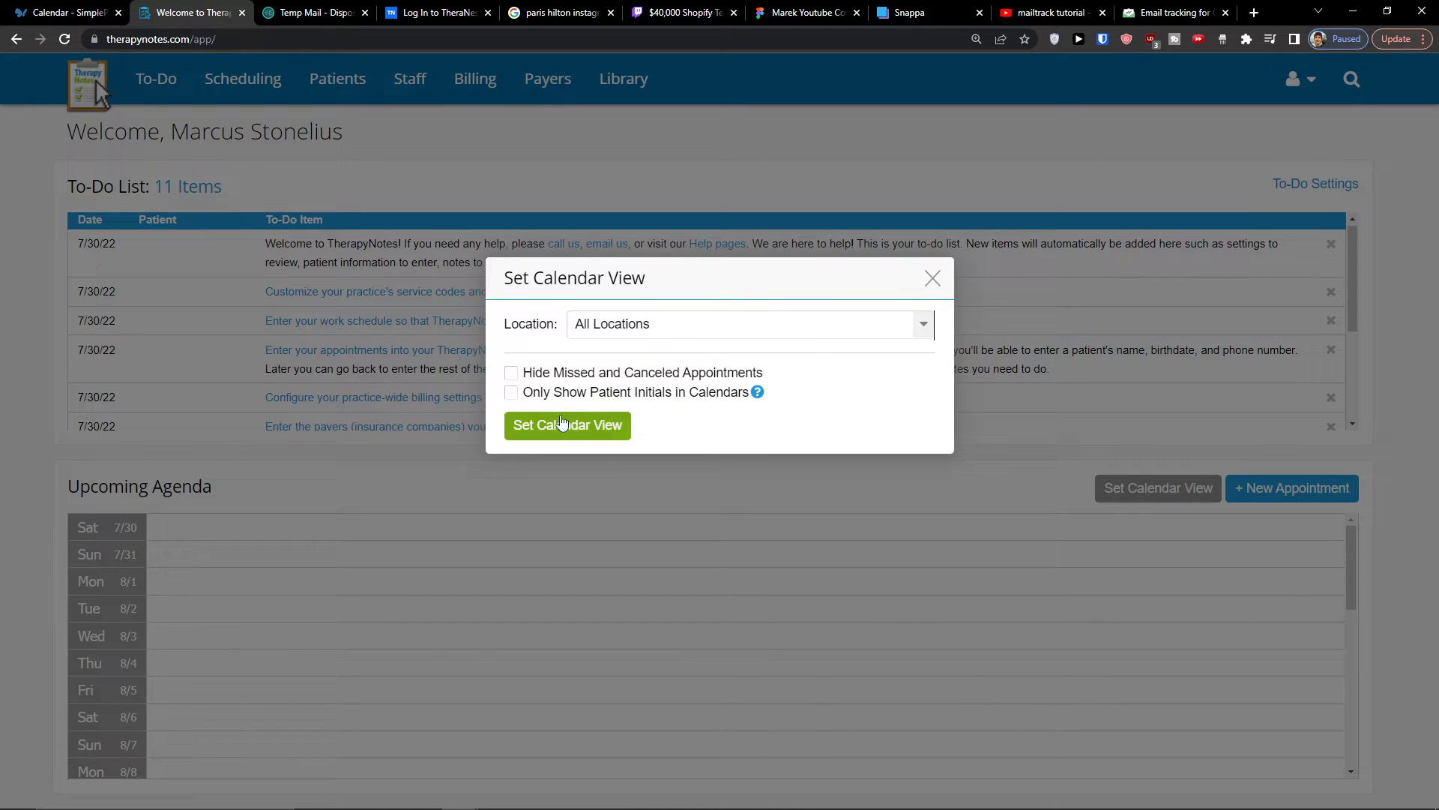
{"action": "left_click", "coordinate": [933, 279]}
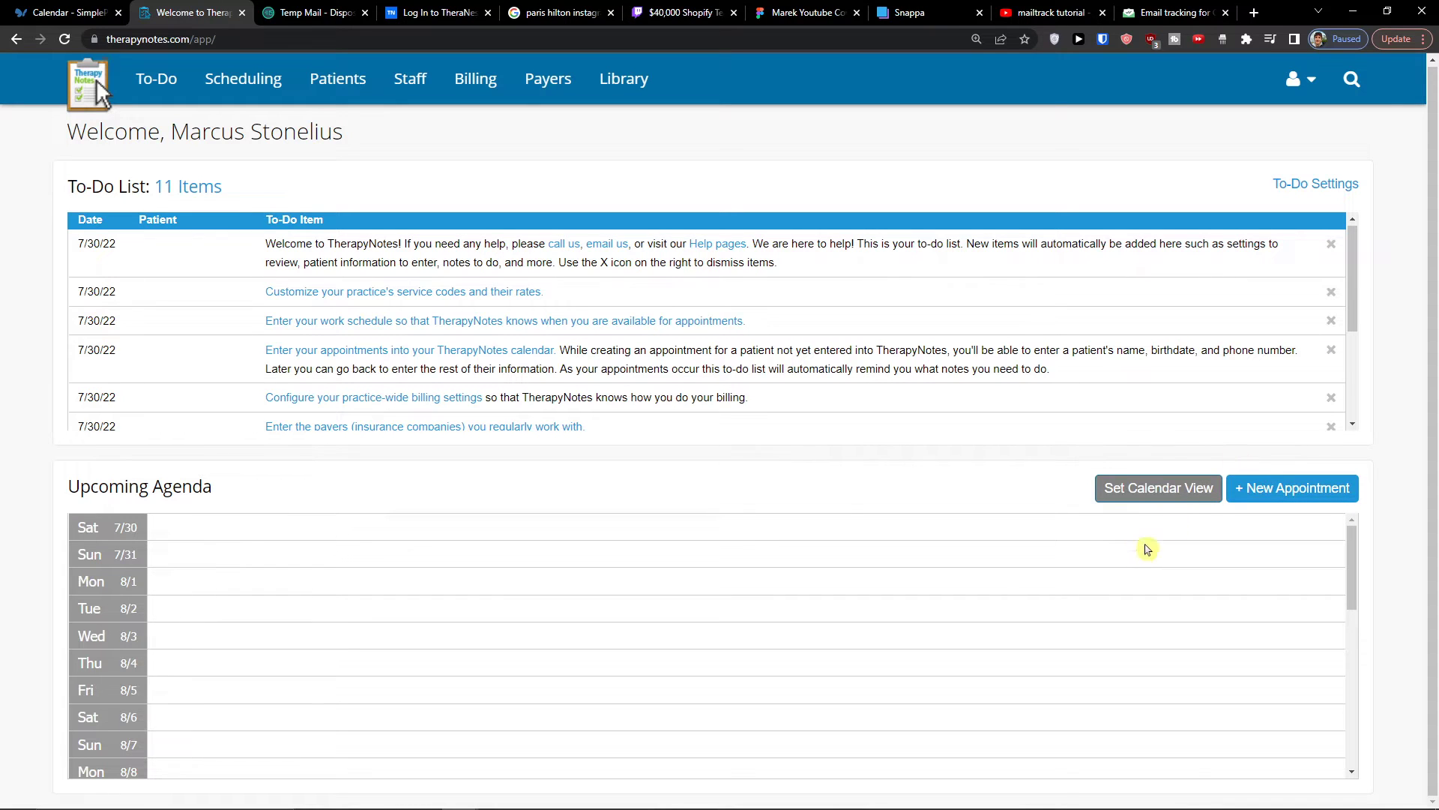
- Inspect the new appointment form for Sunday 7/31 and the undated one, closing each without saving
{"action": "mouse_move", "coordinate": [1334, 531]}
{"action": "scroll", "coordinate": [606, 655], "scroll_direction": "down", "scroll_amount": 5}
{"action": "scroll", "coordinate": [585, 641], "scroll_direction": "up", "scroll_amount": 5}
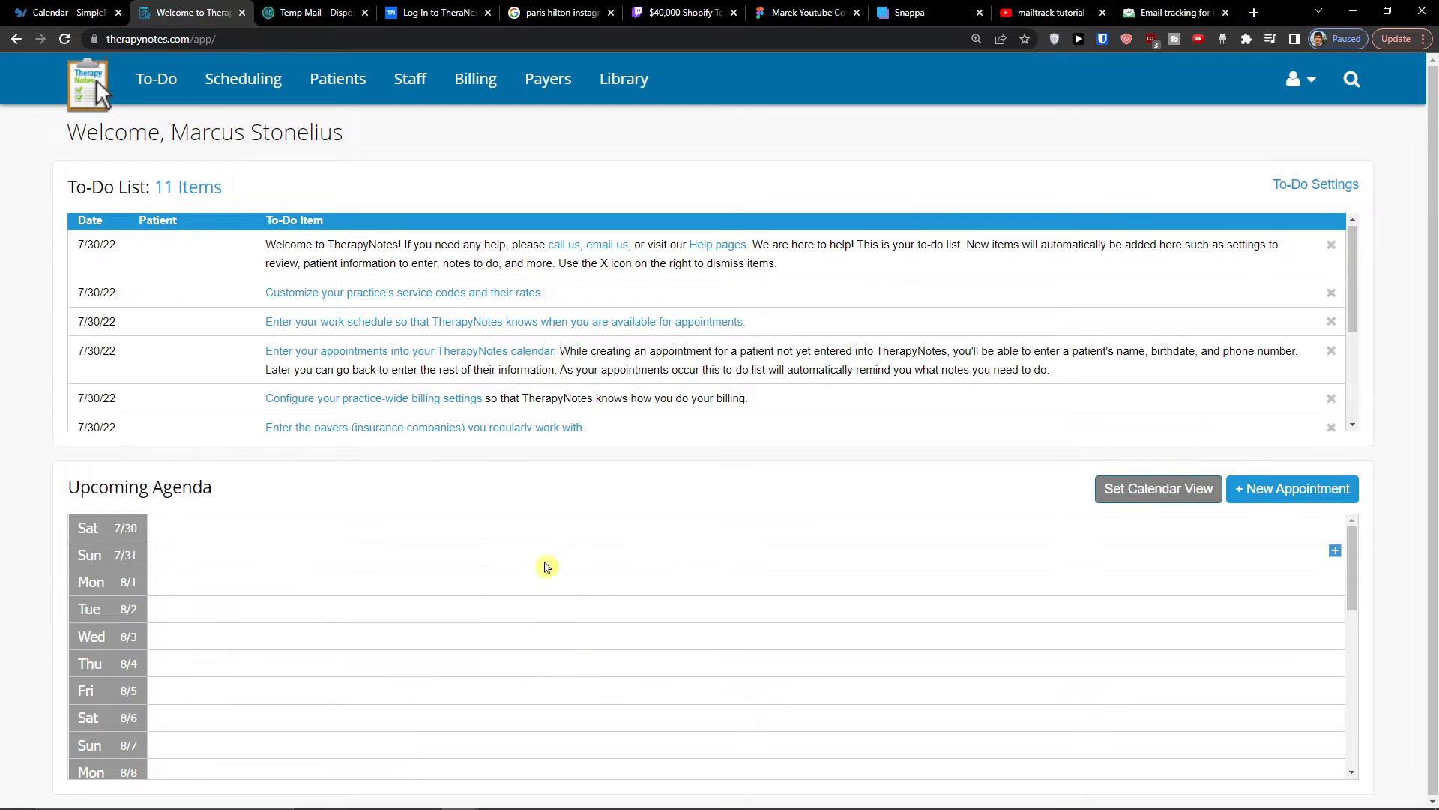
{"action": "left_click", "coordinate": [1335, 556]}
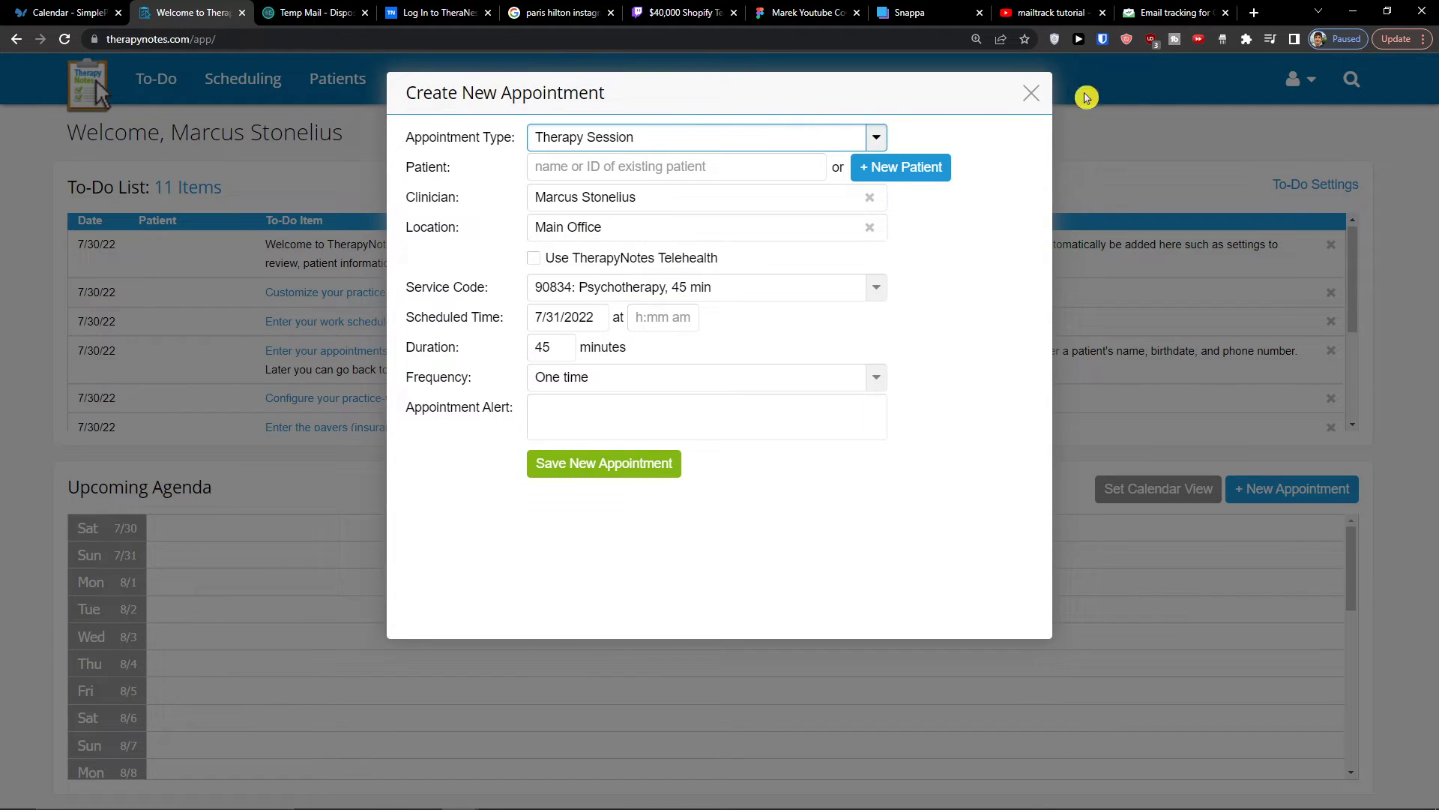
{"action": "left_click", "coordinate": [1021, 98]}
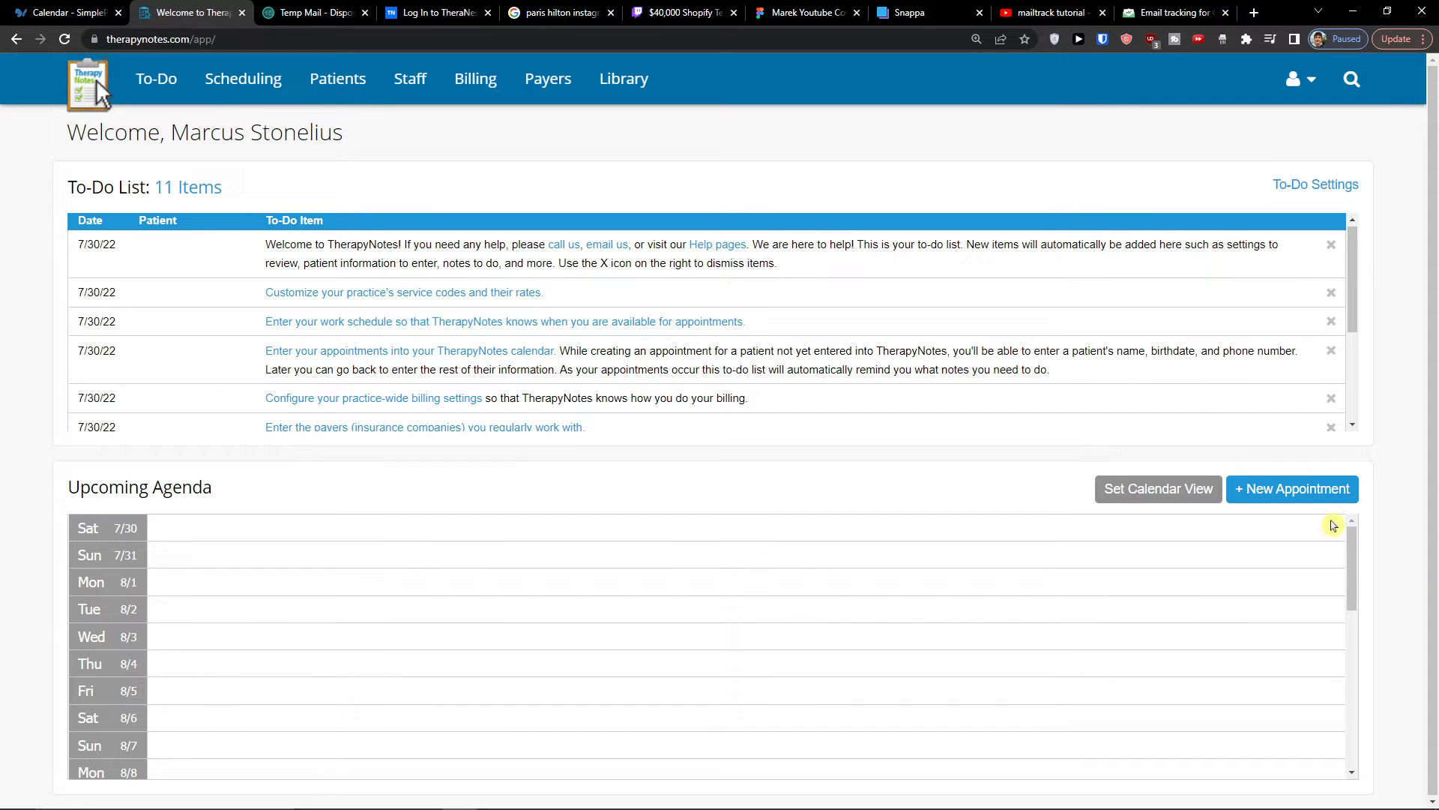
{"action": "left_click", "coordinate": [1327, 488]}
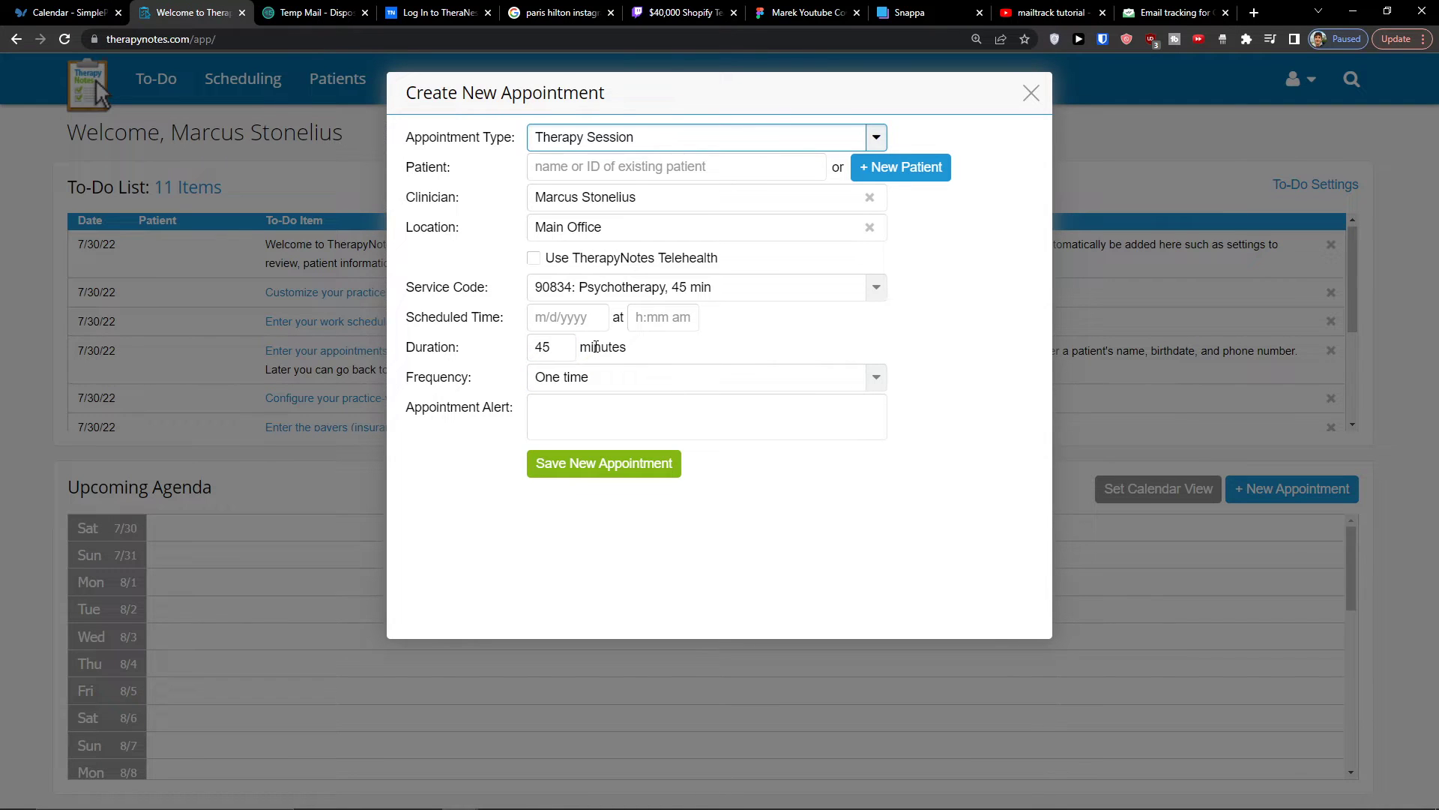
{"action": "left_click", "coordinate": [1030, 93]}
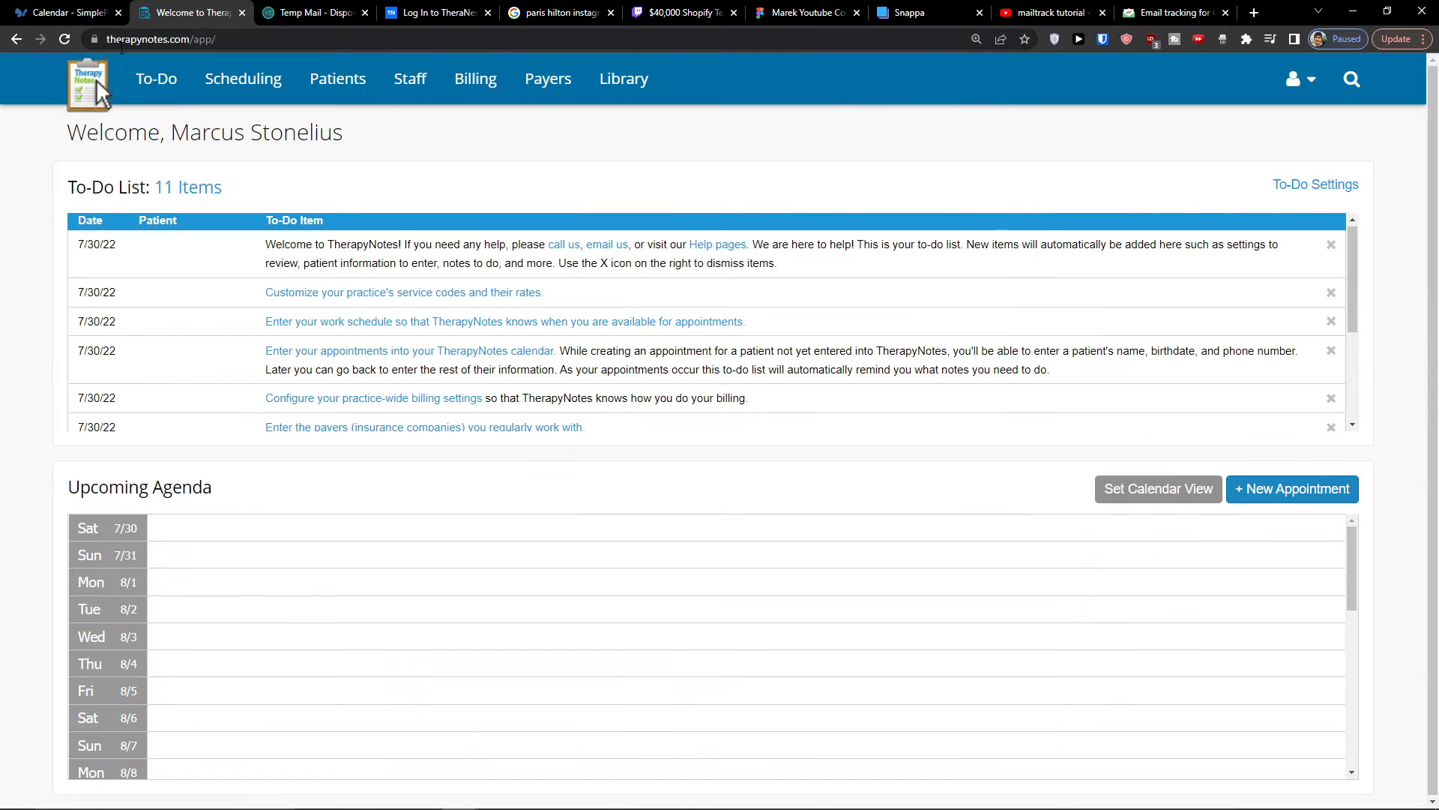
- View the full to-do list page, return to the home page, and look through the Scheduling agenda
{"action": "left_click", "coordinate": [164, 80]}
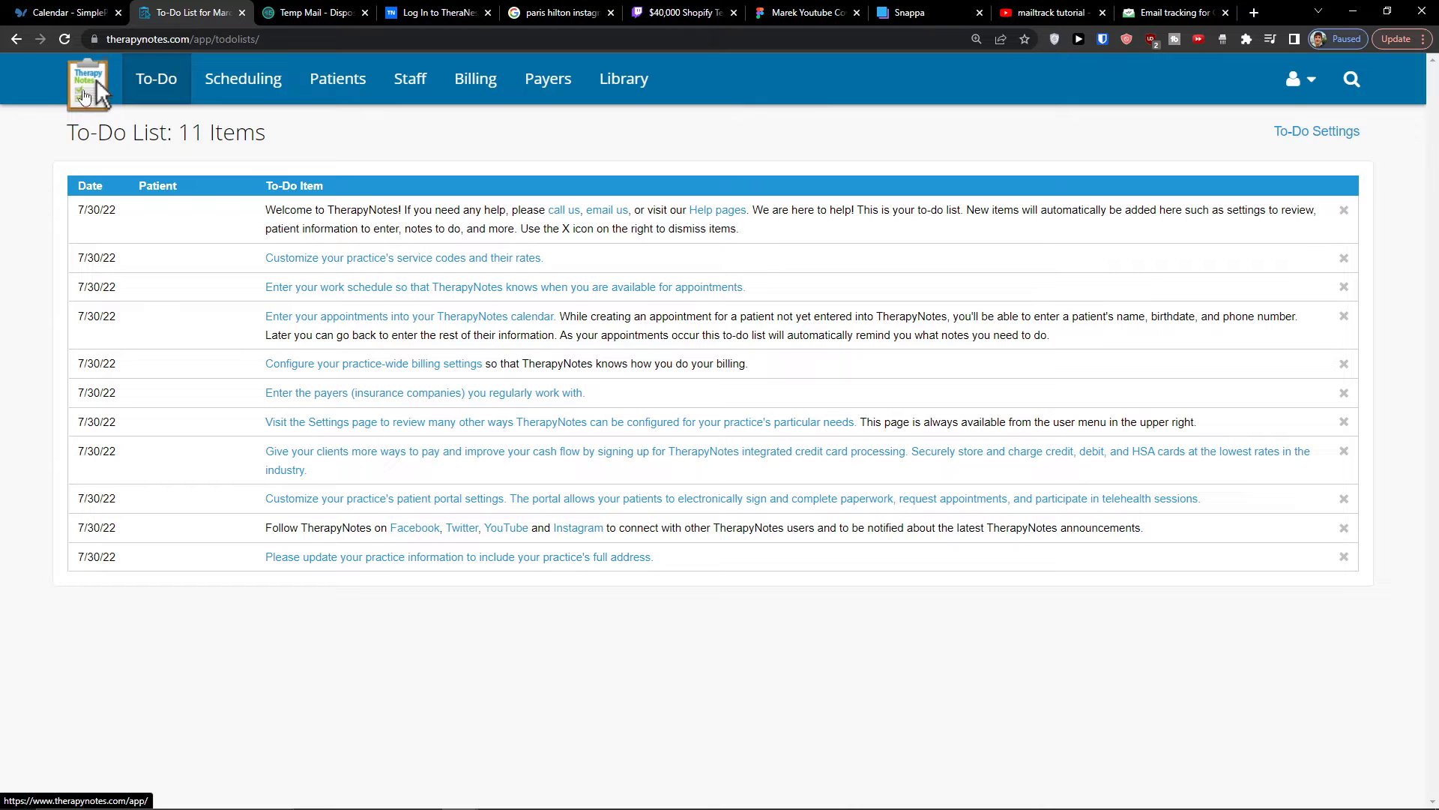
{"action": "left_click", "coordinate": [85, 81]}
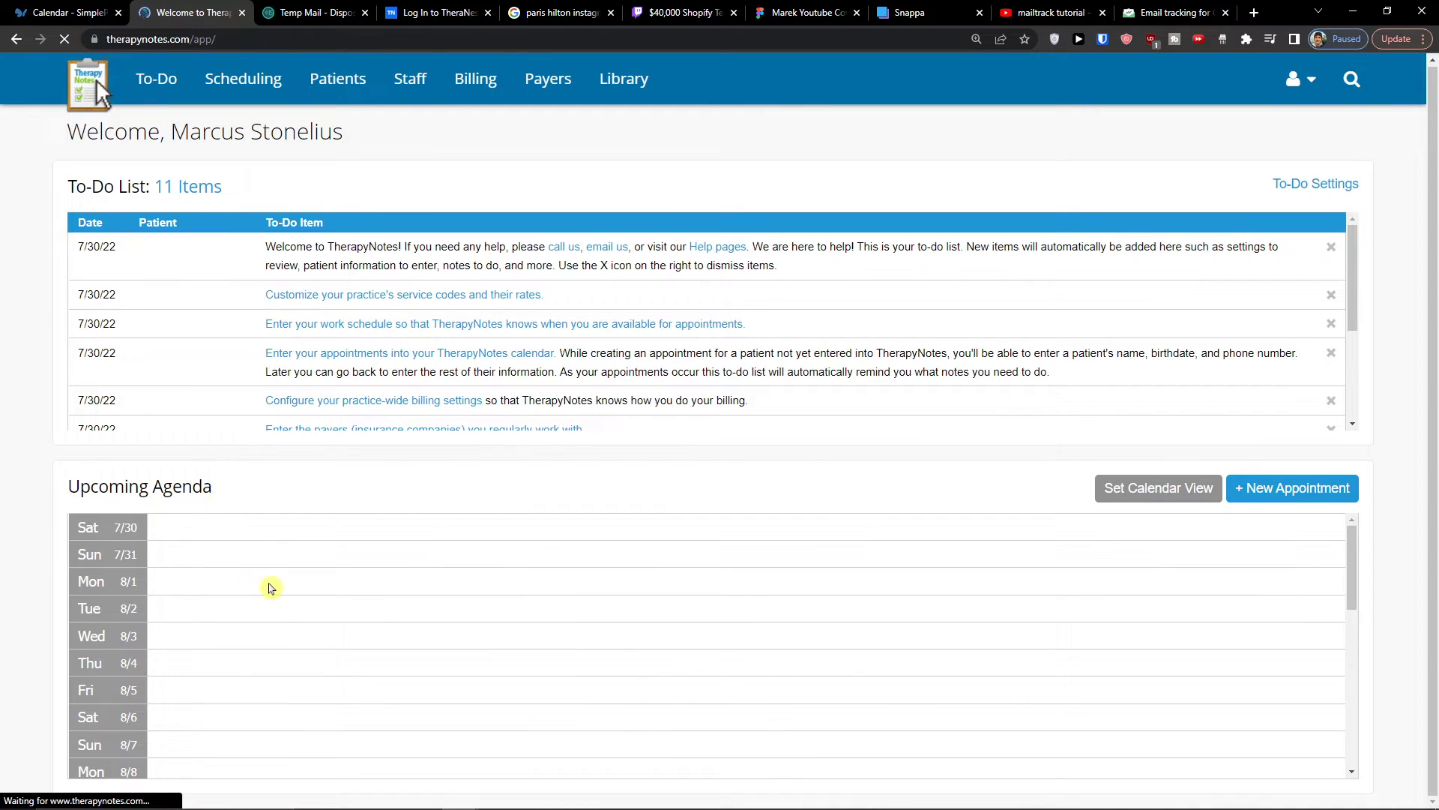
{"action": "left_click", "coordinate": [265, 90]}
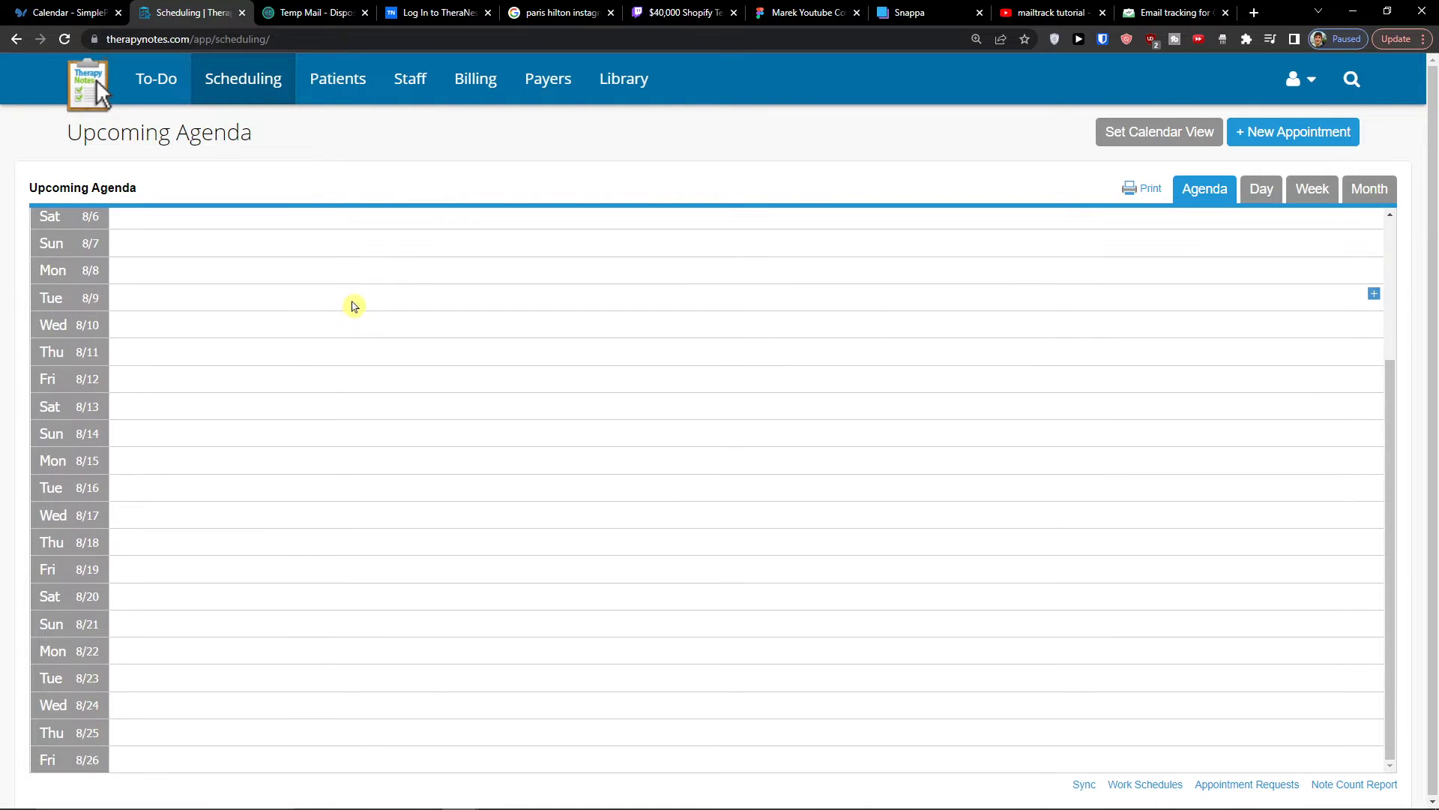
{"action": "scroll", "coordinate": [353, 307], "scroll_direction": "down", "scroll_amount": 3}
{"action": "scroll", "coordinate": [353, 306], "scroll_direction": "up", "scroll_amount": 3}
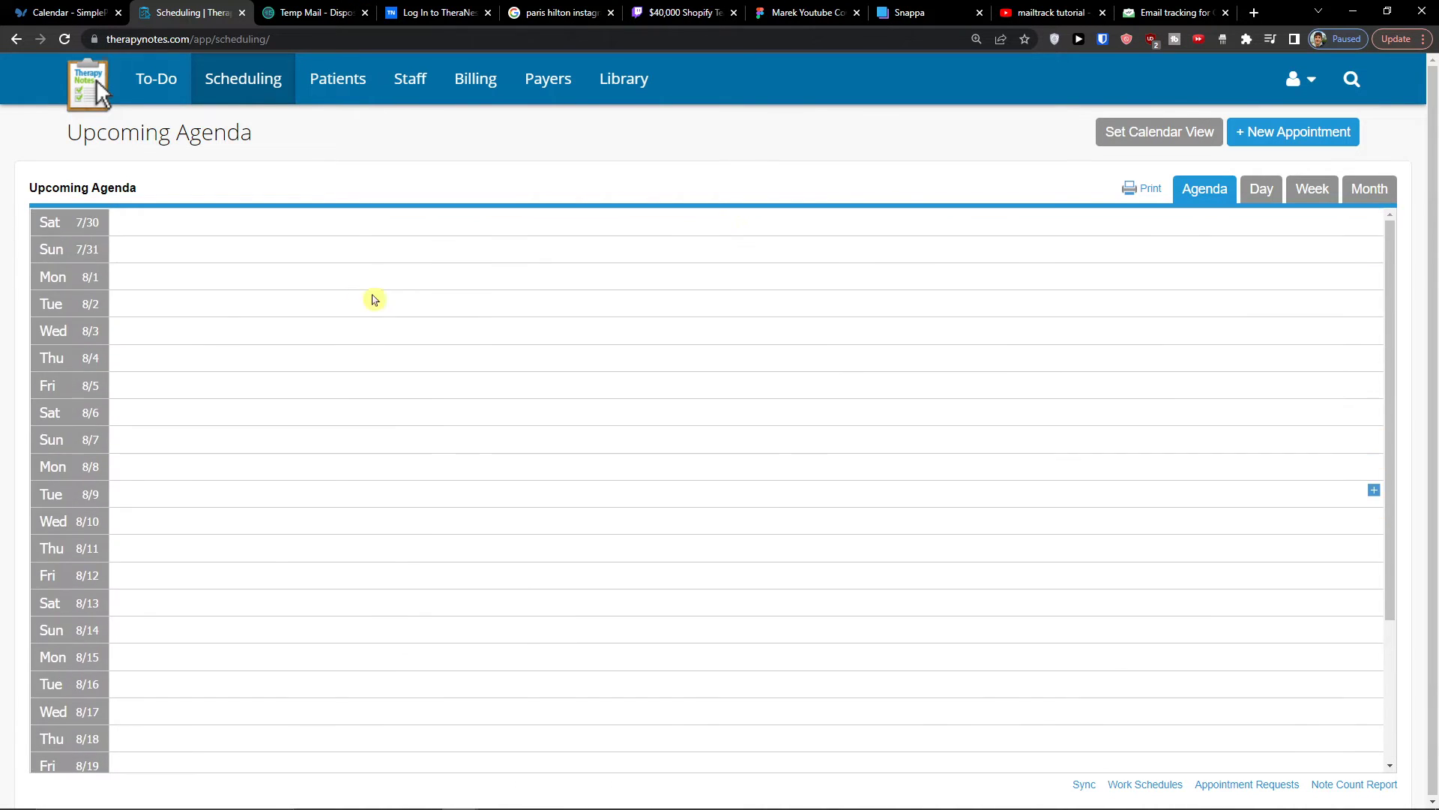
- Check the calendar view settings without applying anything and look through the schedule's Day, Week, Month and Agenda views
{"action": "left_click", "coordinate": [1162, 133]}
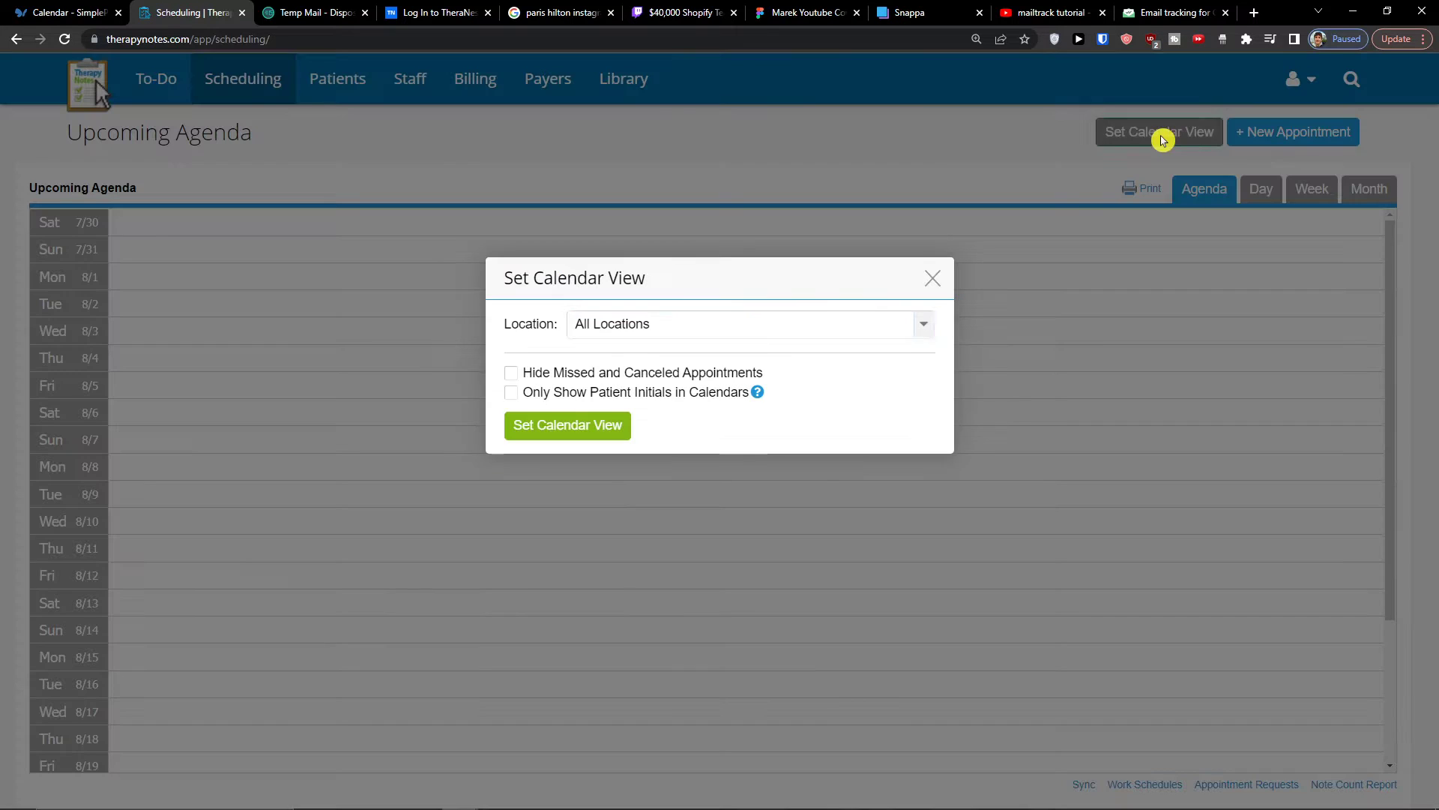
{"action": "left_click", "coordinate": [931, 281]}
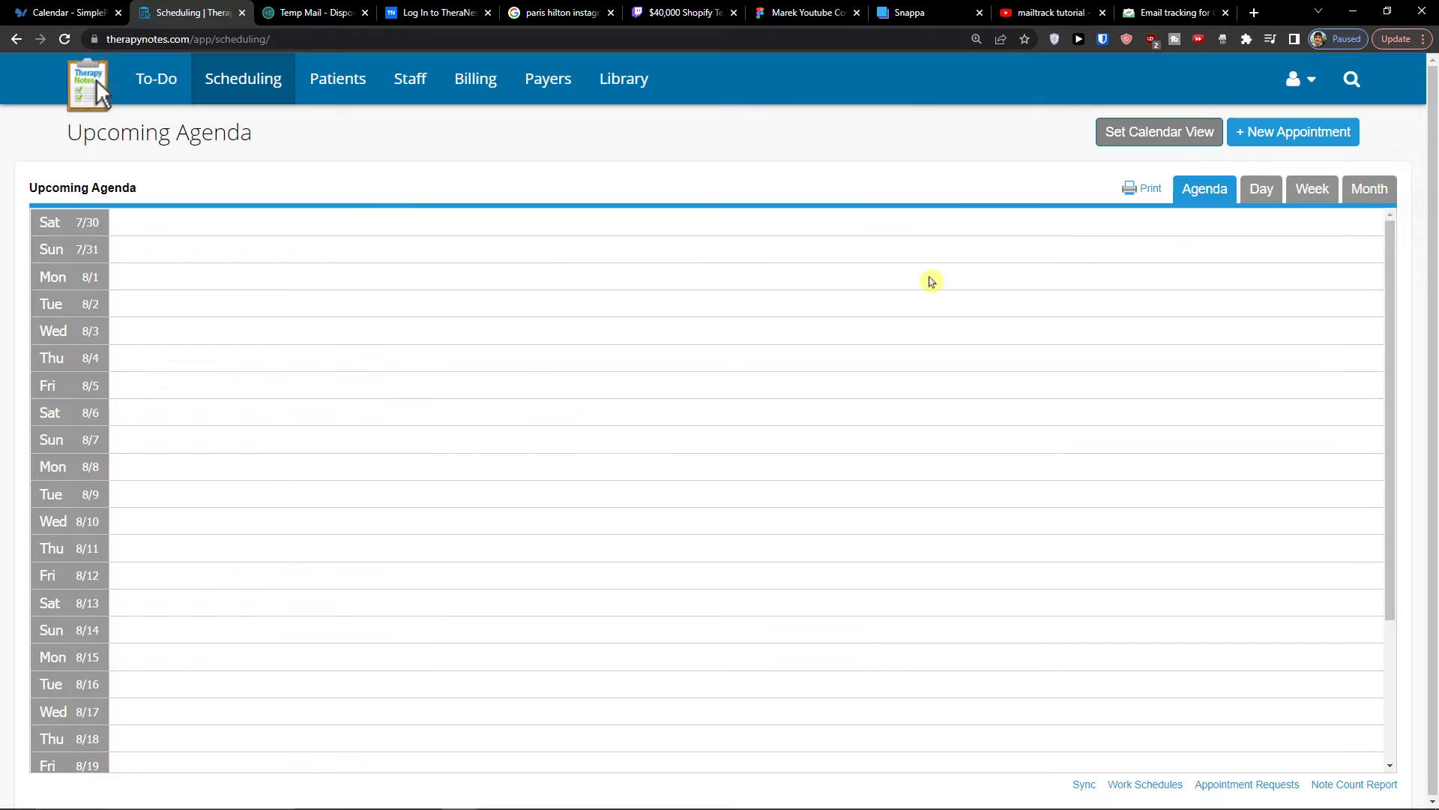
{"action": "left_click", "coordinate": [1262, 192]}
{"action": "left_click", "coordinate": [1312, 197]}
{"action": "left_click", "coordinate": [1370, 194]}
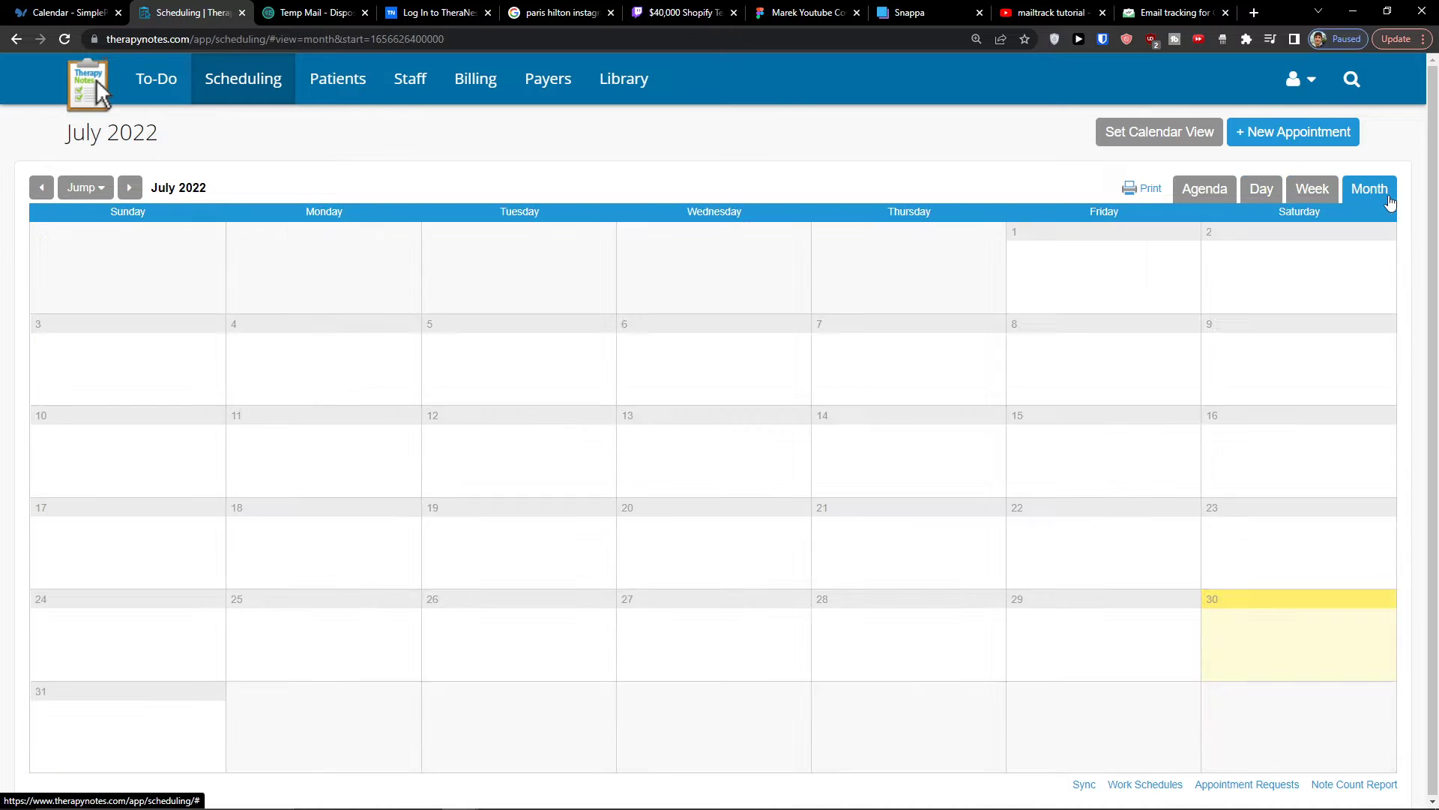
{"action": "left_click", "coordinate": [1212, 199]}
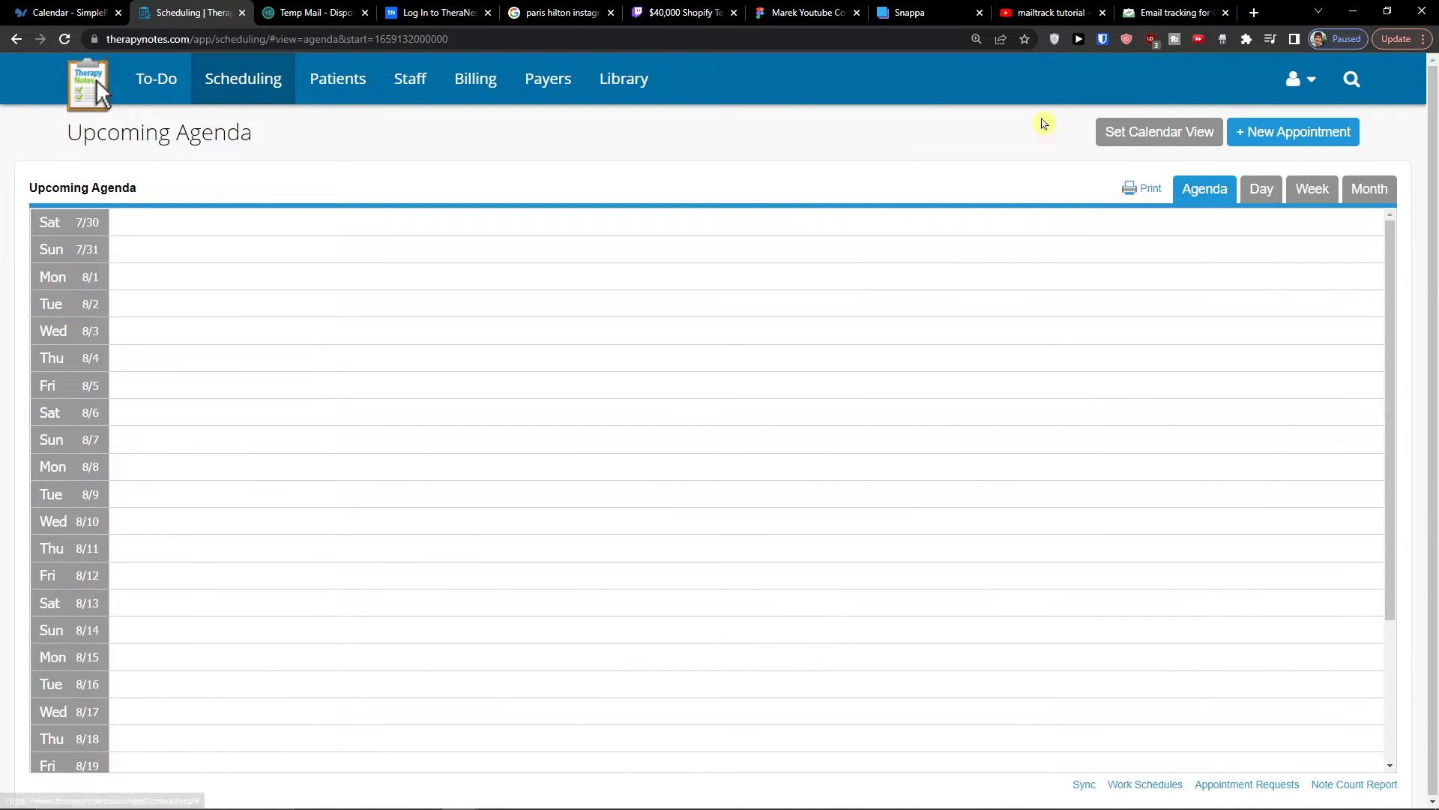
{"action": "left_click", "coordinate": [1312, 191]}
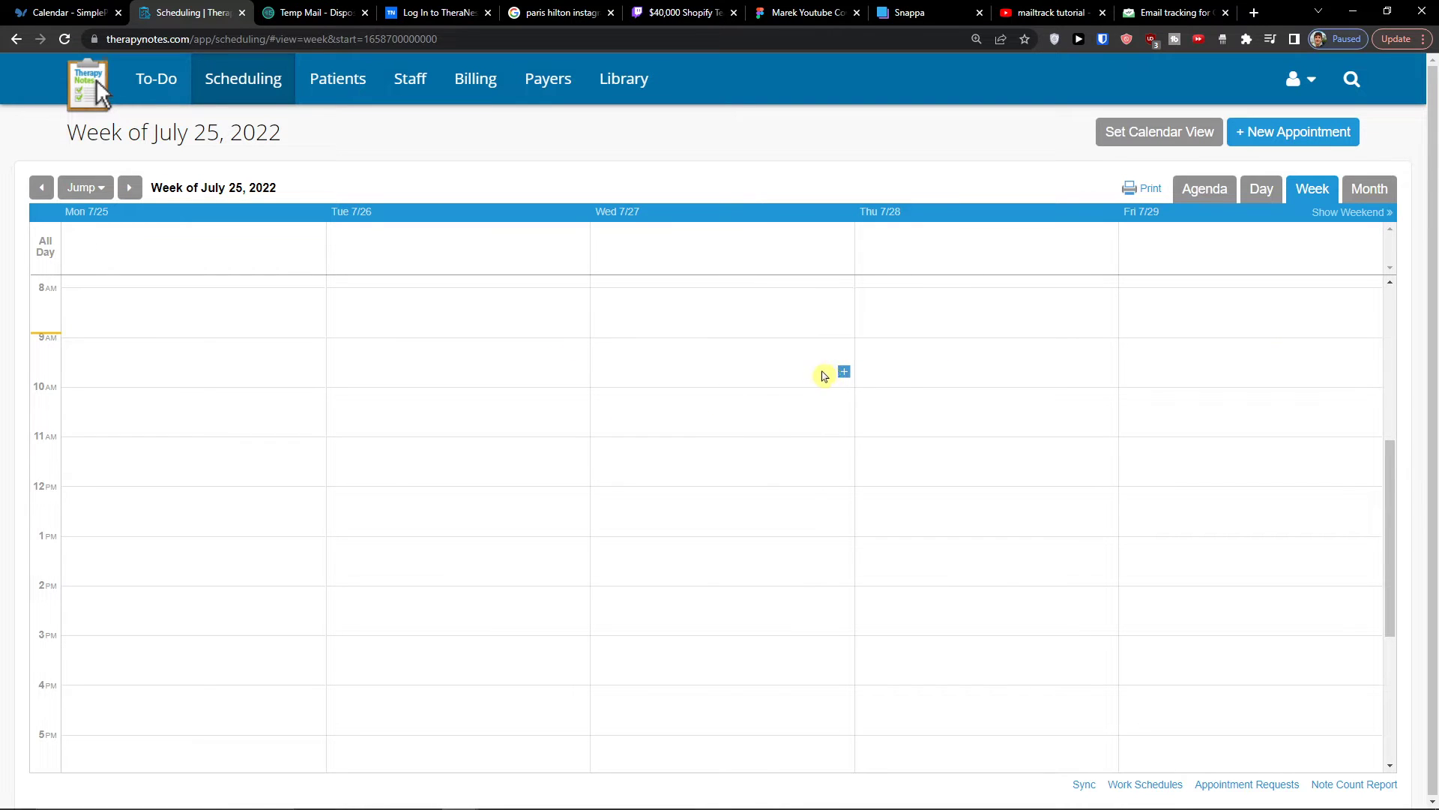
- Look over the Patients, Staff and Billing pages, and inspect the patient lookup for entering a patient payment, closing it unused
{"action": "left_click", "coordinate": [358, 97]}
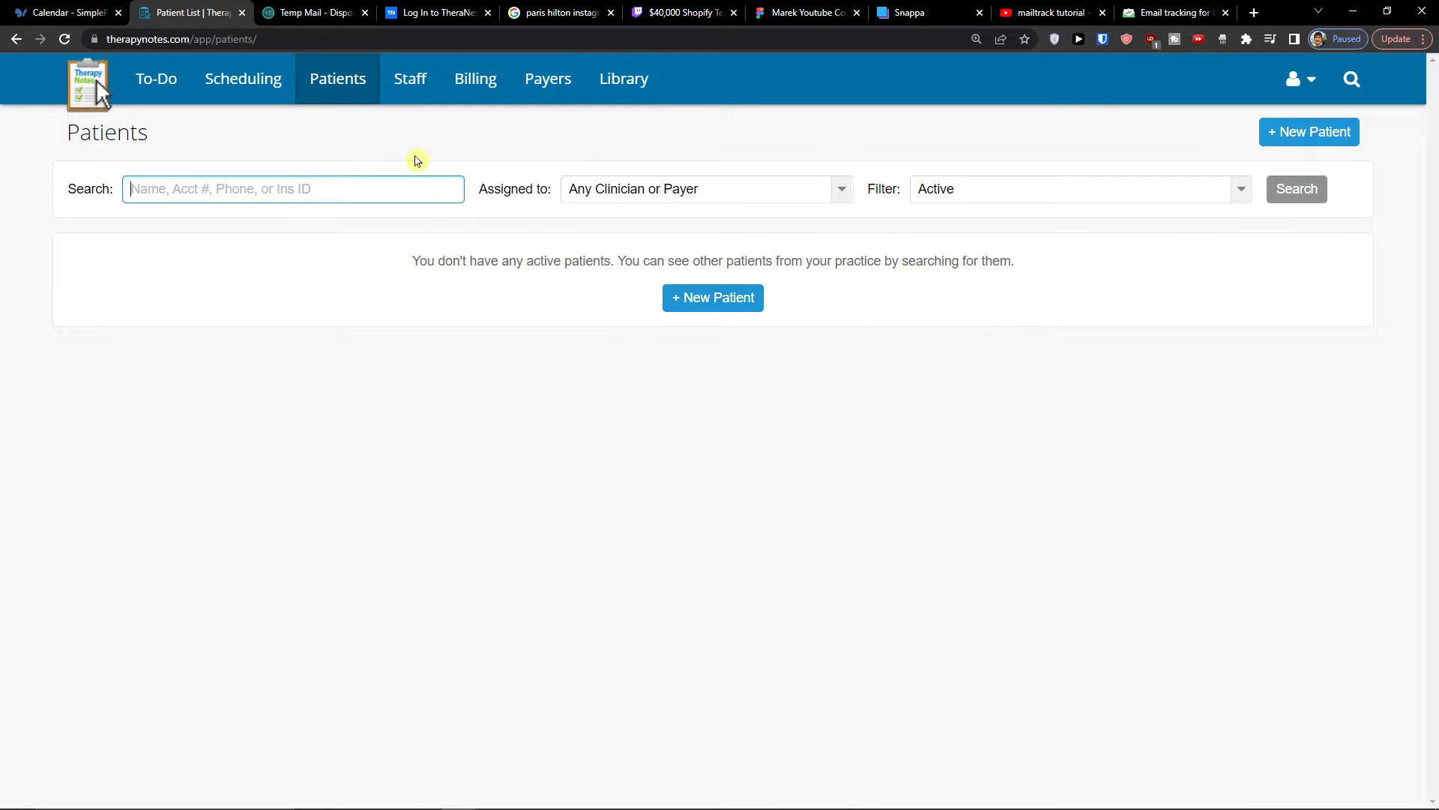
{"action": "left_click", "coordinate": [423, 85]}
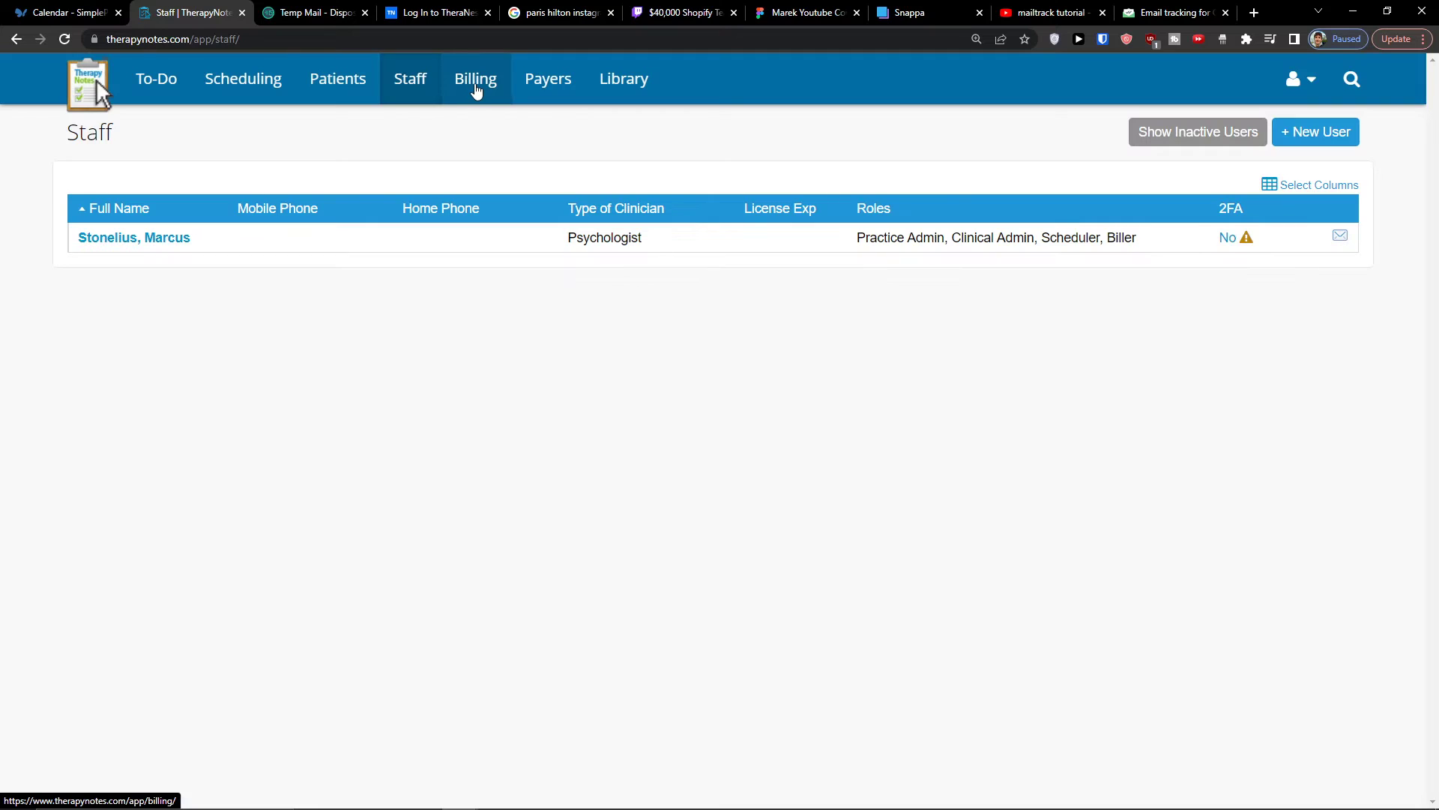
{"action": "left_click", "coordinate": [477, 92]}
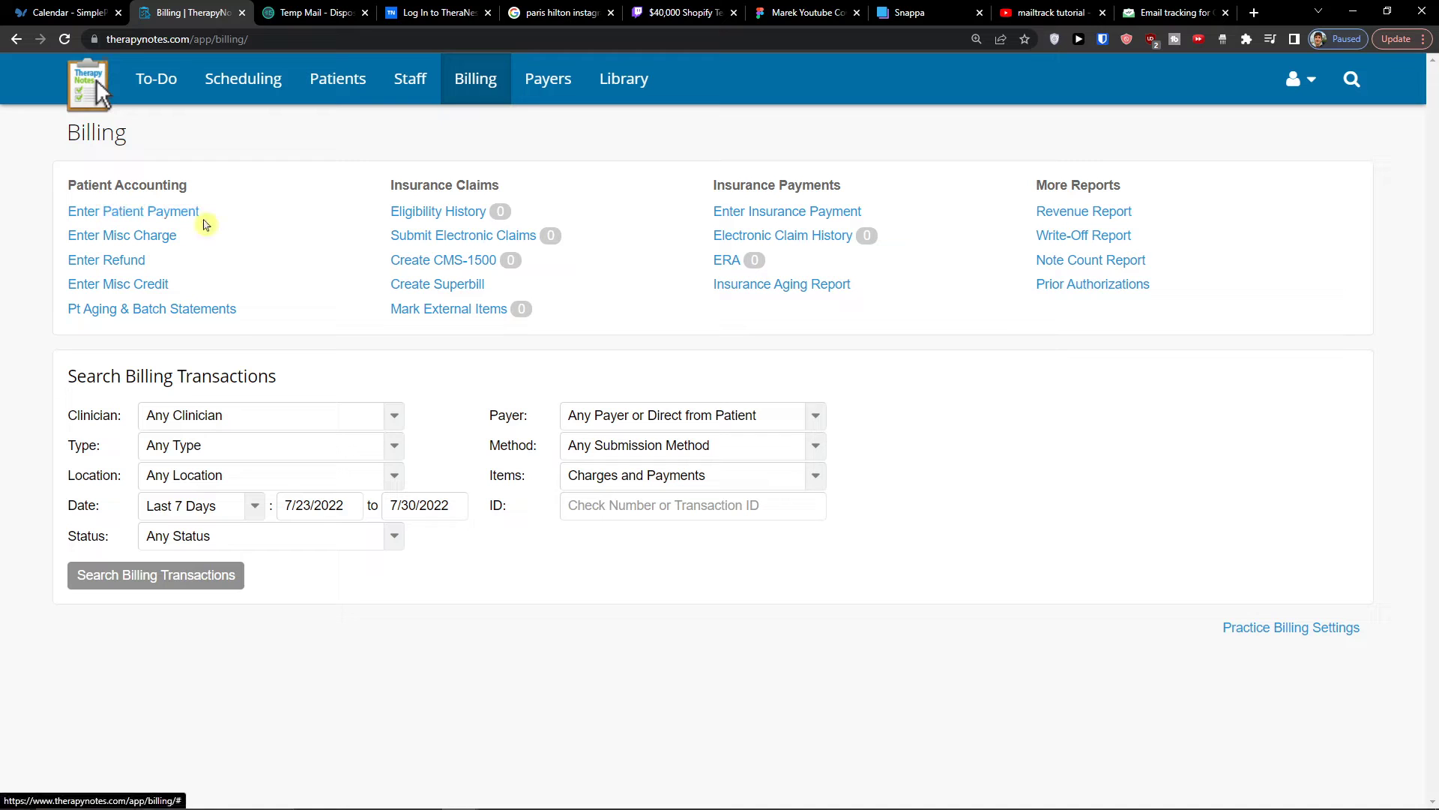
{"action": "left_click", "coordinate": [187, 216]}
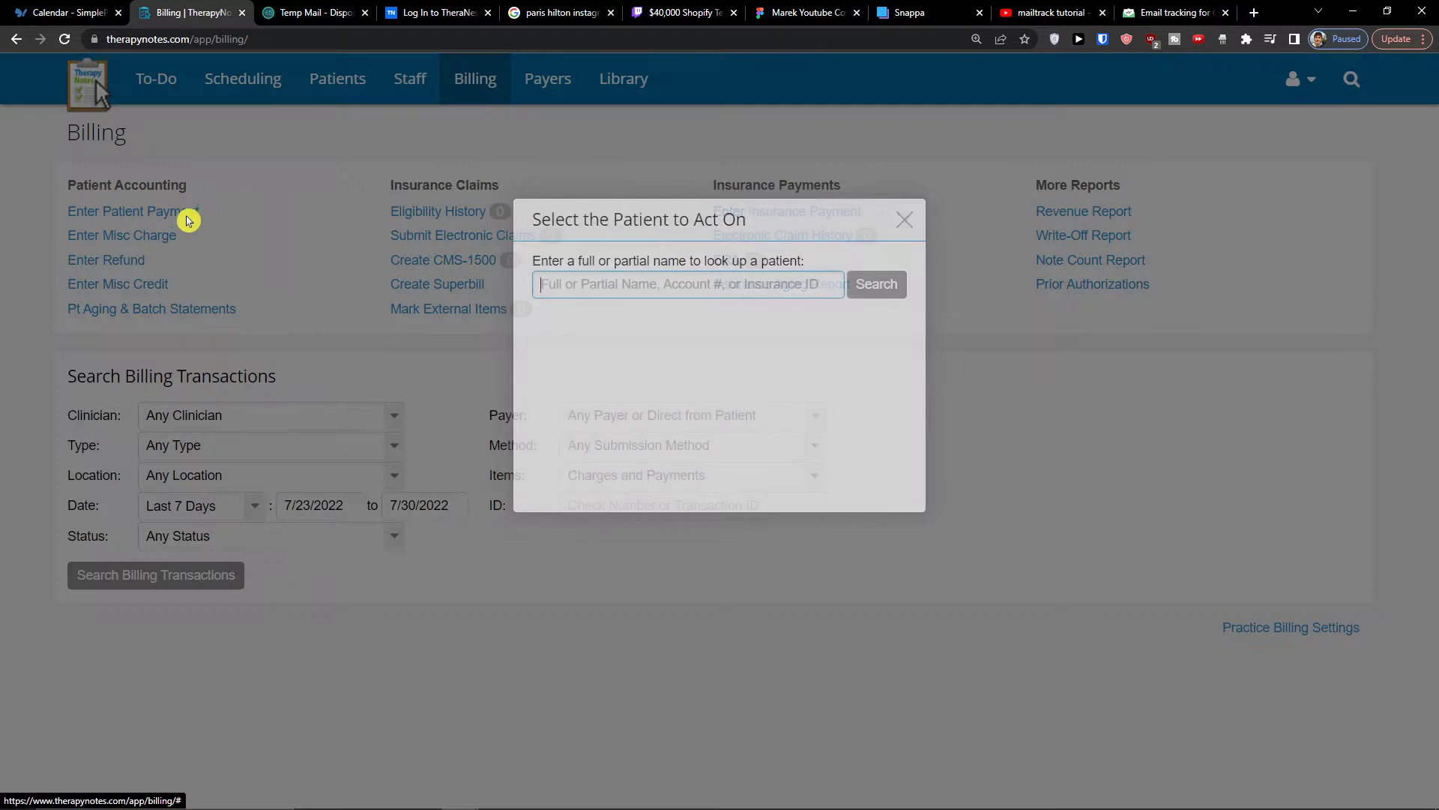
{"action": "left_click", "coordinate": [905, 220]}
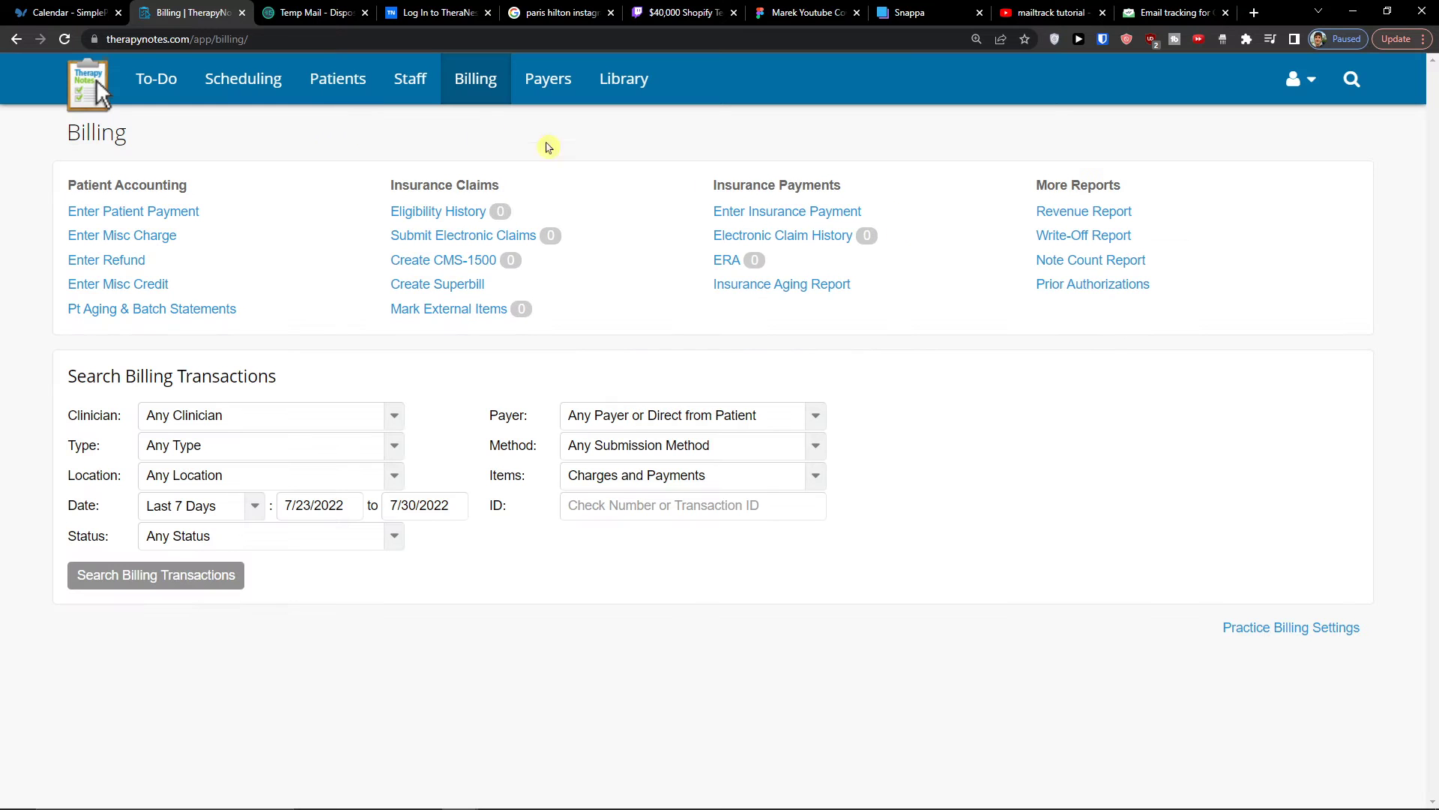
- View the Payers page and the form for adding a new payer, and return to the home page
{"action": "left_click", "coordinate": [548, 78]}
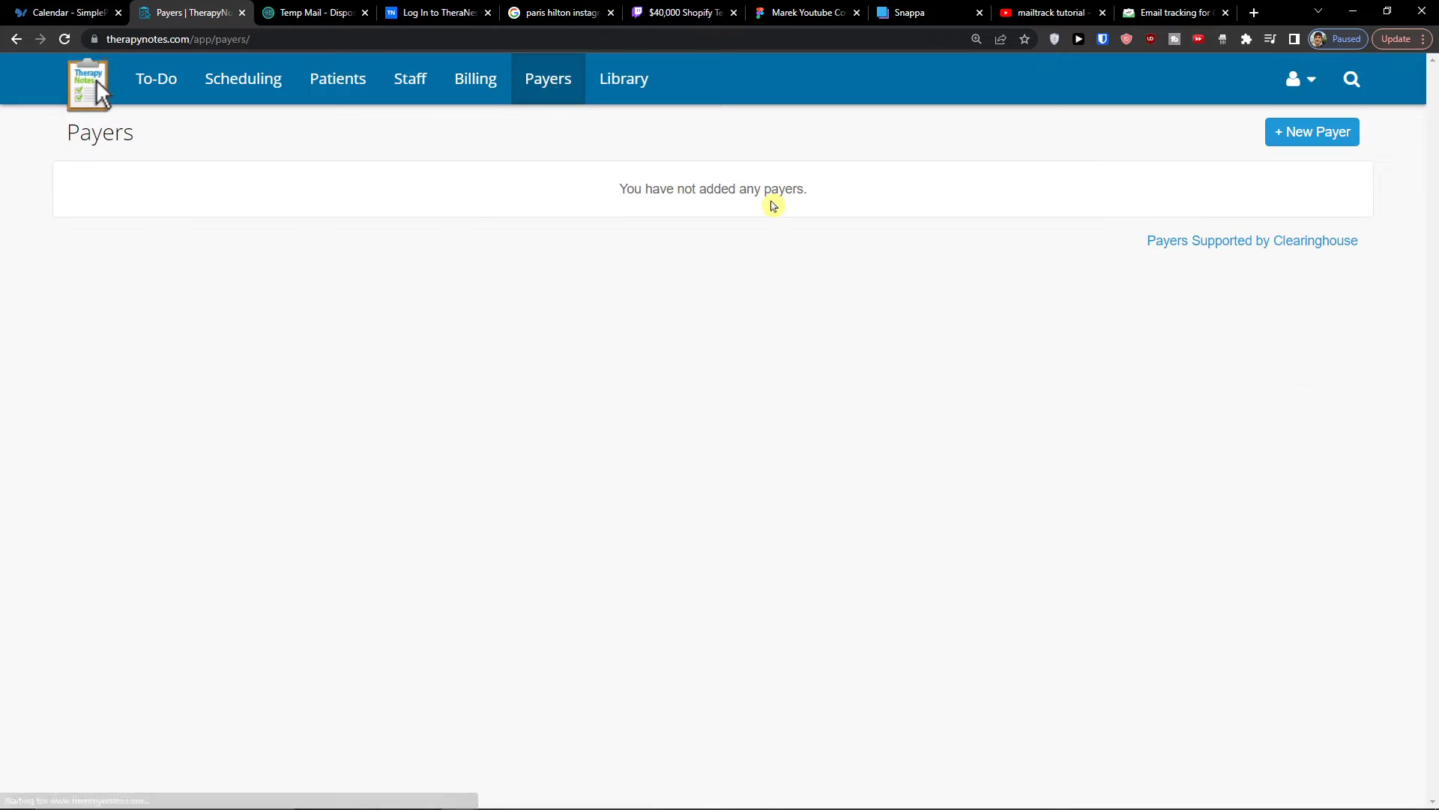
{"action": "left_click", "coordinate": [1321, 140]}
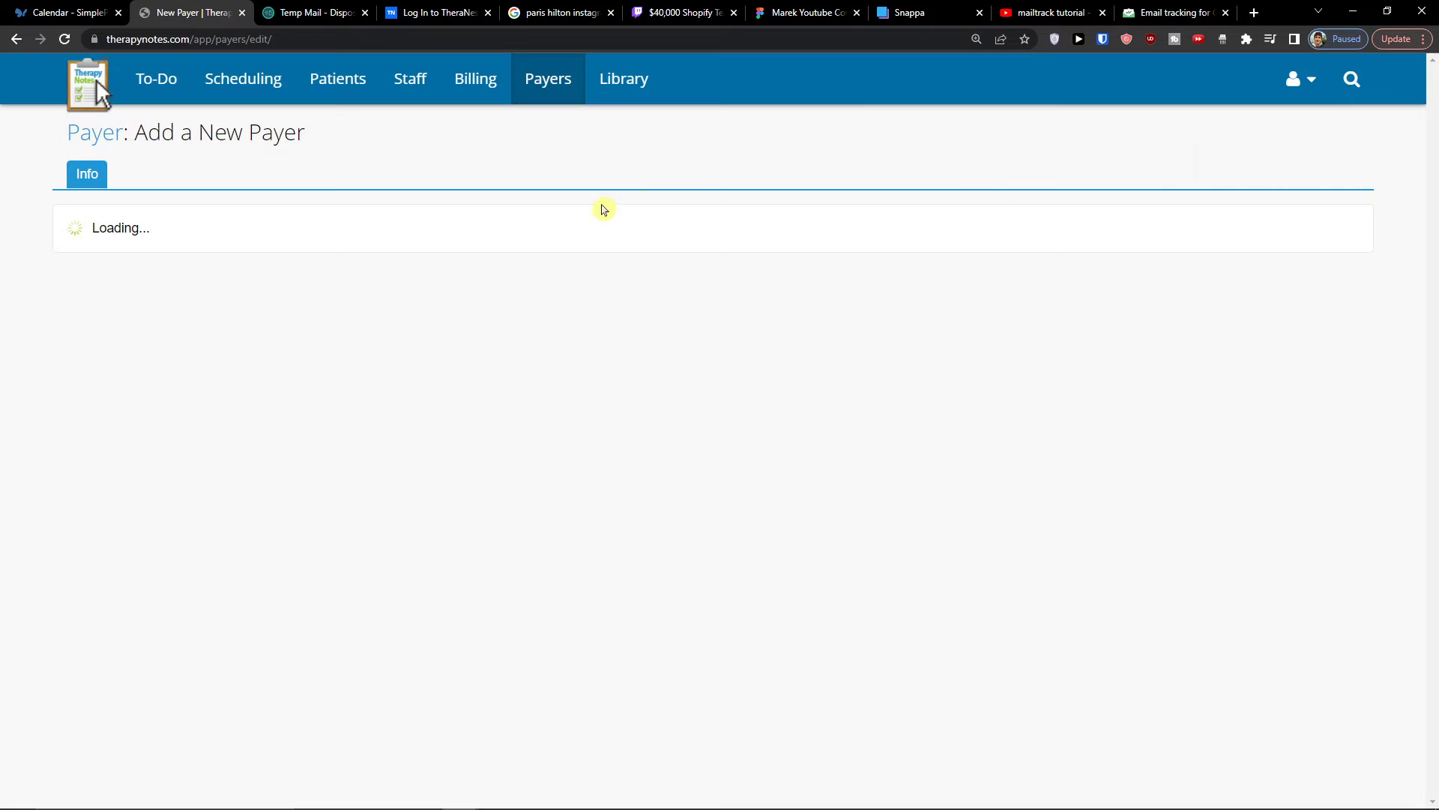
{"action": "left_click", "coordinate": [103, 94]}
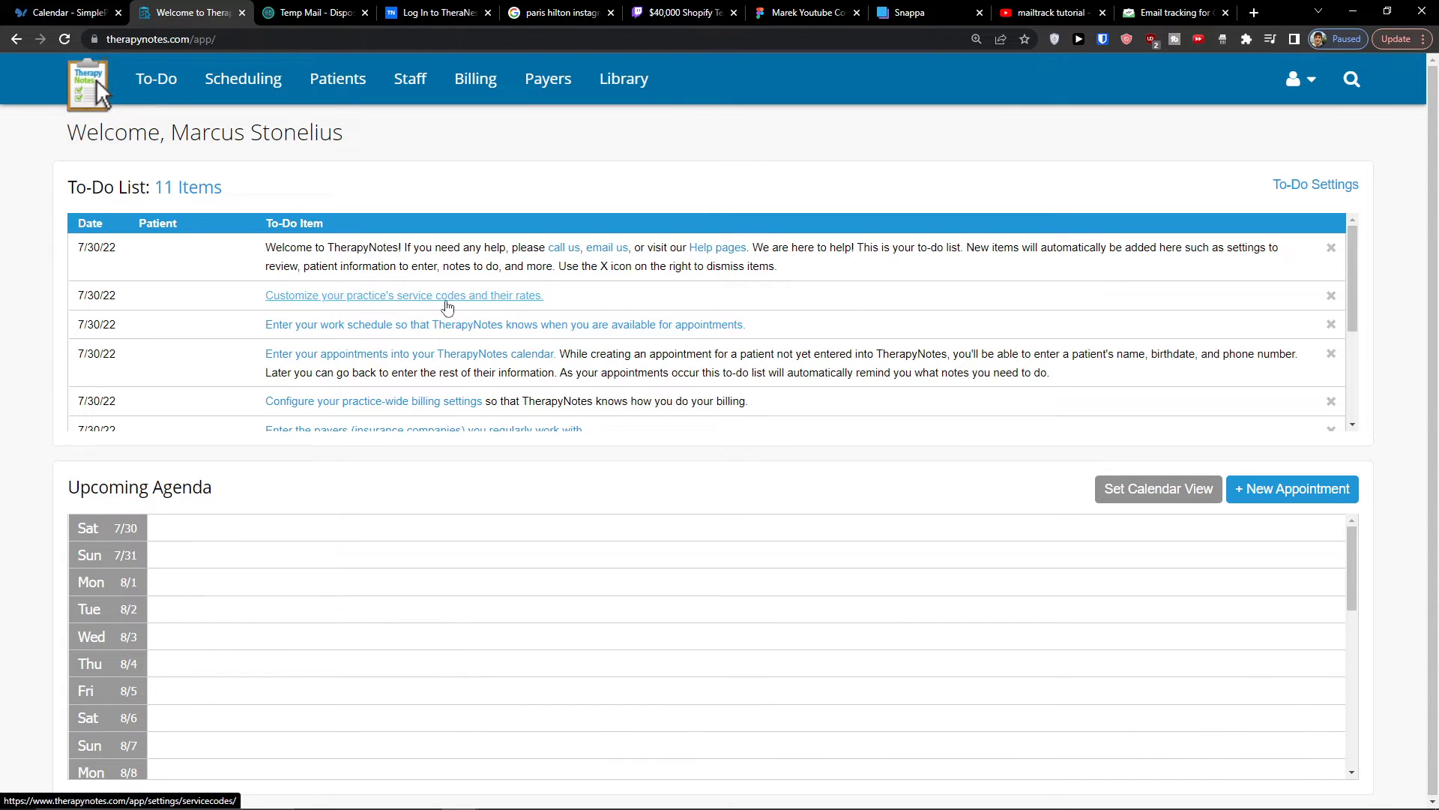
- Review the practice's service codes from the to-do list and the blank new service code form, returning home without adding one
{"action": "left_click", "coordinate": [497, 297]}
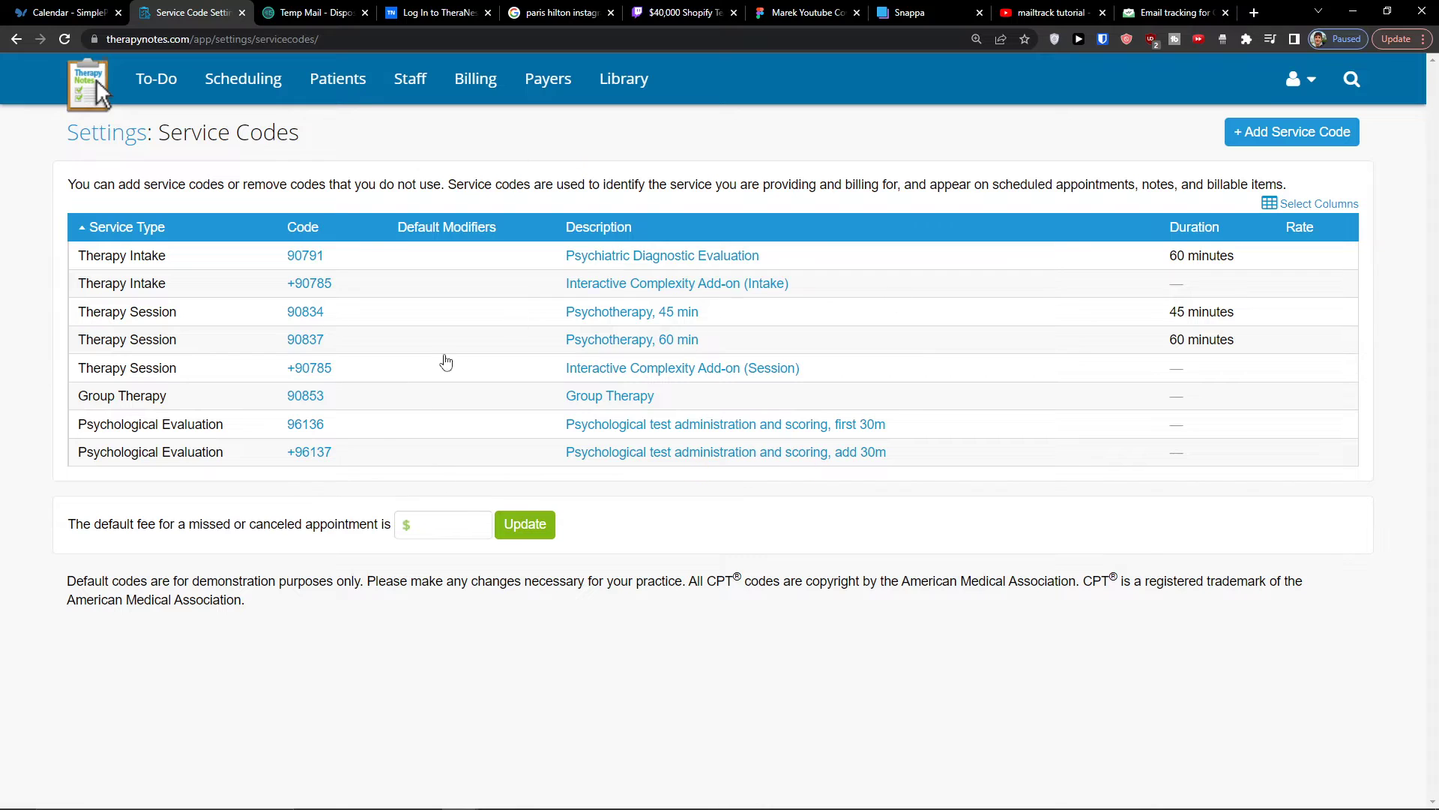
{"action": "left_click_drag", "start_coordinate": [177, 185], "coordinate": [546, 187]}
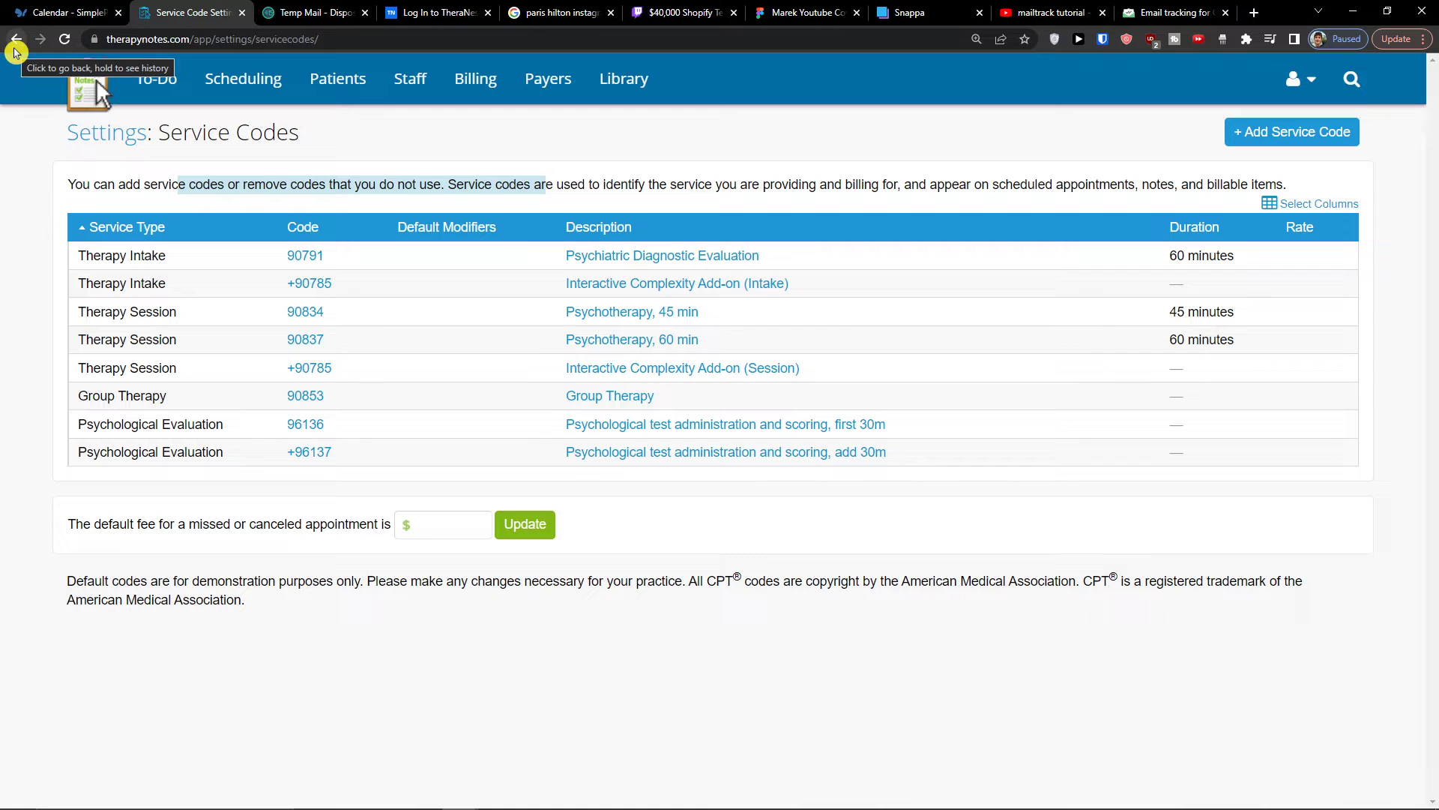
{"action": "left_click", "coordinate": [1337, 139]}
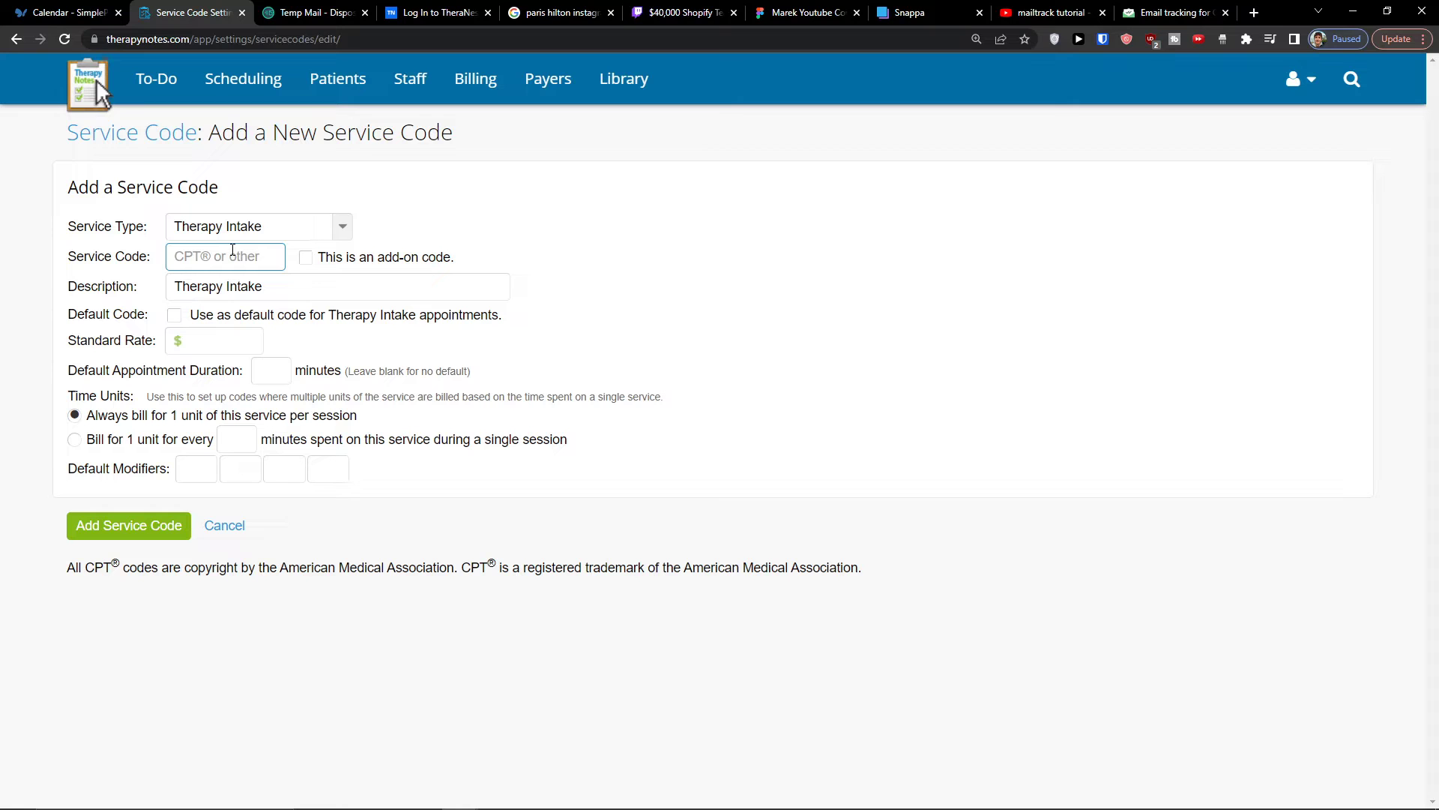
{"action": "key", "text": "ctrl+plus"}
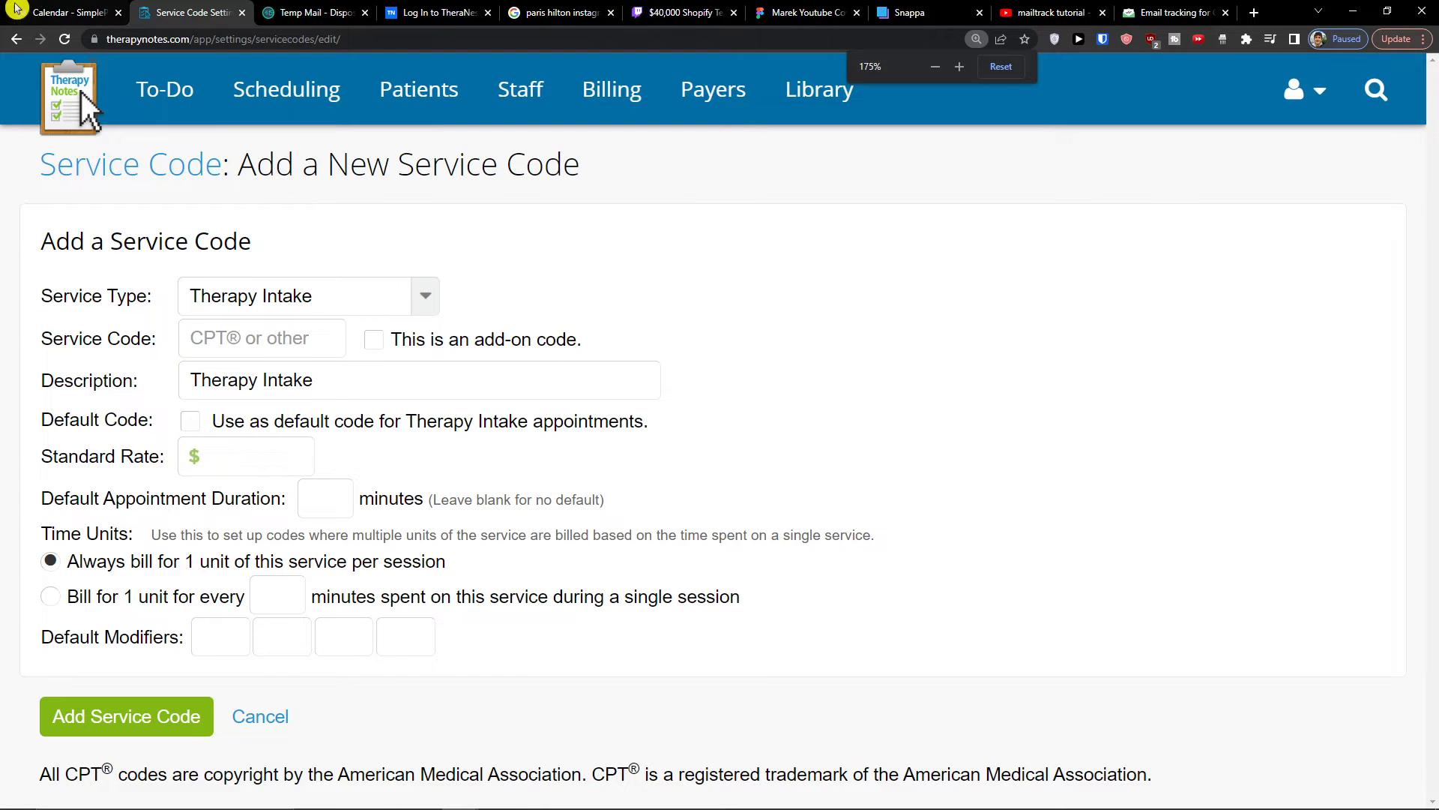
{"action": "left_click", "coordinate": [18, 40]}
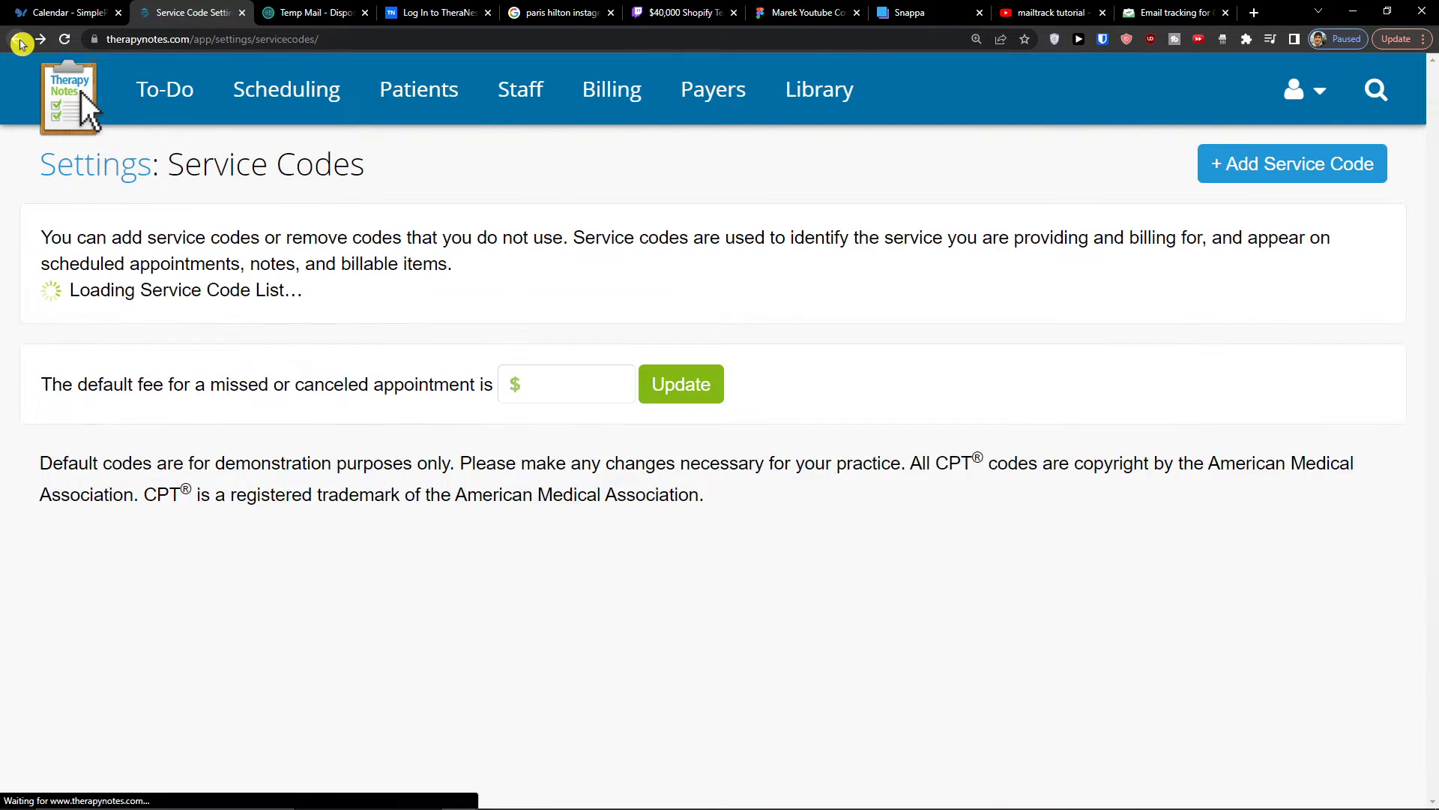
{"action": "left_click", "coordinate": [18, 41]}
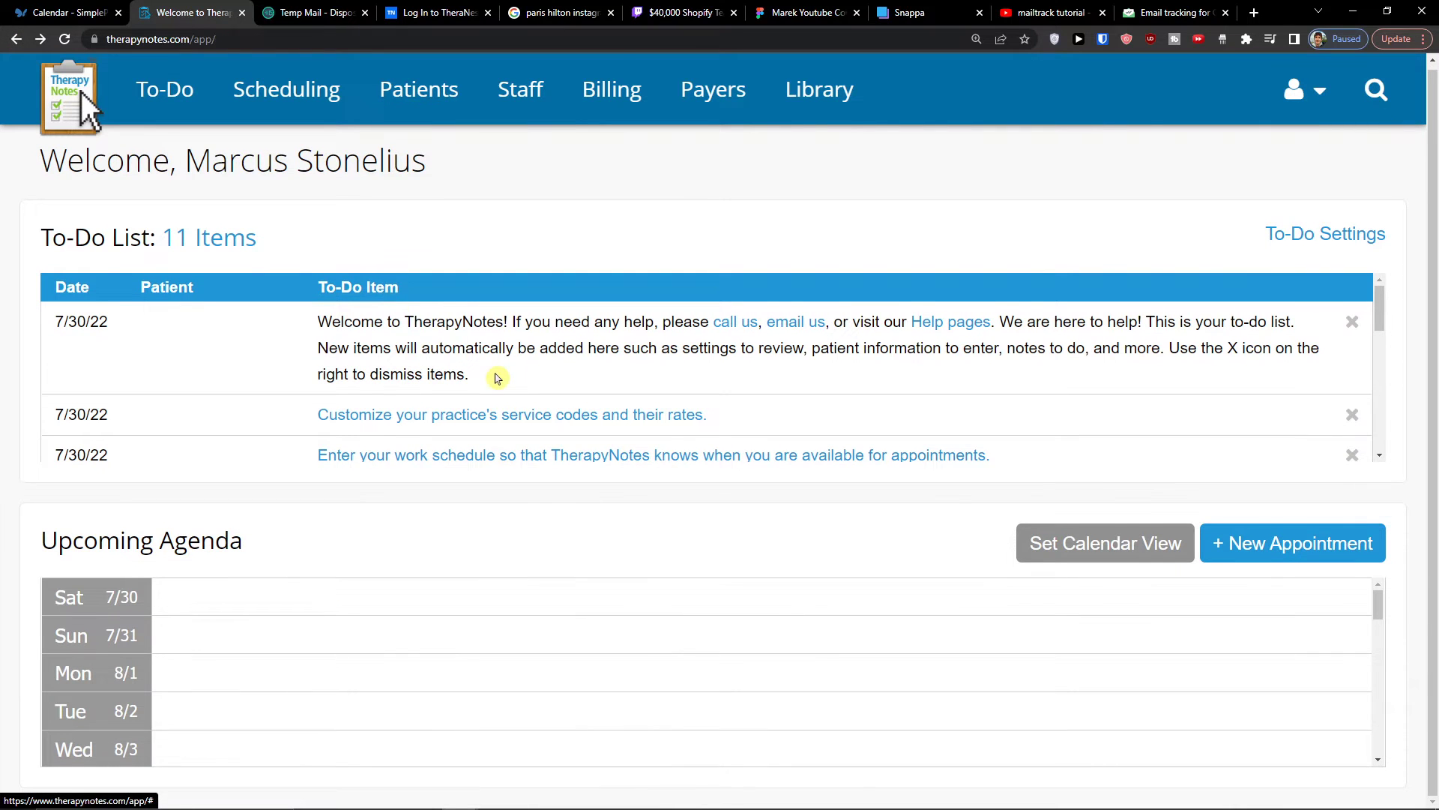
- Open the work schedule from its to-do item and add a Mondays entry from 9:00AM to 5:00PM at Main Office
{"action": "scroll", "coordinate": [510, 397], "scroll_direction": "down", "scroll_amount": 1}
{"action": "scroll", "coordinate": [523, 431], "scroll_direction": "up", "scroll_amount": 1}
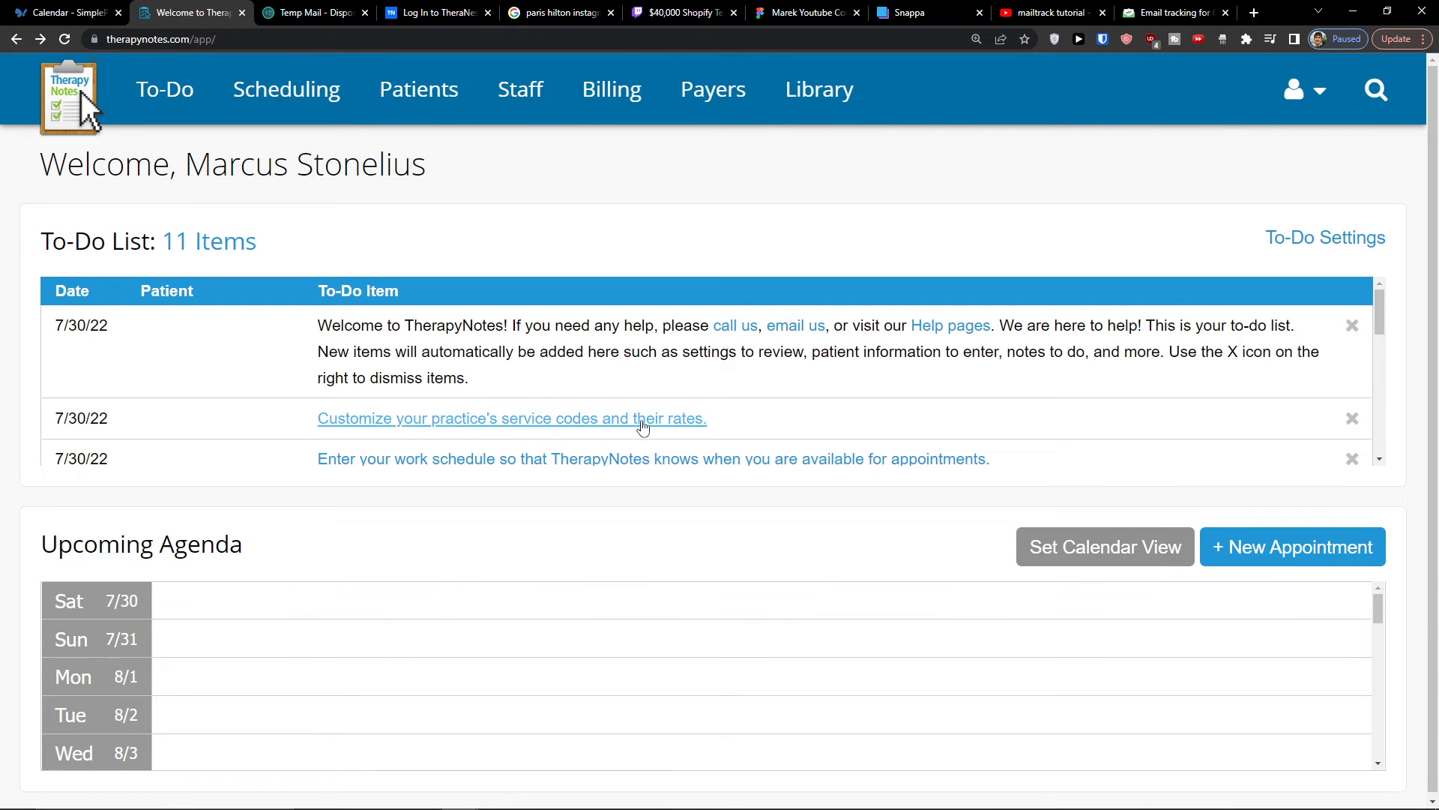
{"action": "scroll", "coordinate": [300, 431], "scroll_direction": "down", "scroll_amount": 1}
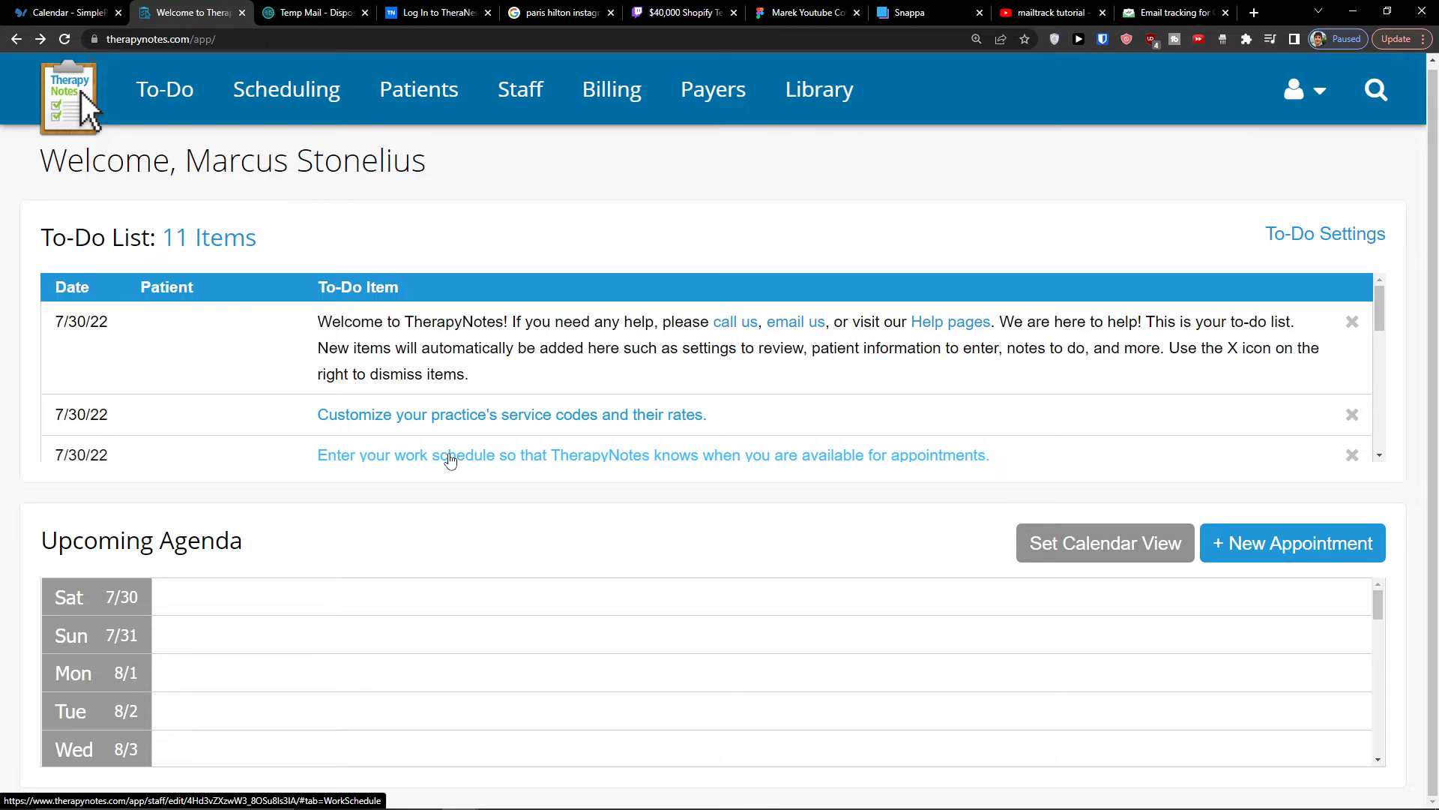
{"action": "left_click_drag", "start_coordinate": [1381, 321], "coordinate": [1381, 363]}
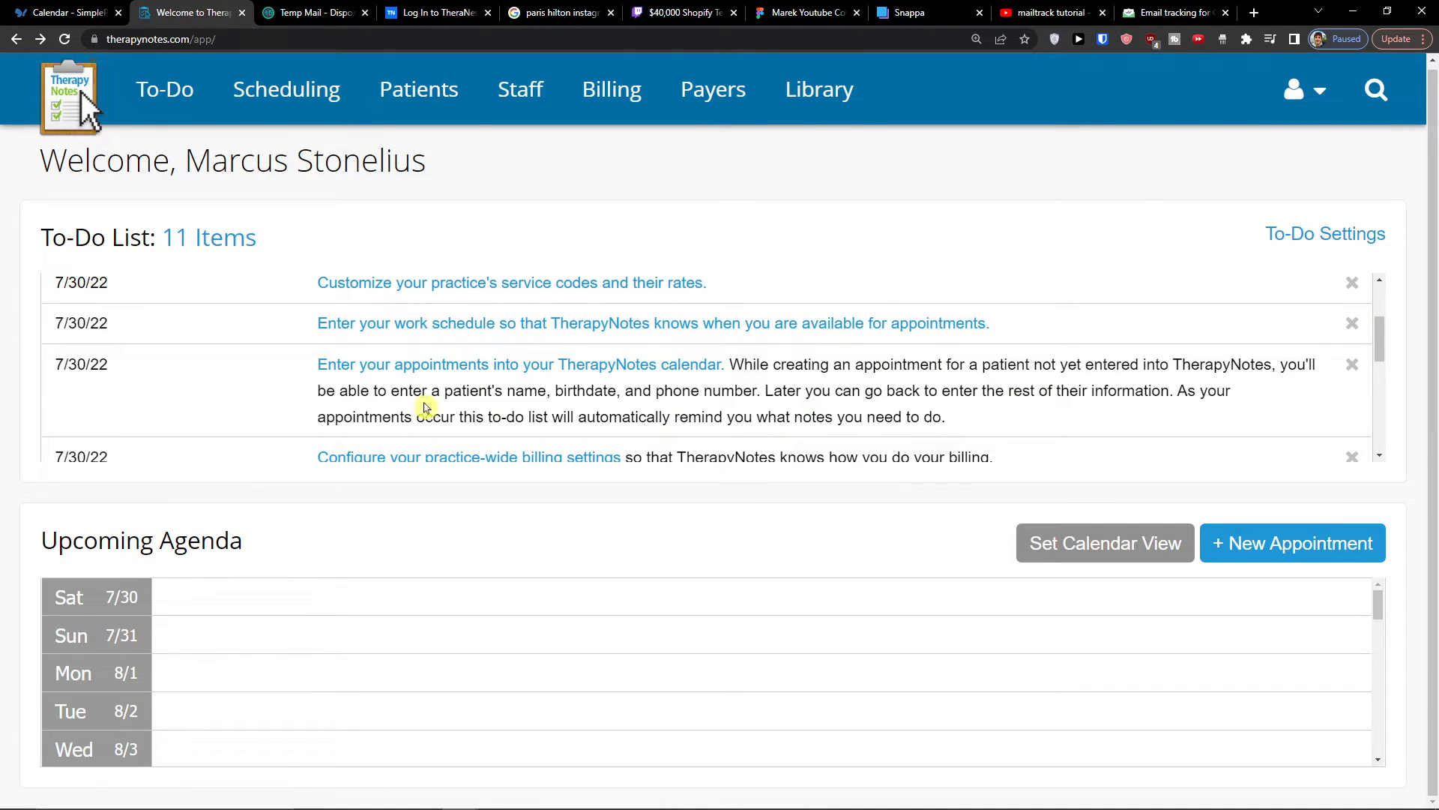
{"action": "left_click", "coordinate": [410, 324]}
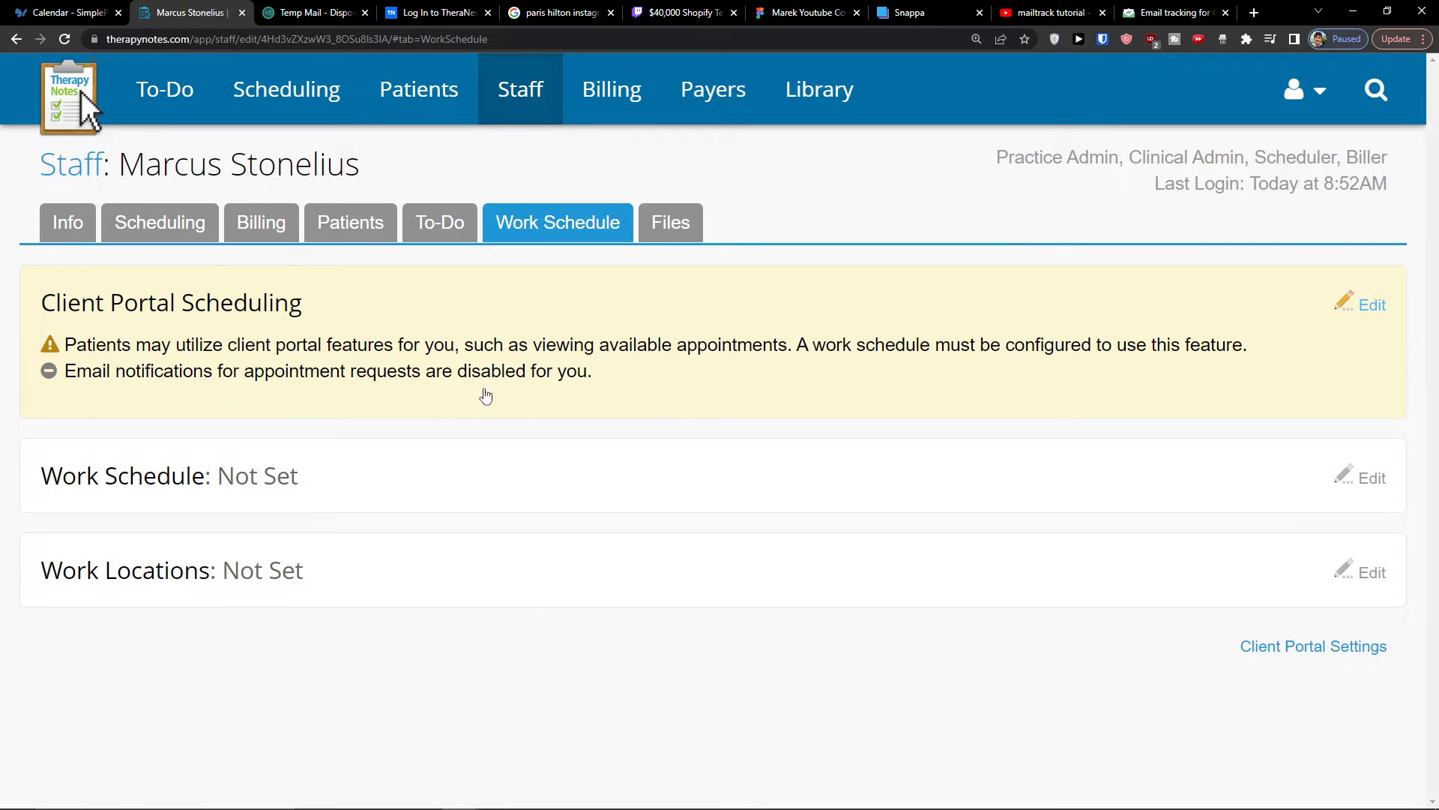
{"action": "key", "text": "ctrl+minus"}
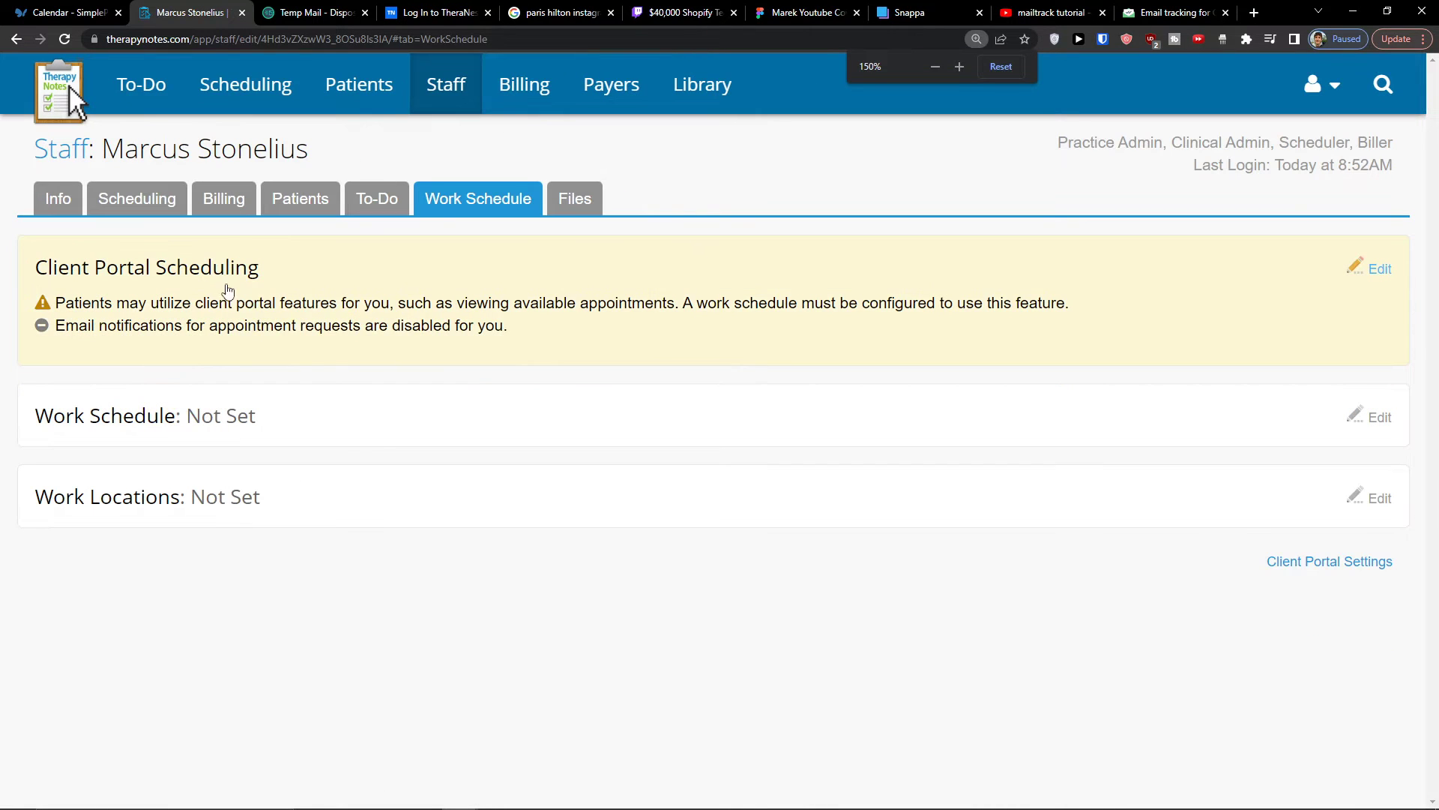
{"action": "left_click", "coordinate": [1376, 419]}
{"action": "left_click", "coordinate": [1303, 419]}
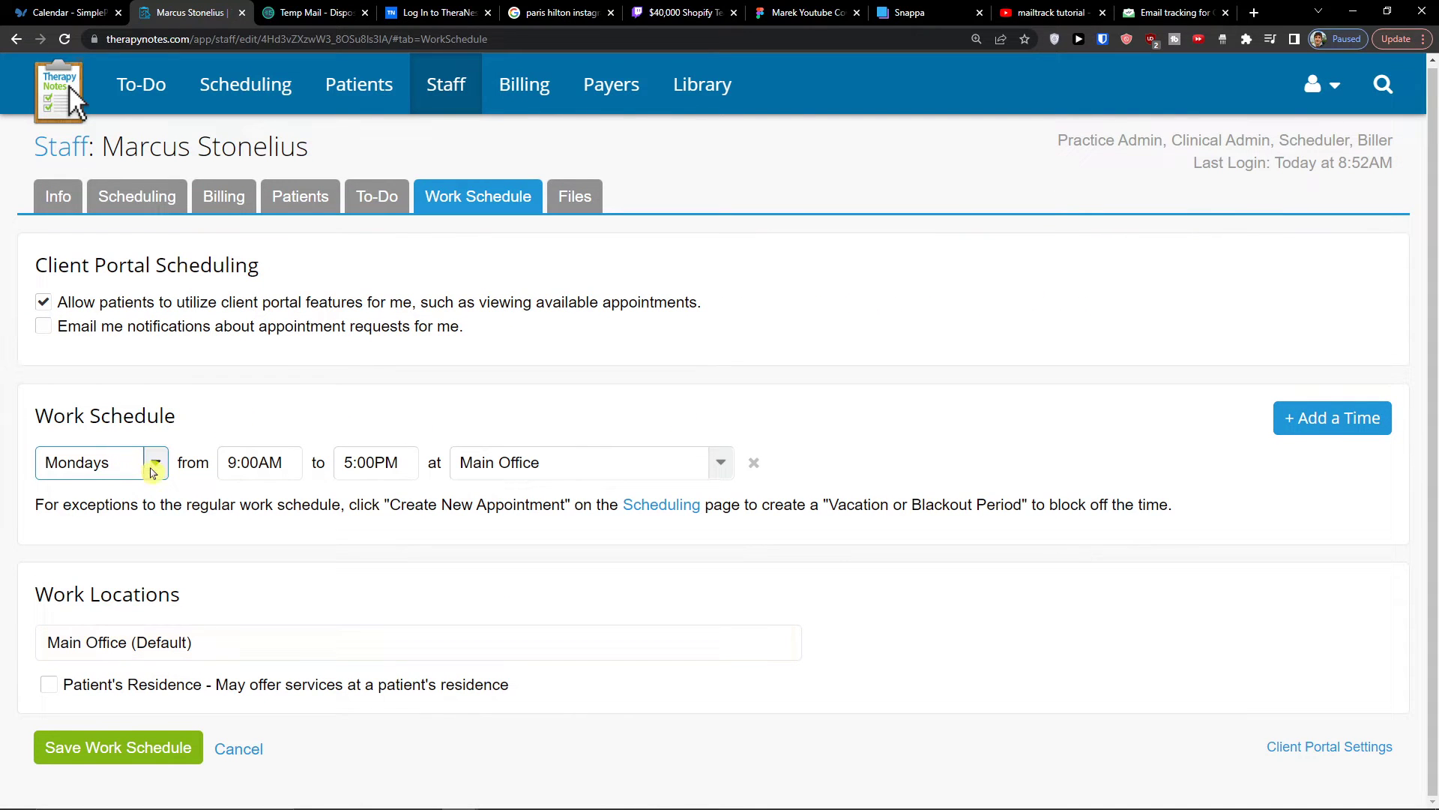
- Check the day, start time, end time and location fields of the Mondays entry without changing them
{"action": "left_click", "coordinate": [135, 472]}
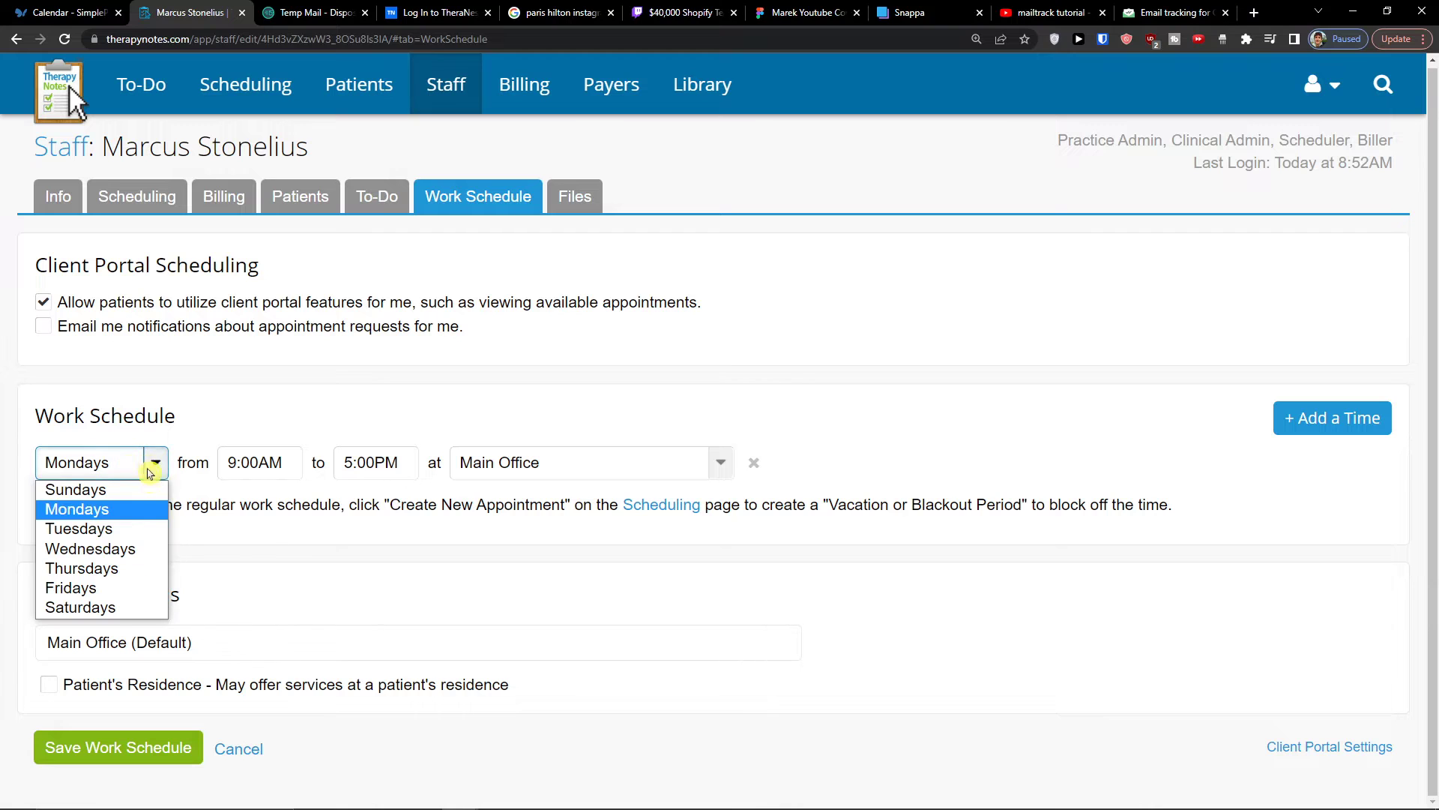
{"action": "left_click", "coordinate": [157, 478]}
{"action": "left_click", "coordinate": [259, 462]}
{"action": "left_click", "coordinate": [379, 461]}
{"action": "left_click", "coordinate": [562, 466]}
{"action": "left_click", "coordinate": [372, 542]}
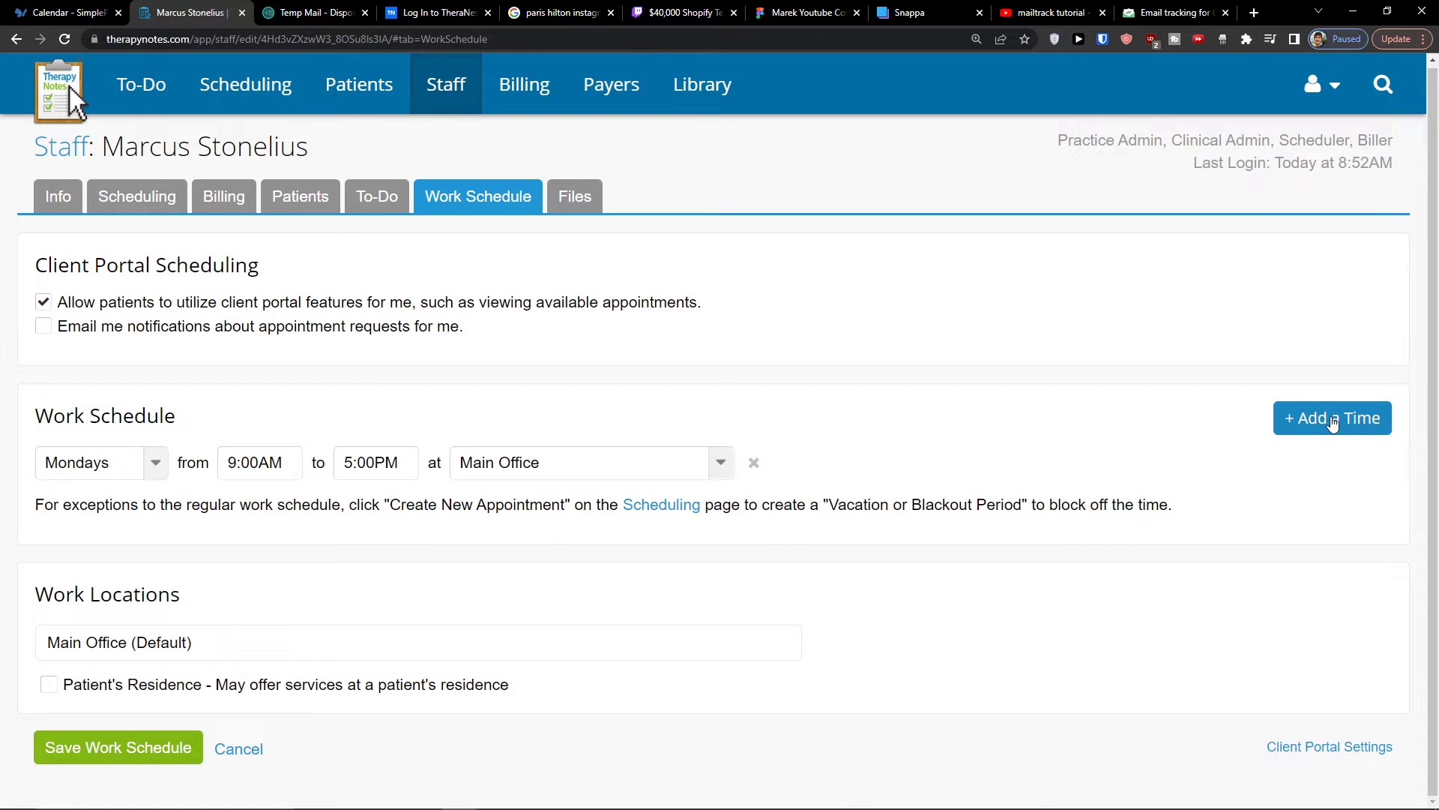
- Add work schedule entries for Tuesdays through Fridays, each from 9:00AM to 5:00PM at Main Office
{"action": "left_click", "coordinate": [1332, 422]}
{"action": "left_click", "coordinate": [1329, 426]}
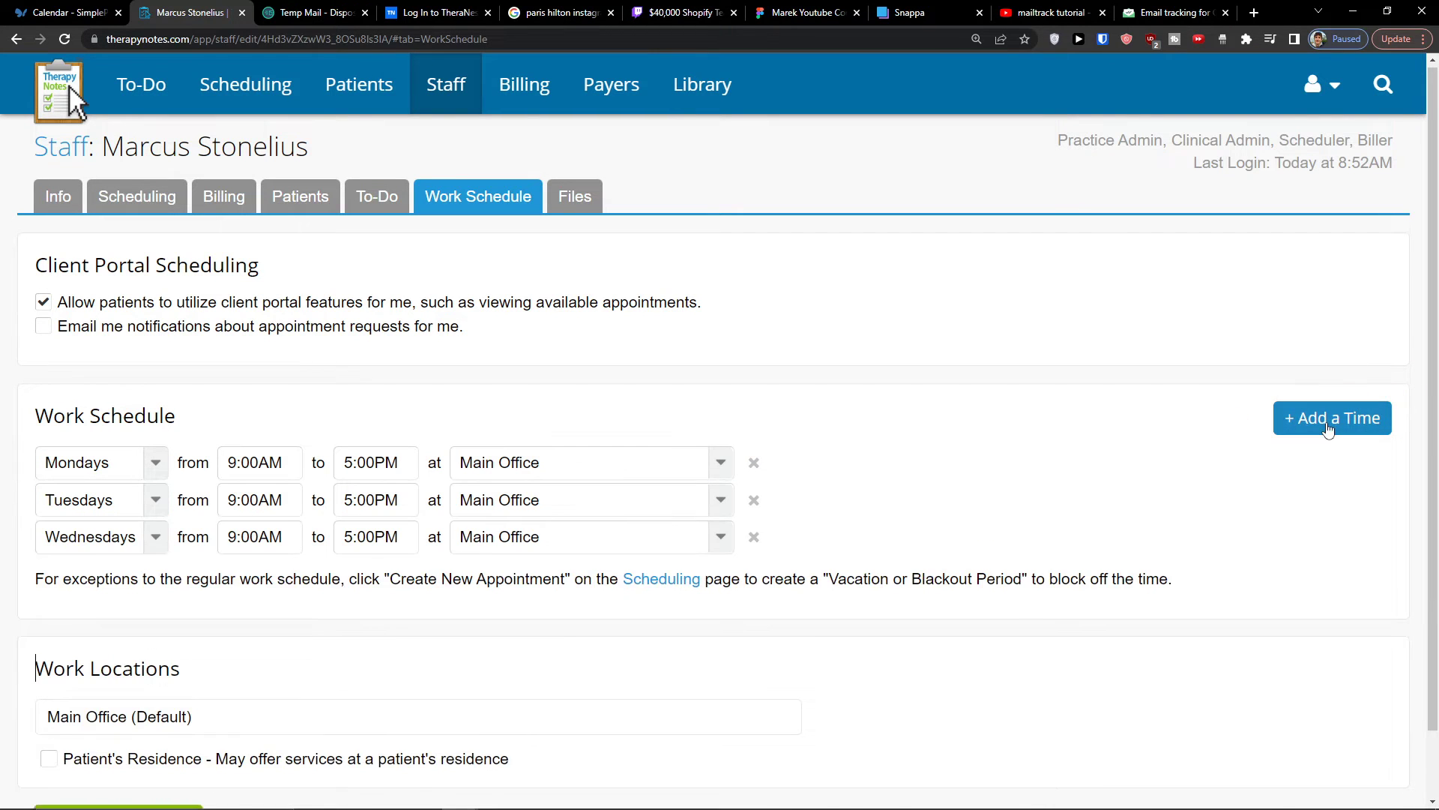
{"action": "left_click", "coordinate": [1328, 429]}
{"action": "left_click", "coordinate": [1328, 429]}
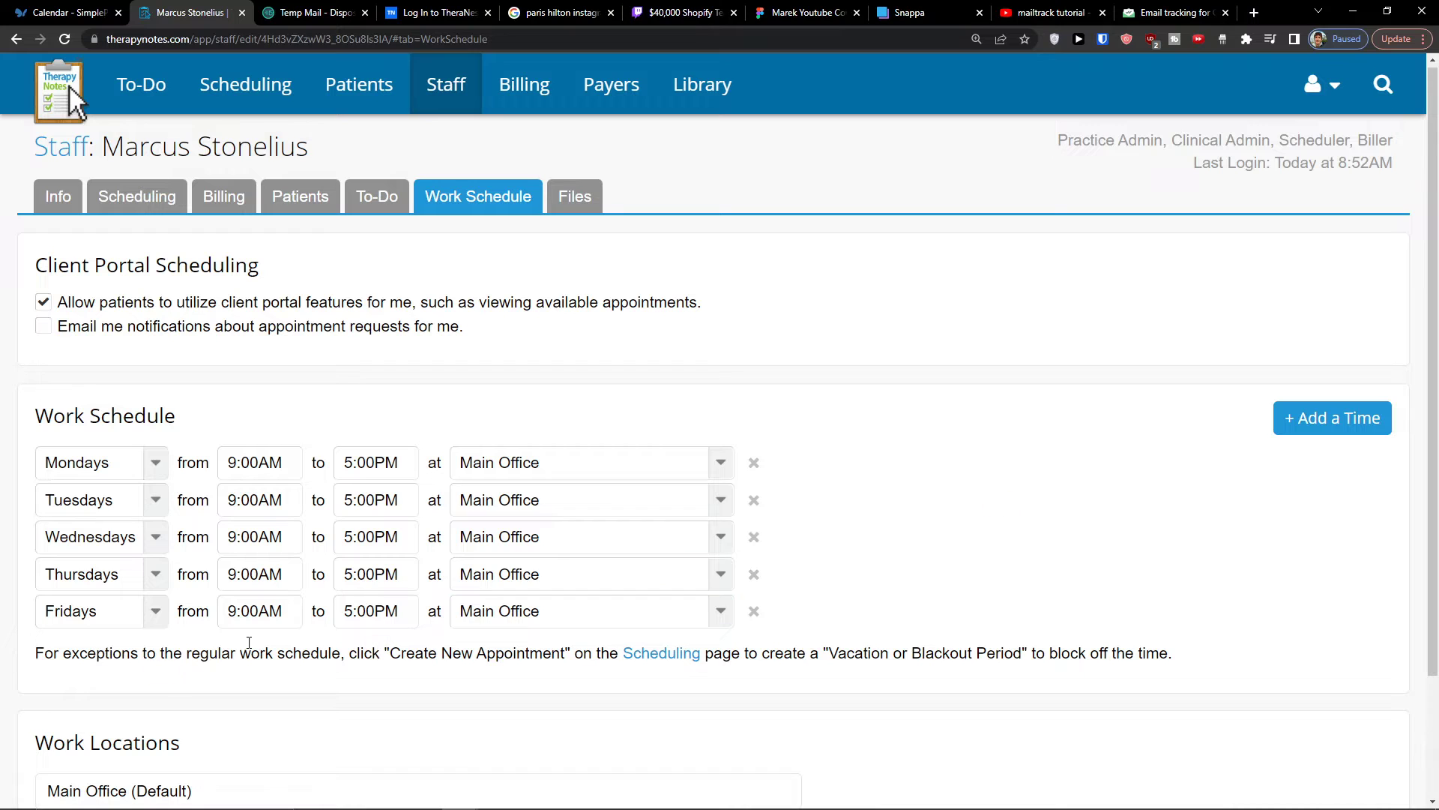
- Review and save the Monday to Friday work schedule, and return to the home page's to-do list
{"action": "scroll", "coordinate": [911, 478], "scroll_direction": "down", "scroll_amount": 2}
{"action": "scroll", "coordinate": [911, 478], "scroll_direction": "up", "scroll_amount": 2}
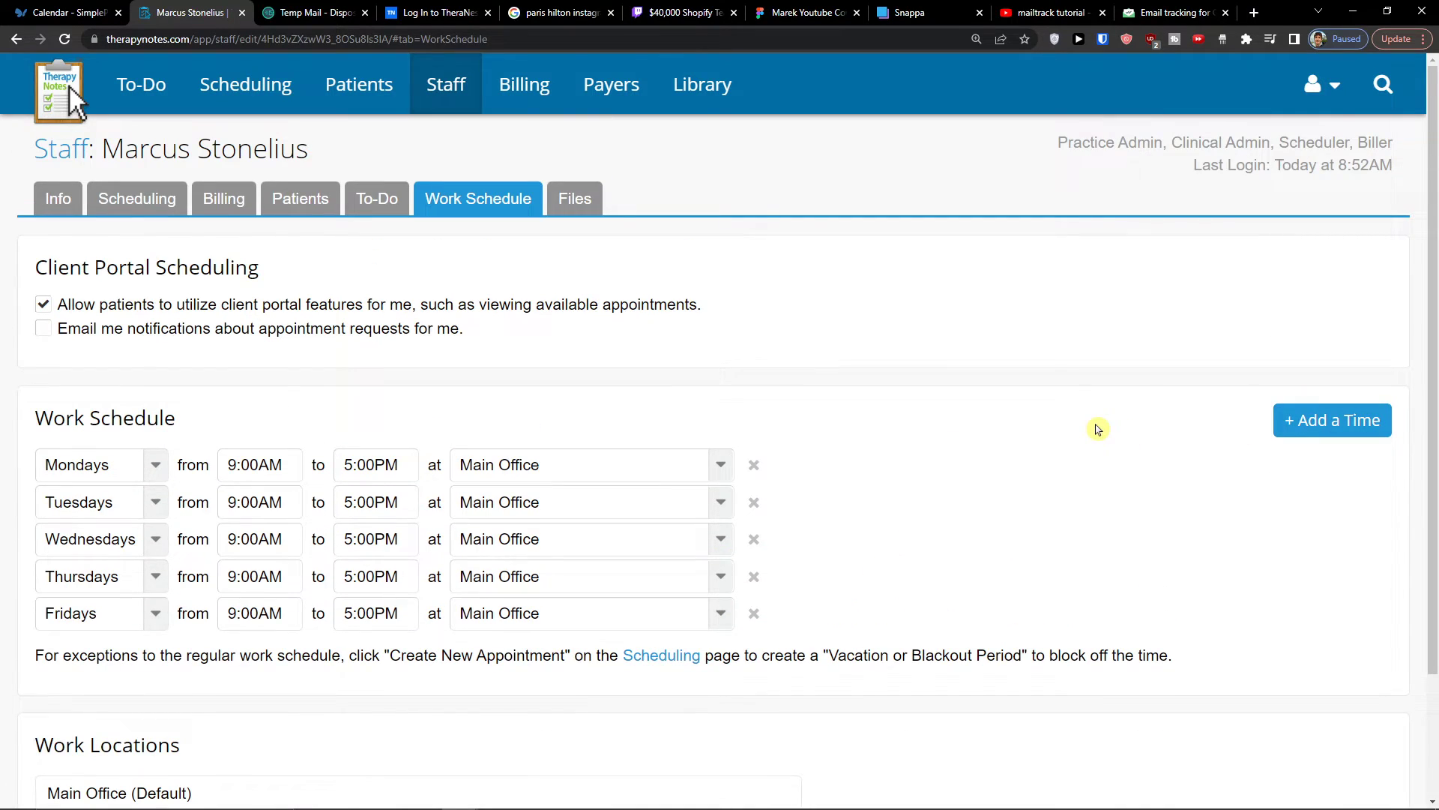
{"action": "scroll", "coordinate": [659, 537], "scroll_direction": "down", "scroll_amount": 3}
{"action": "left_click", "coordinate": [155, 466]}
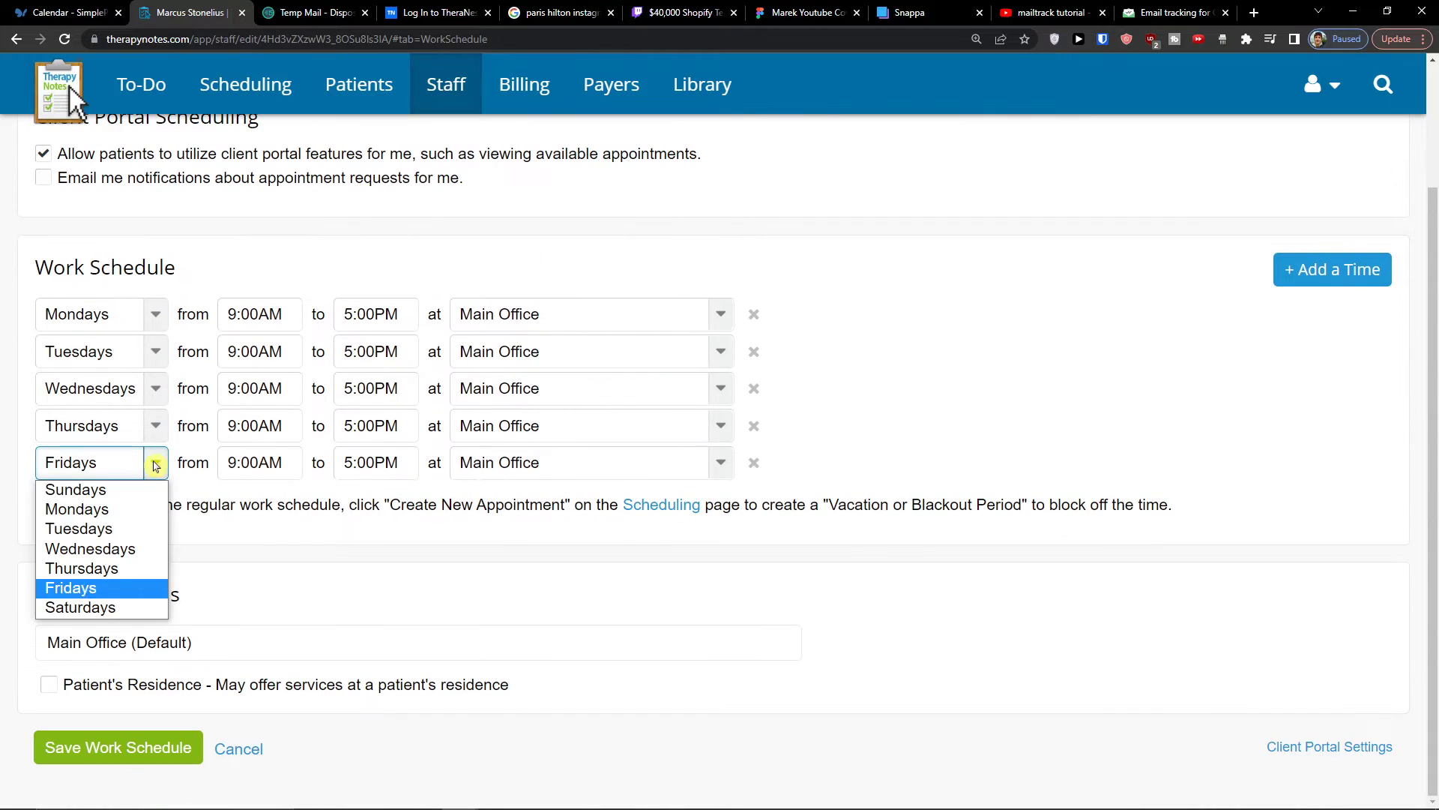
{"action": "left_click", "coordinate": [1002, 390]}
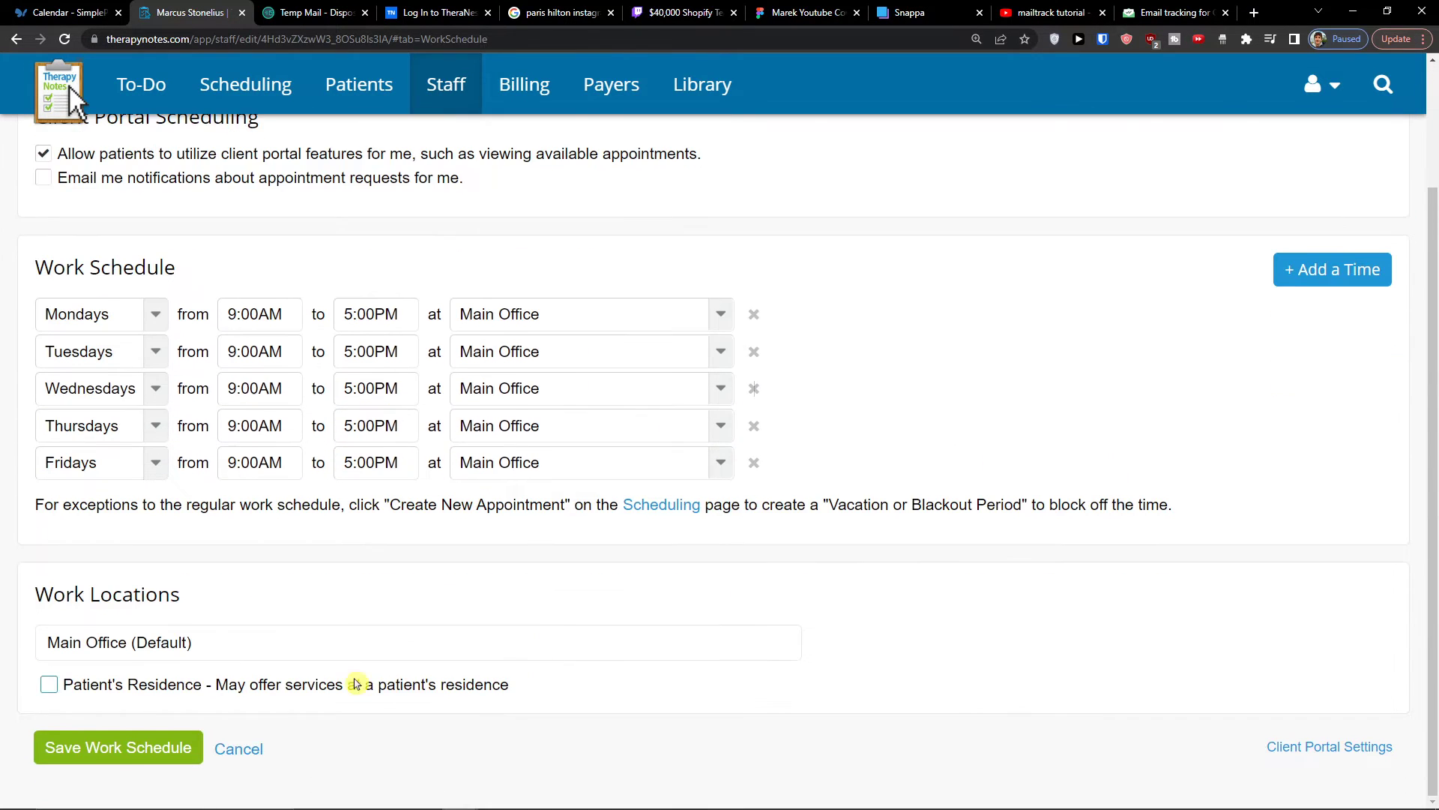
{"action": "left_click", "coordinate": [107, 759]}
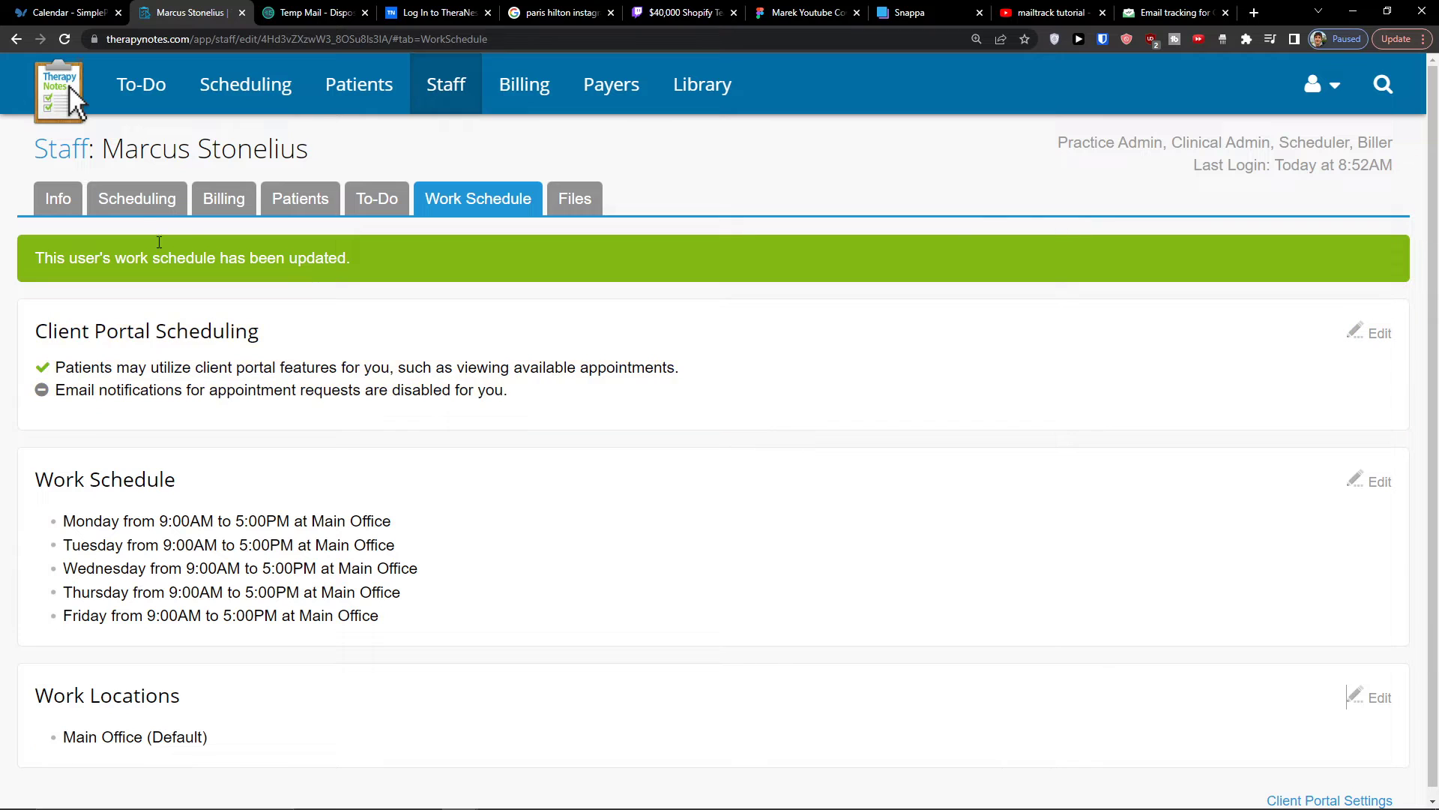
{"action": "left_click", "coordinate": [56, 102]}
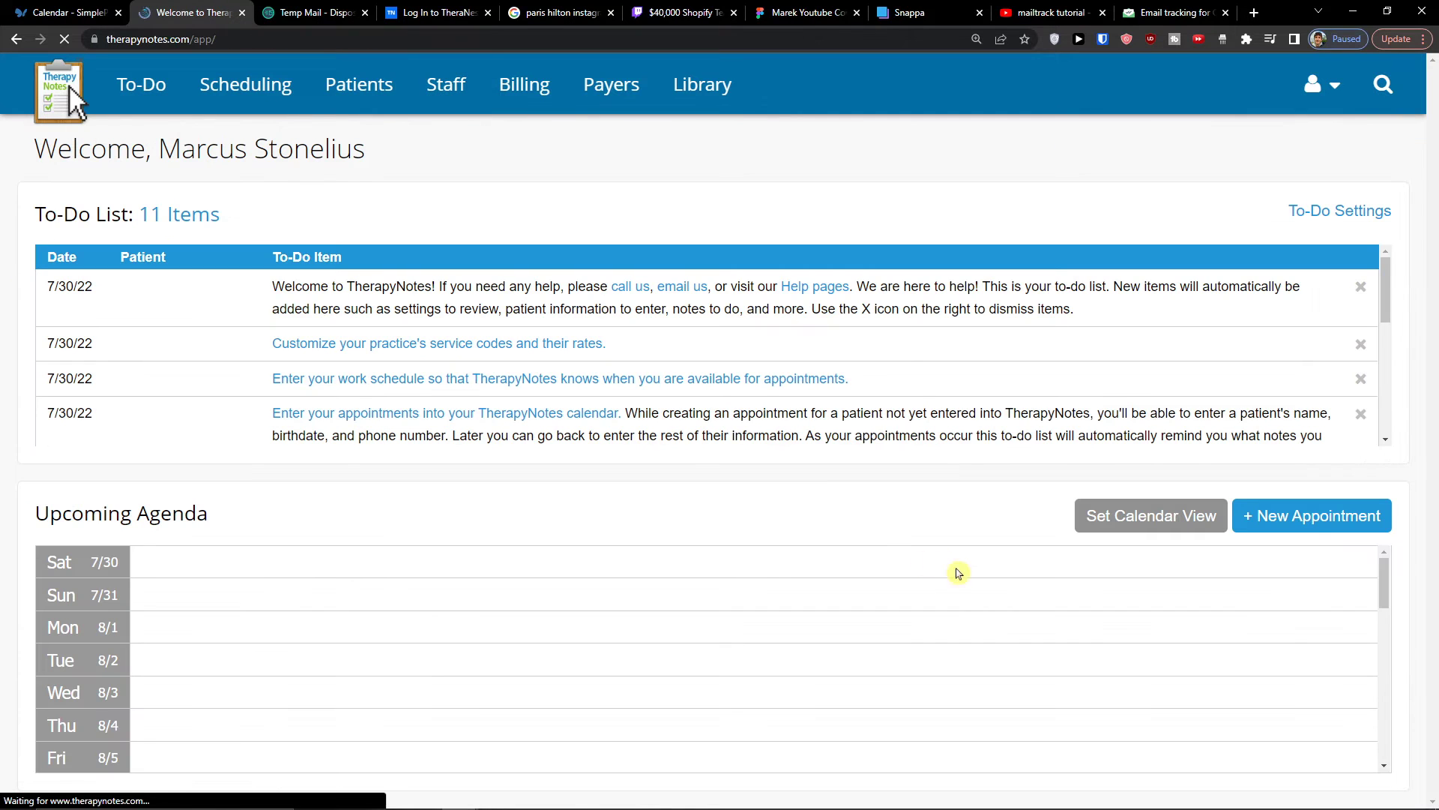
{"action": "scroll", "coordinate": [708, 375], "scroll_direction": "down", "scroll_amount": 1}
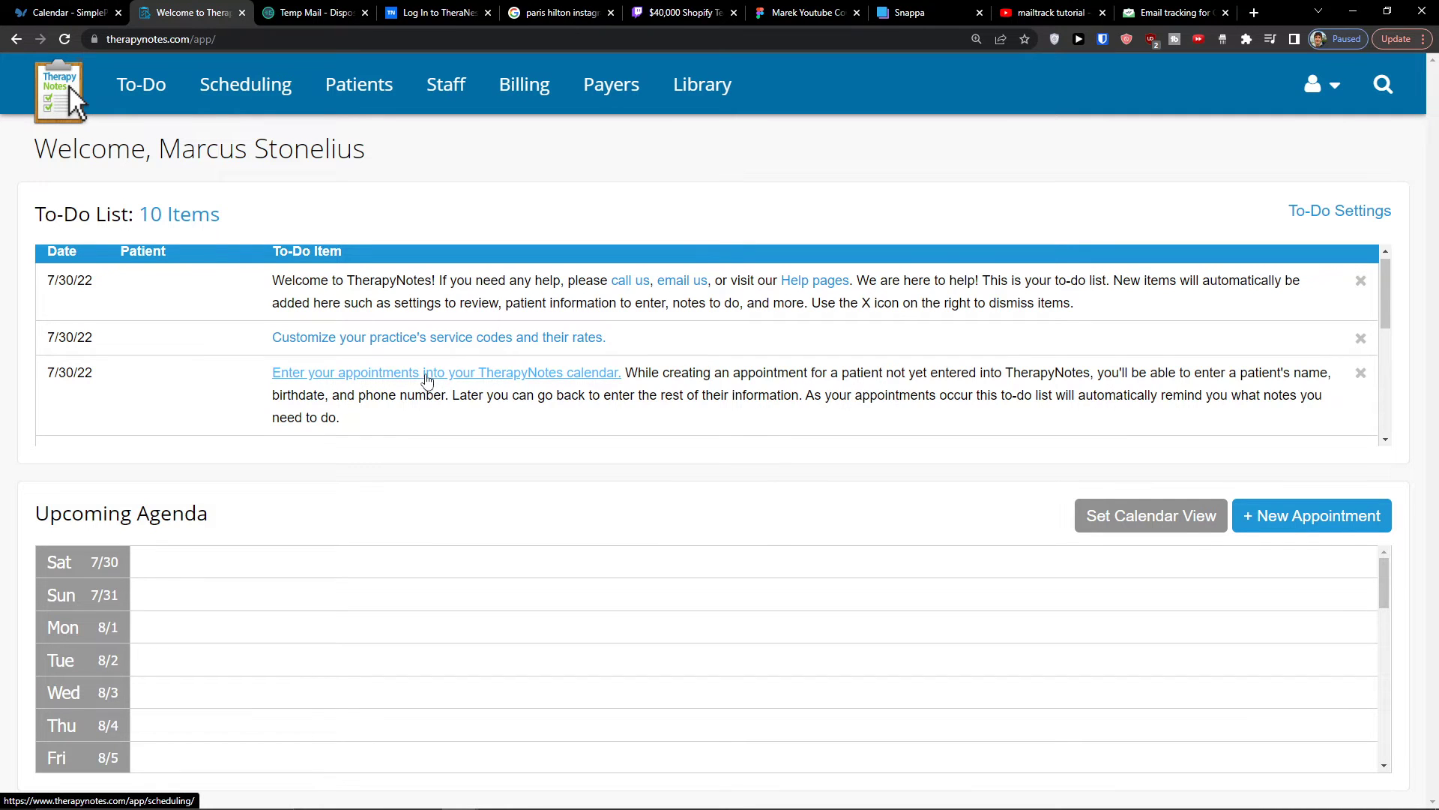
- Look through the home page's to-do list and open the calendar from the item about entering appointments
{"action": "scroll", "coordinate": [431, 382], "scroll_direction": "down", "scroll_amount": 3}
{"action": "scroll", "coordinate": [427, 385], "scroll_direction": "up", "scroll_amount": 2}
{"action": "scroll", "coordinate": [424, 385], "scroll_direction": "down", "scroll_amount": 2}
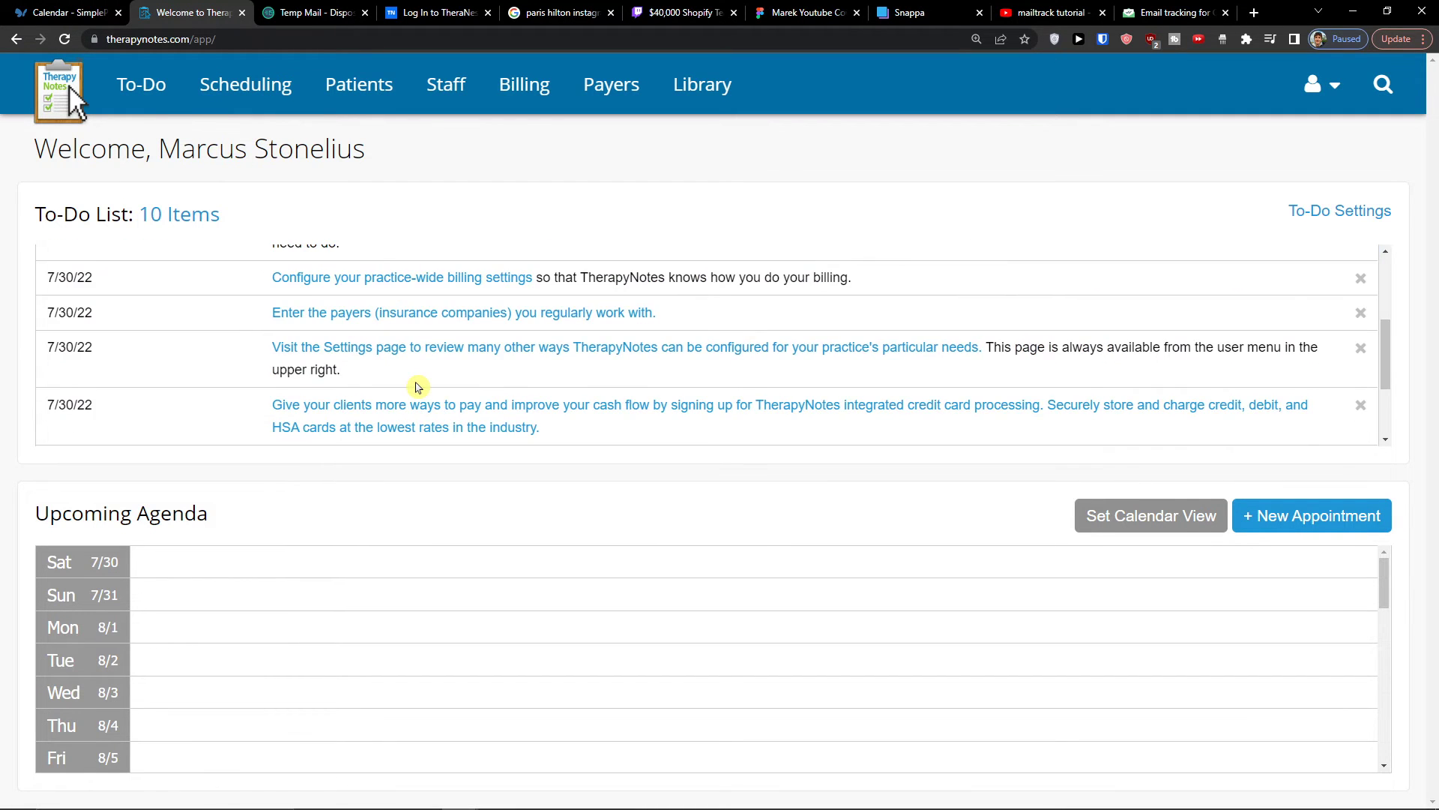
{"action": "scroll", "coordinate": [420, 377], "scroll_direction": "up", "scroll_amount": 2}
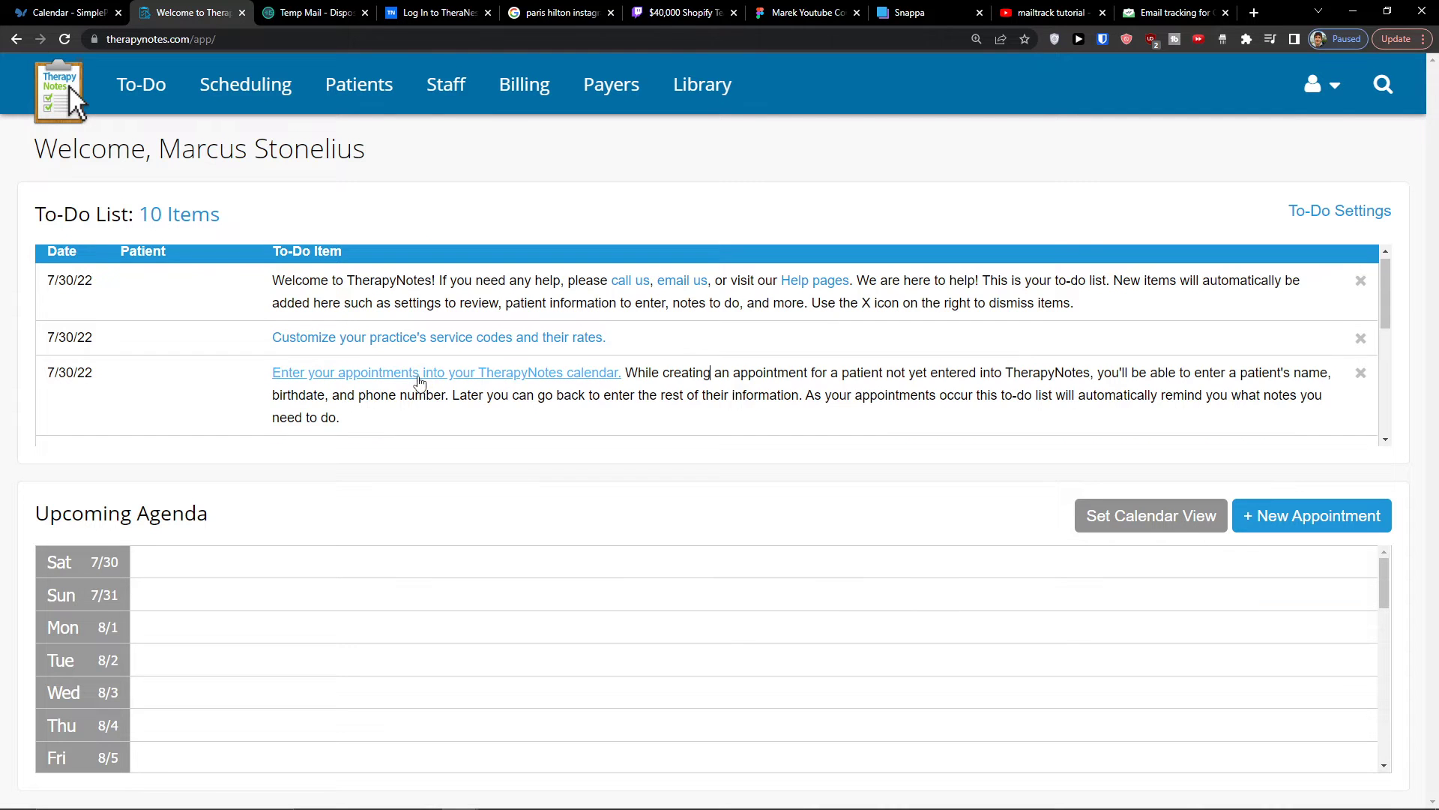
{"action": "left_click", "coordinate": [417, 375]}
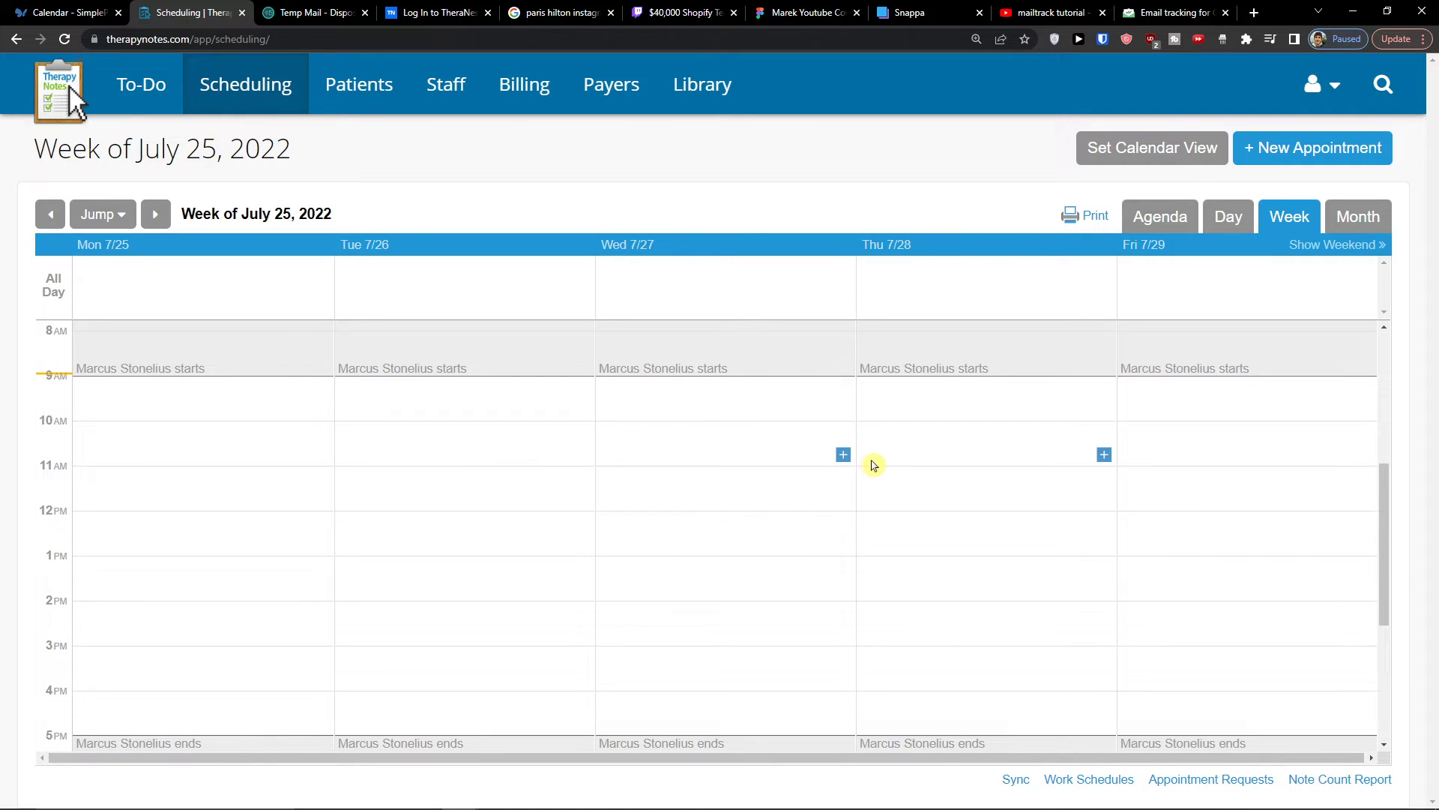
- Start a new appointment on Wednesday 7/27/2022 at 10:30AM and set its type to Consultation
{"action": "left_click", "coordinate": [846, 463]}
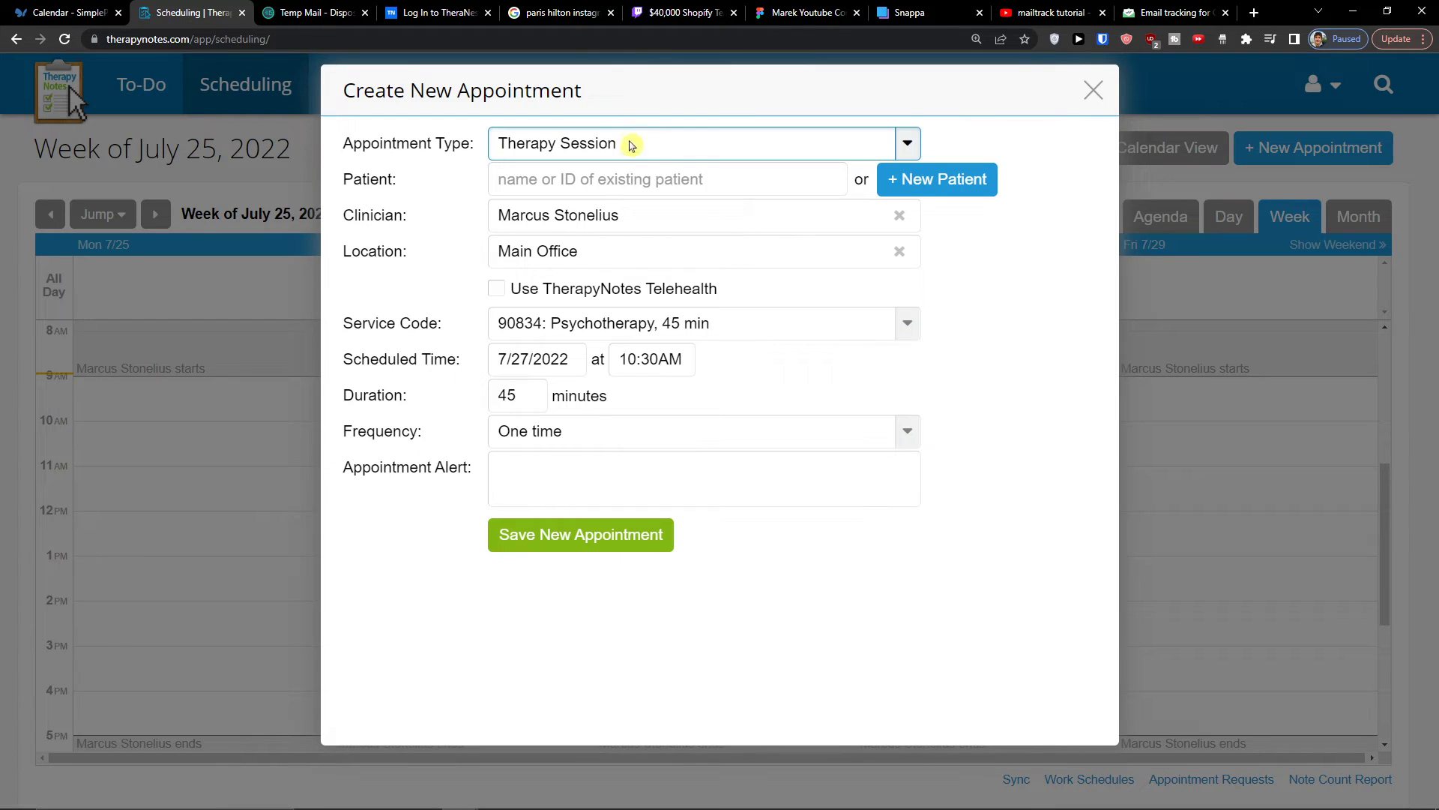
{"action": "left_click", "coordinate": [629, 147]}
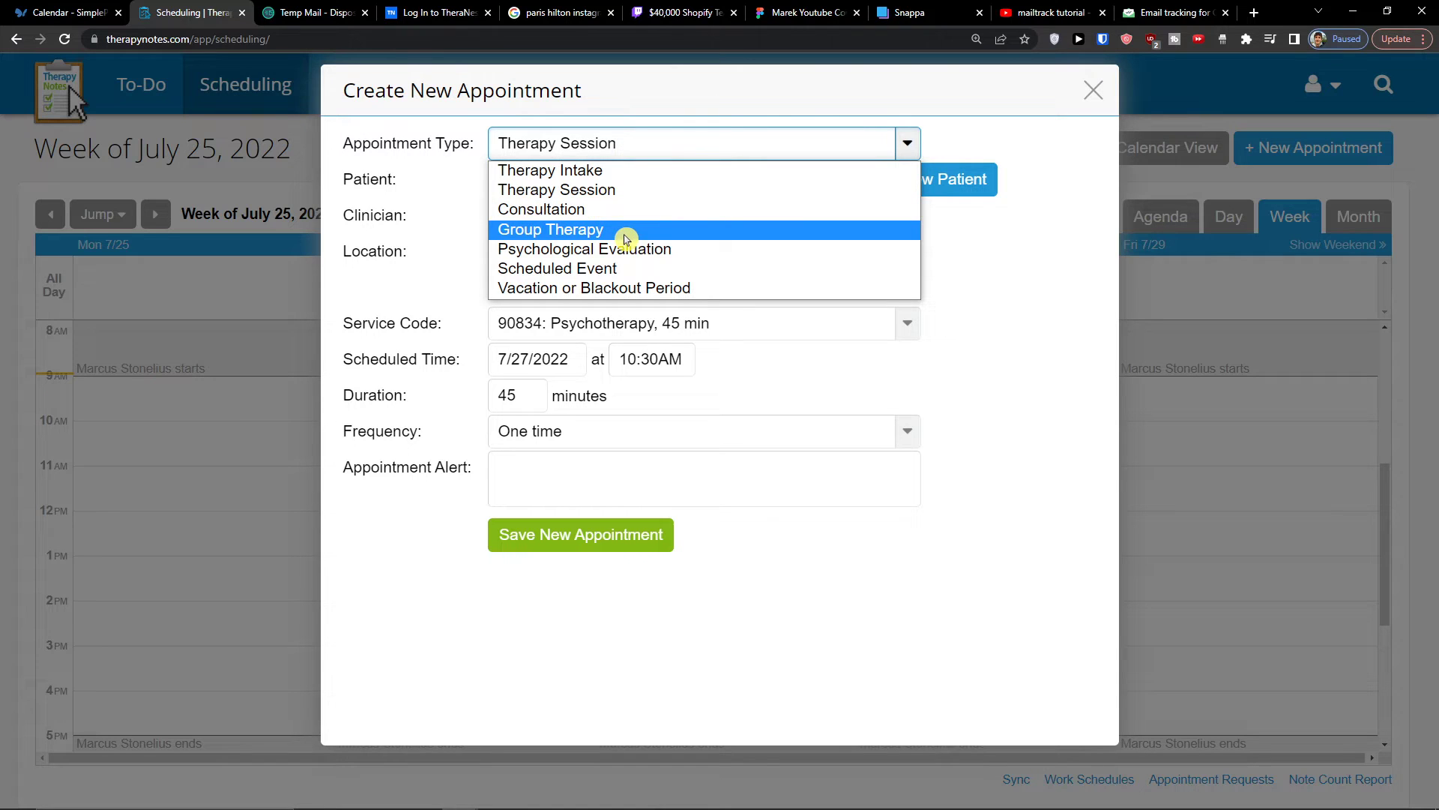
{"action": "left_click", "coordinate": [628, 209]}
- Create a new patient for the appointment by entering first, last and preferred names, and save the patient
{"action": "left_click", "coordinate": [577, 186]}
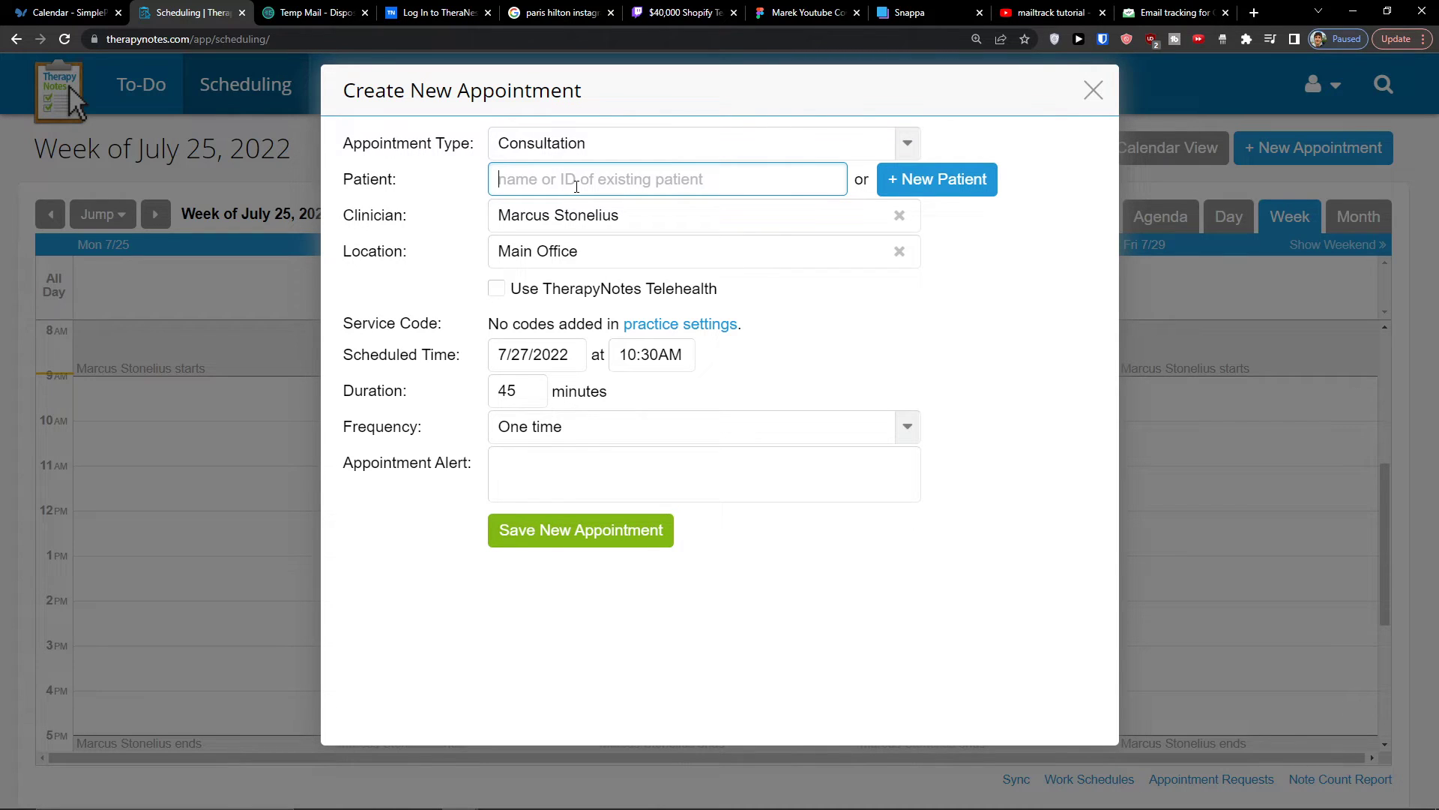
{"action": "left_click", "coordinate": [979, 193]}
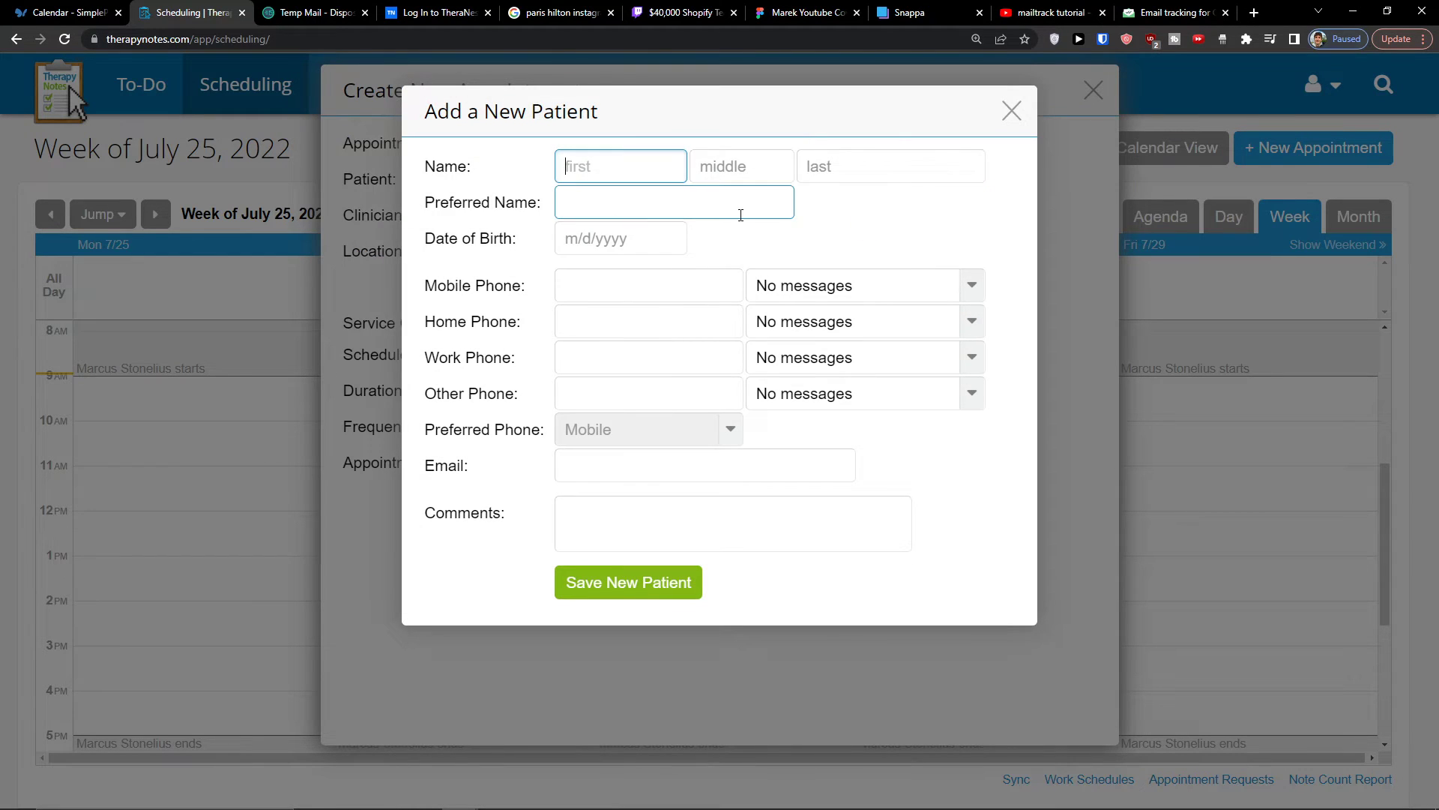
{"action": "type", "text": "Marcus"}
{"action": "key", "text": "Tab"}
{"action": "key", "text": "Tab"}
{"action": "type", "text": "Client"}
{"action": "key", "text": "Tab"}
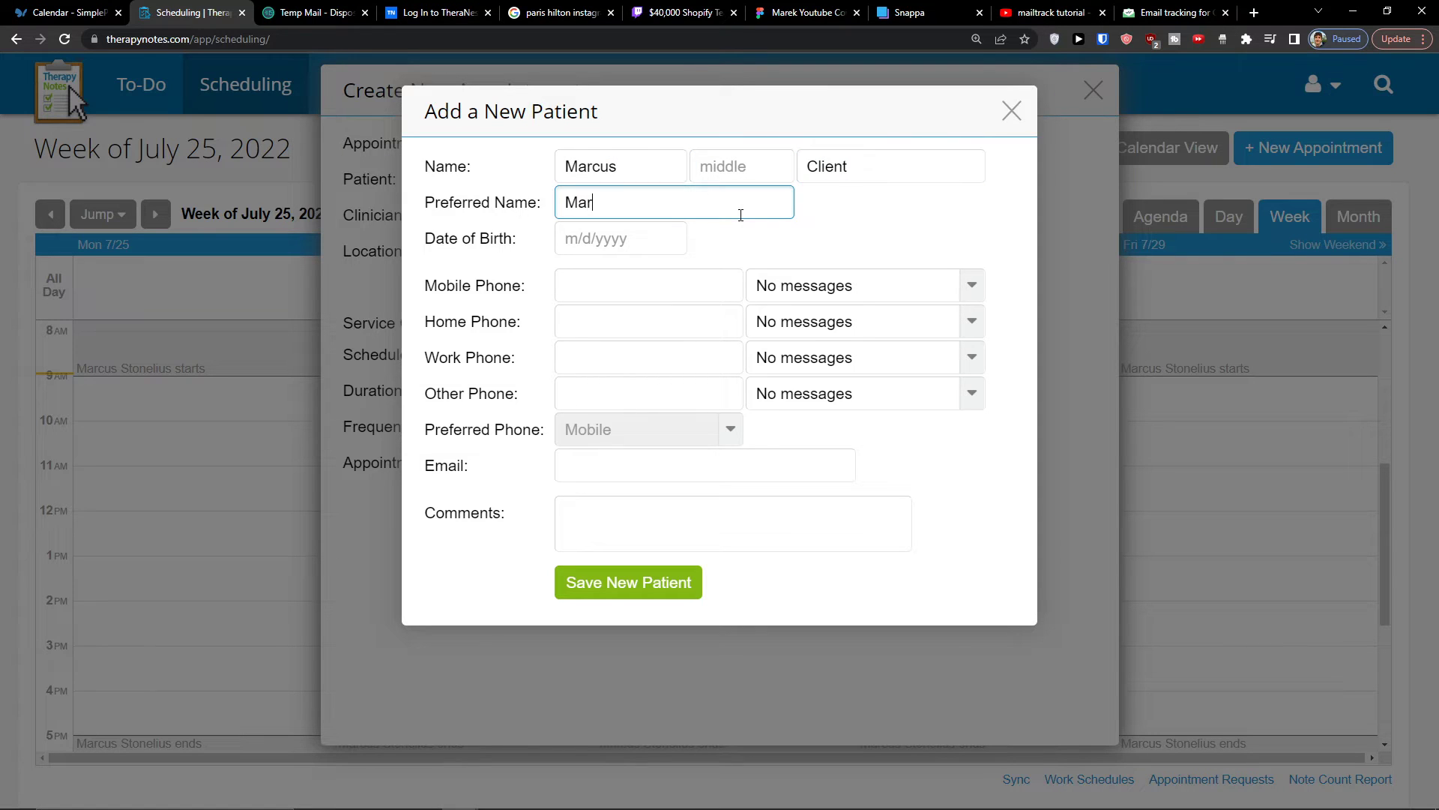
{"action": "key", "text": "Tab"}
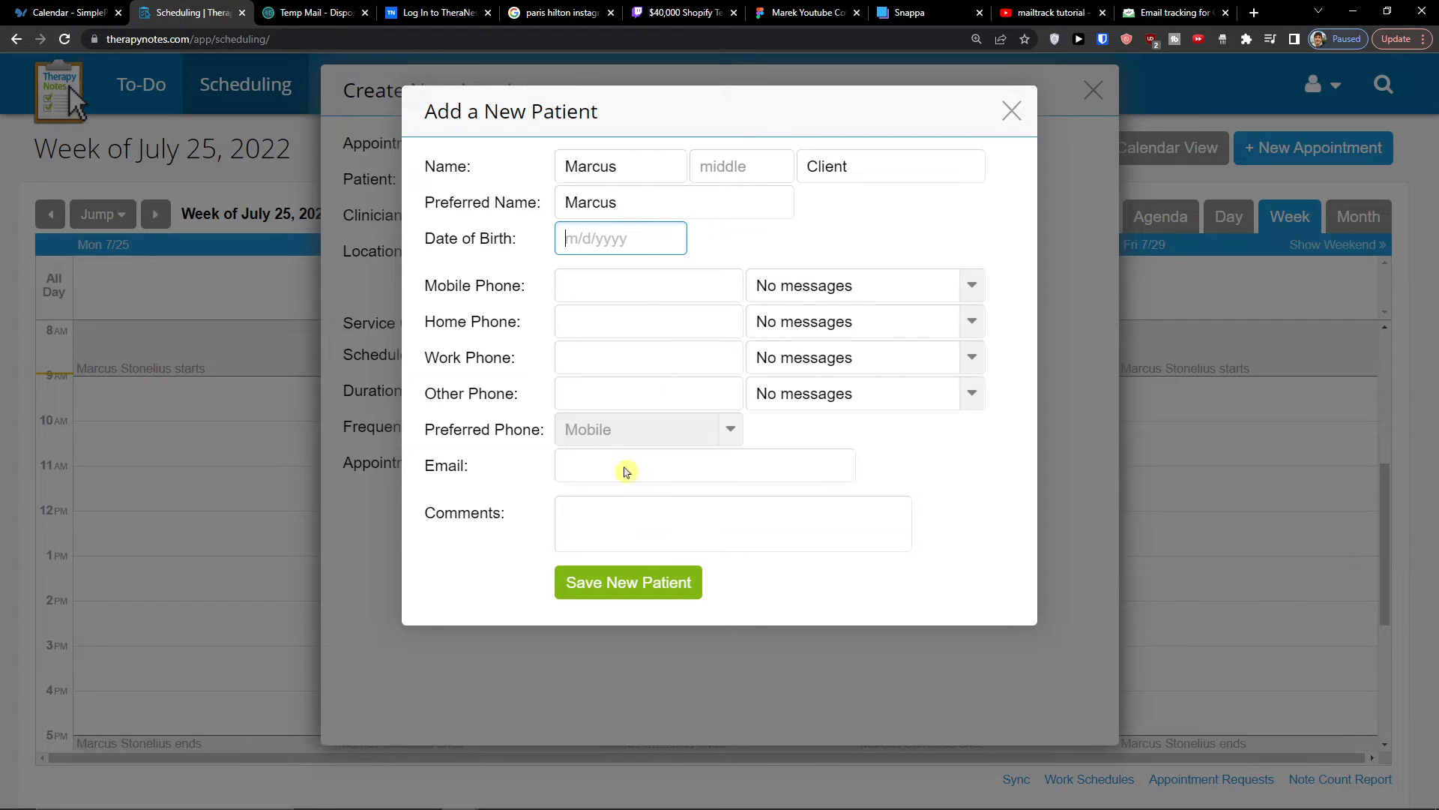
{"action": "left_click", "coordinate": [650, 578]}
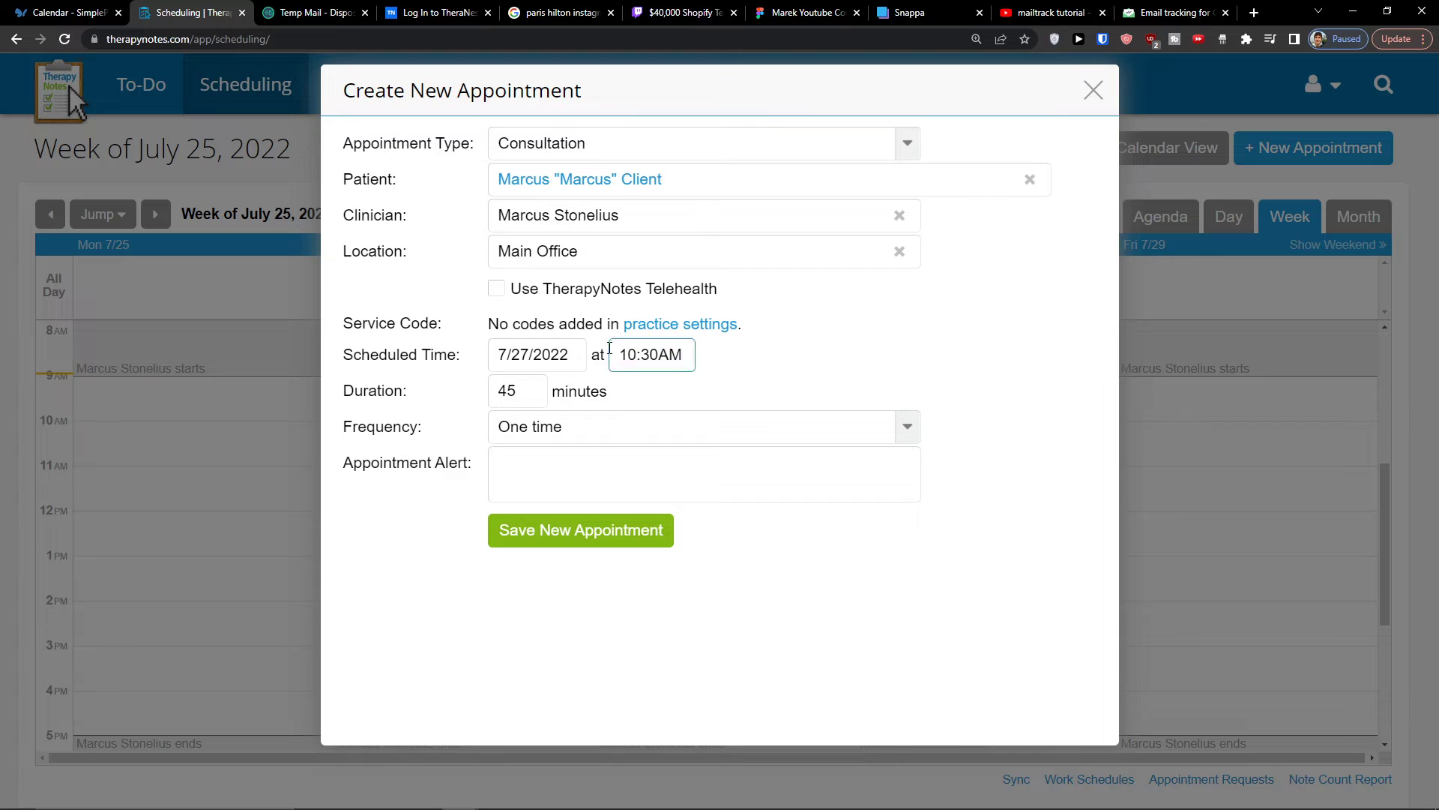
- Keep the consultation's frequency at One time and save the appointment, accepting that it is dated in the past
{"action": "left_click", "coordinate": [549, 426]}
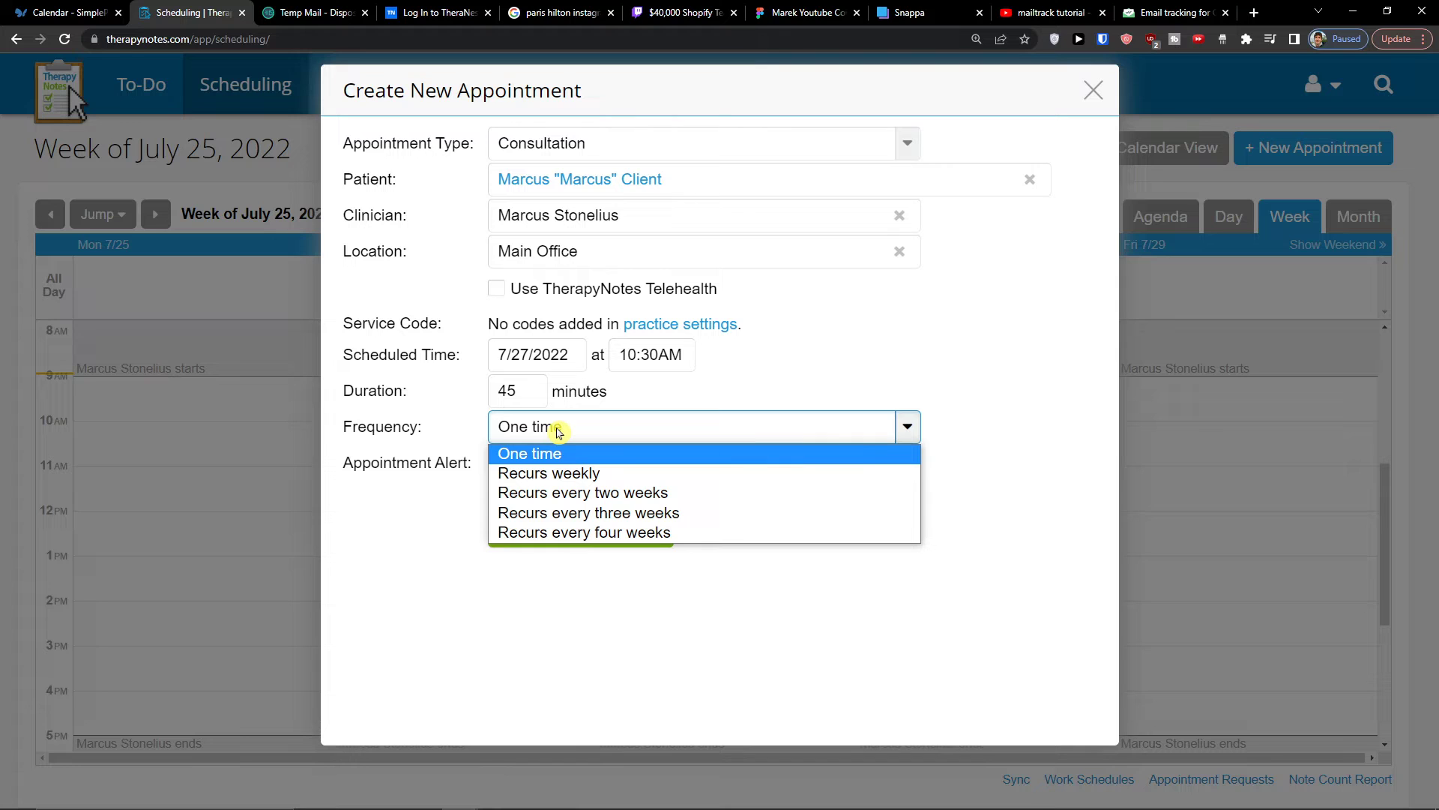
{"action": "left_click", "coordinate": [559, 433]}
{"action": "left_click", "coordinate": [627, 540]}
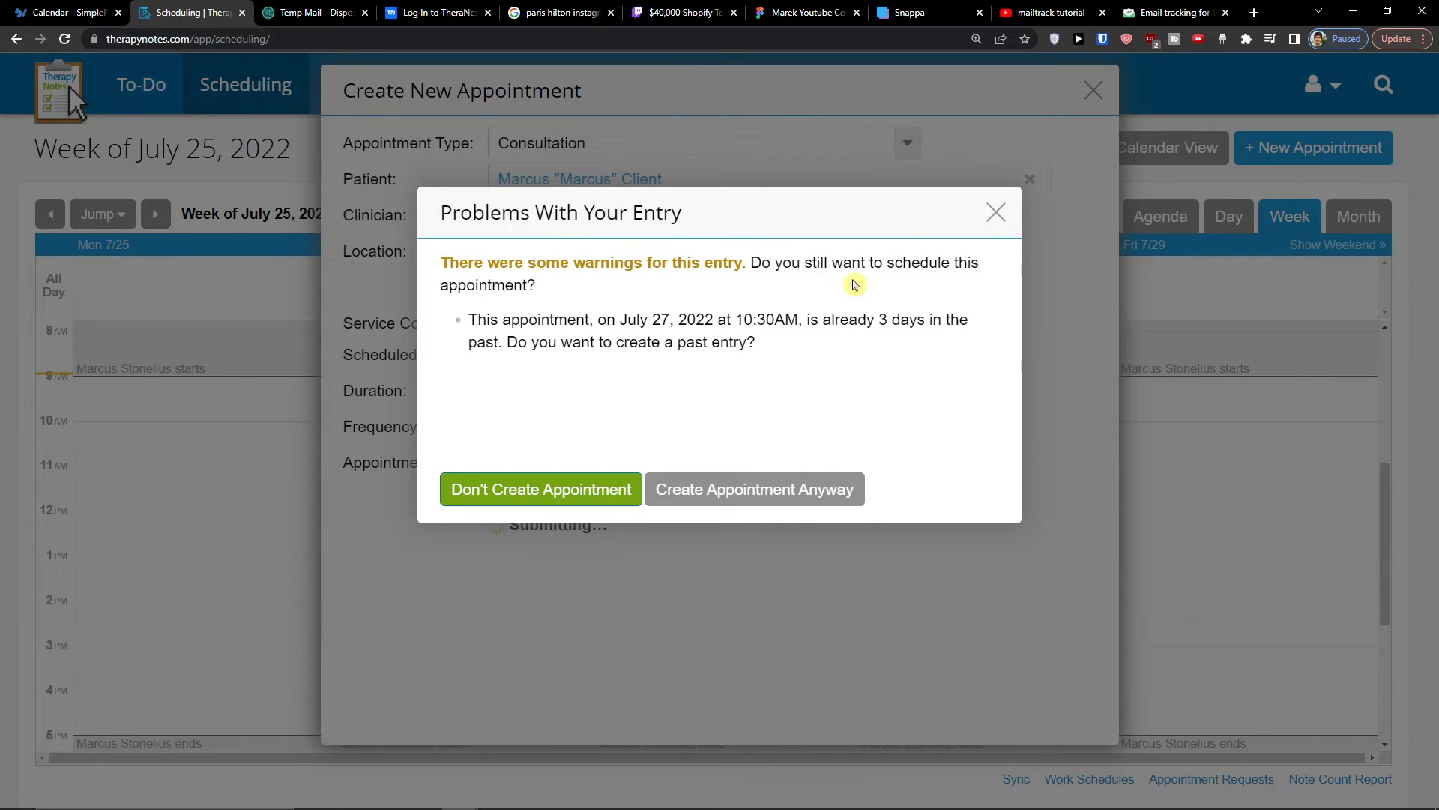
{"action": "left_click", "coordinate": [700, 493]}
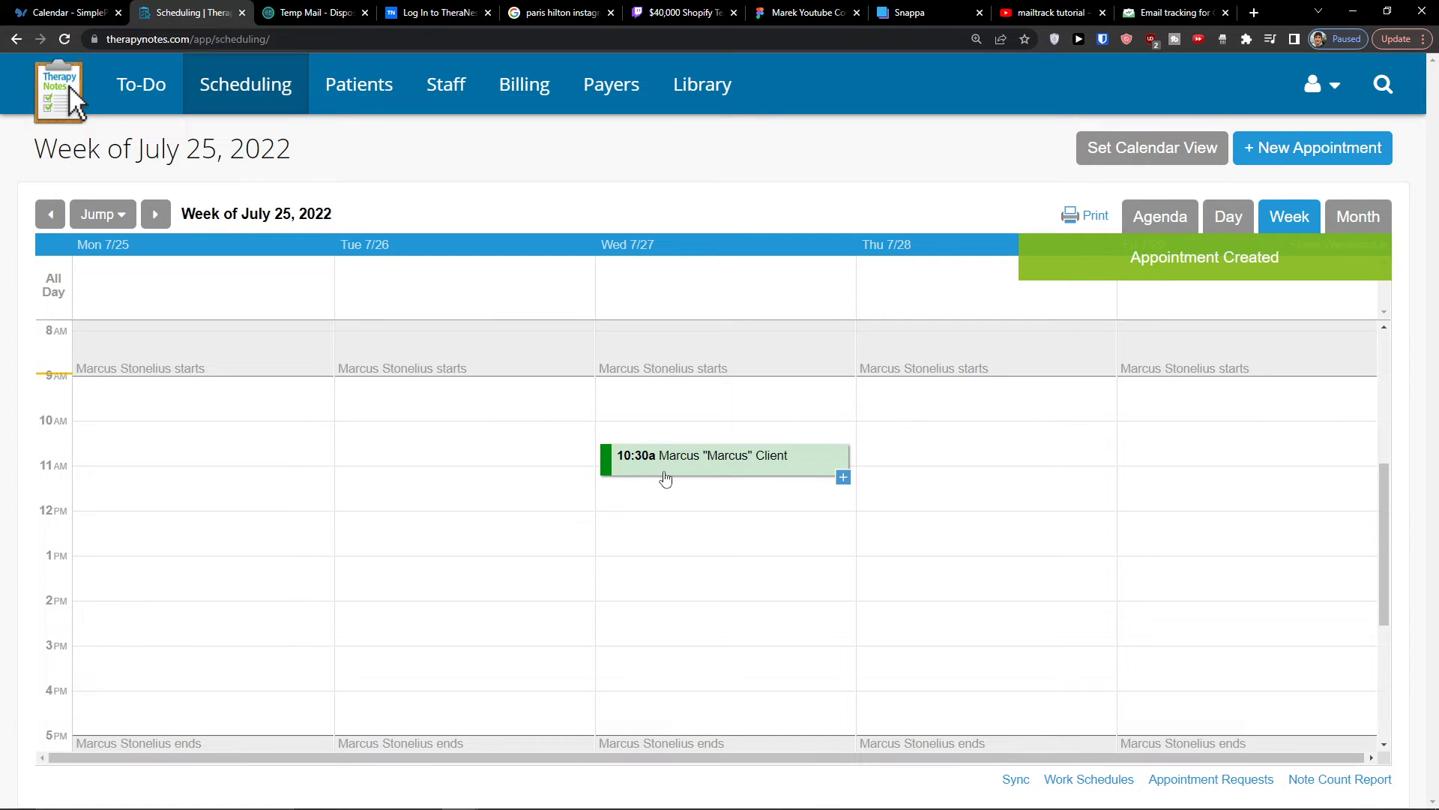
{"action": "mouse_move", "coordinate": [661, 476]}
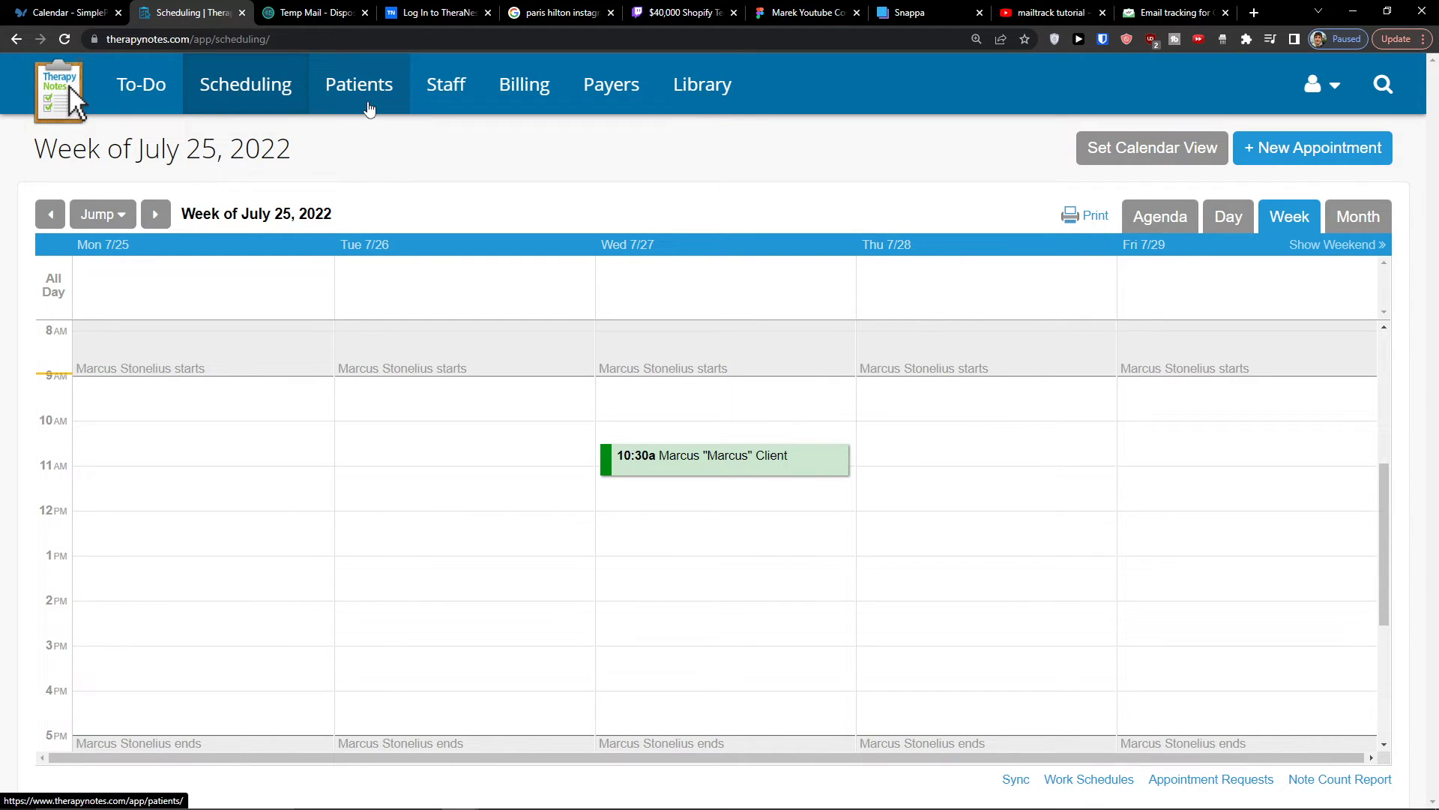
- Open a blank new patient form from the patient list, examine its information, contact and clinician fields, and cancel it
{"action": "left_click", "coordinate": [371, 88]}
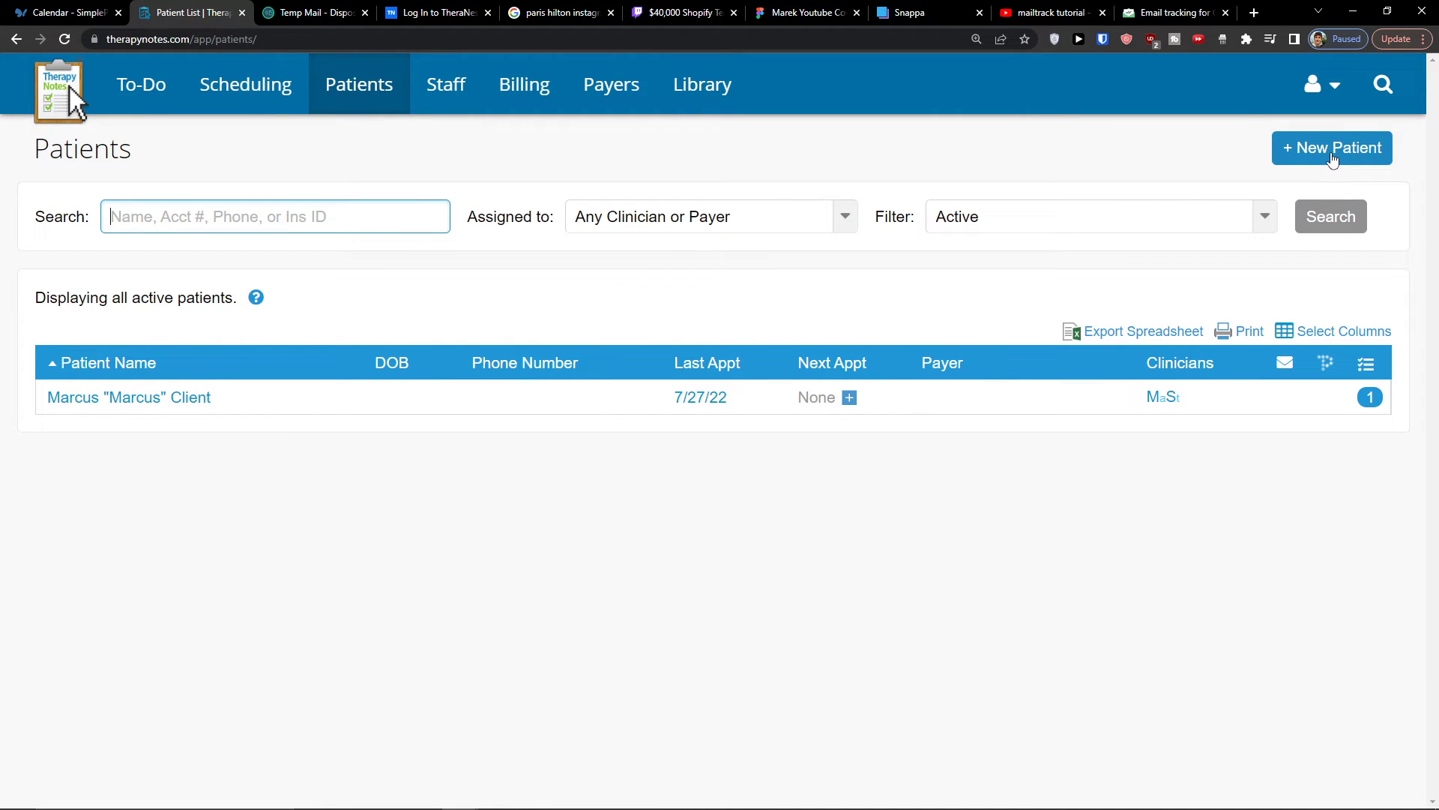
{"action": "left_click", "coordinate": [1318, 152]}
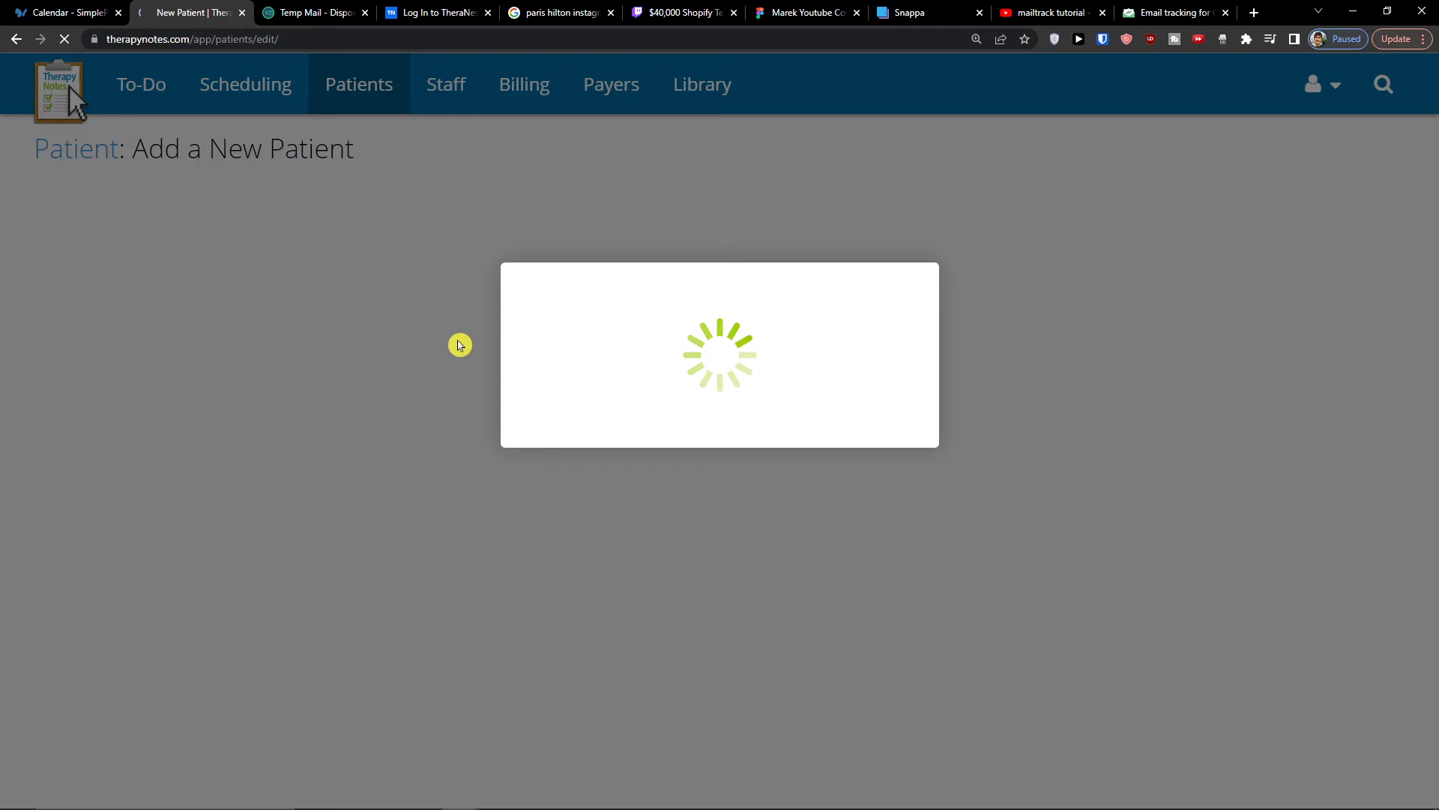
{"action": "scroll", "coordinate": [503, 343], "scroll_direction": "down", "scroll_amount": 4}
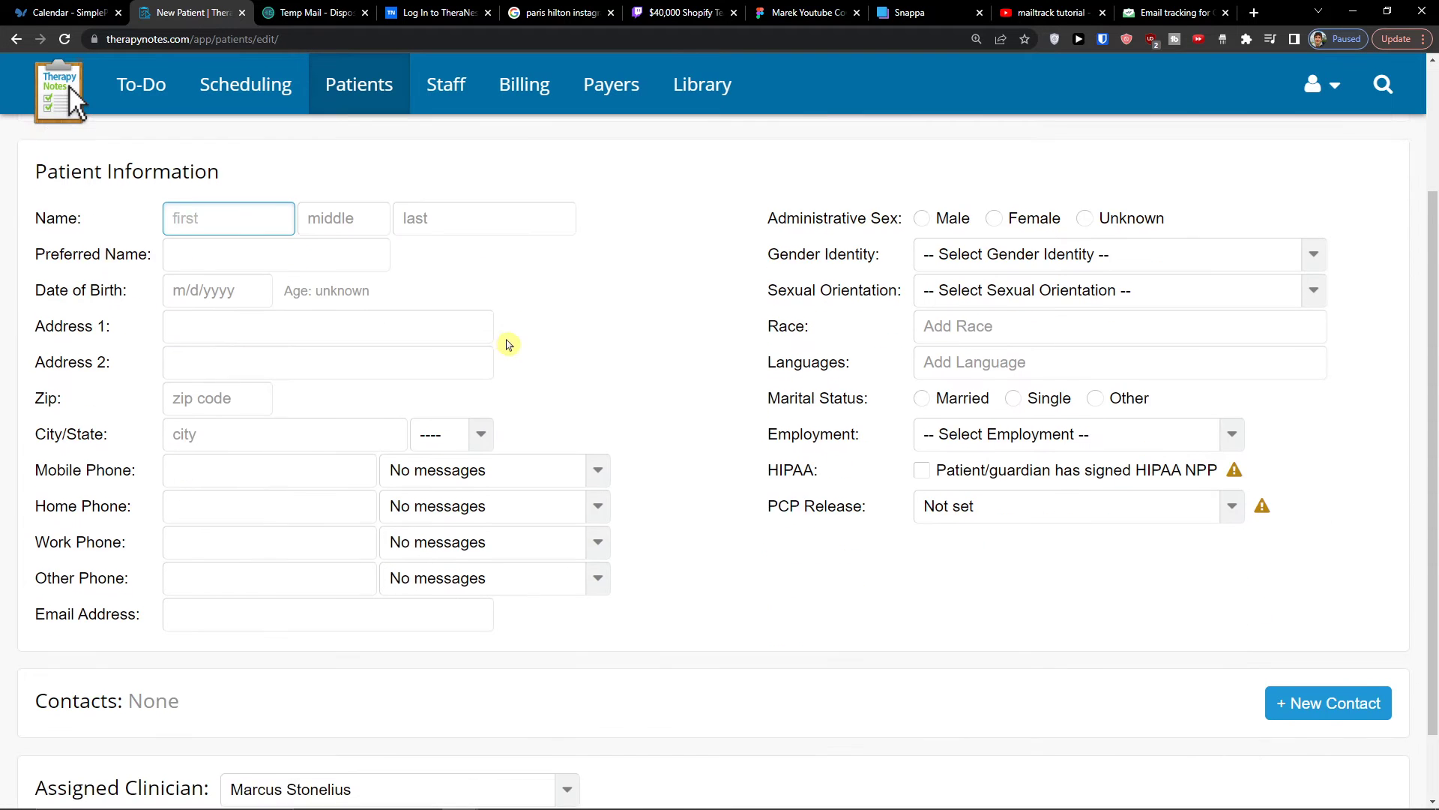
{"action": "scroll", "coordinate": [503, 344], "scroll_direction": "up", "scroll_amount": 4}
{"action": "scroll", "coordinate": [507, 344], "scroll_direction": "down", "scroll_amount": 3}
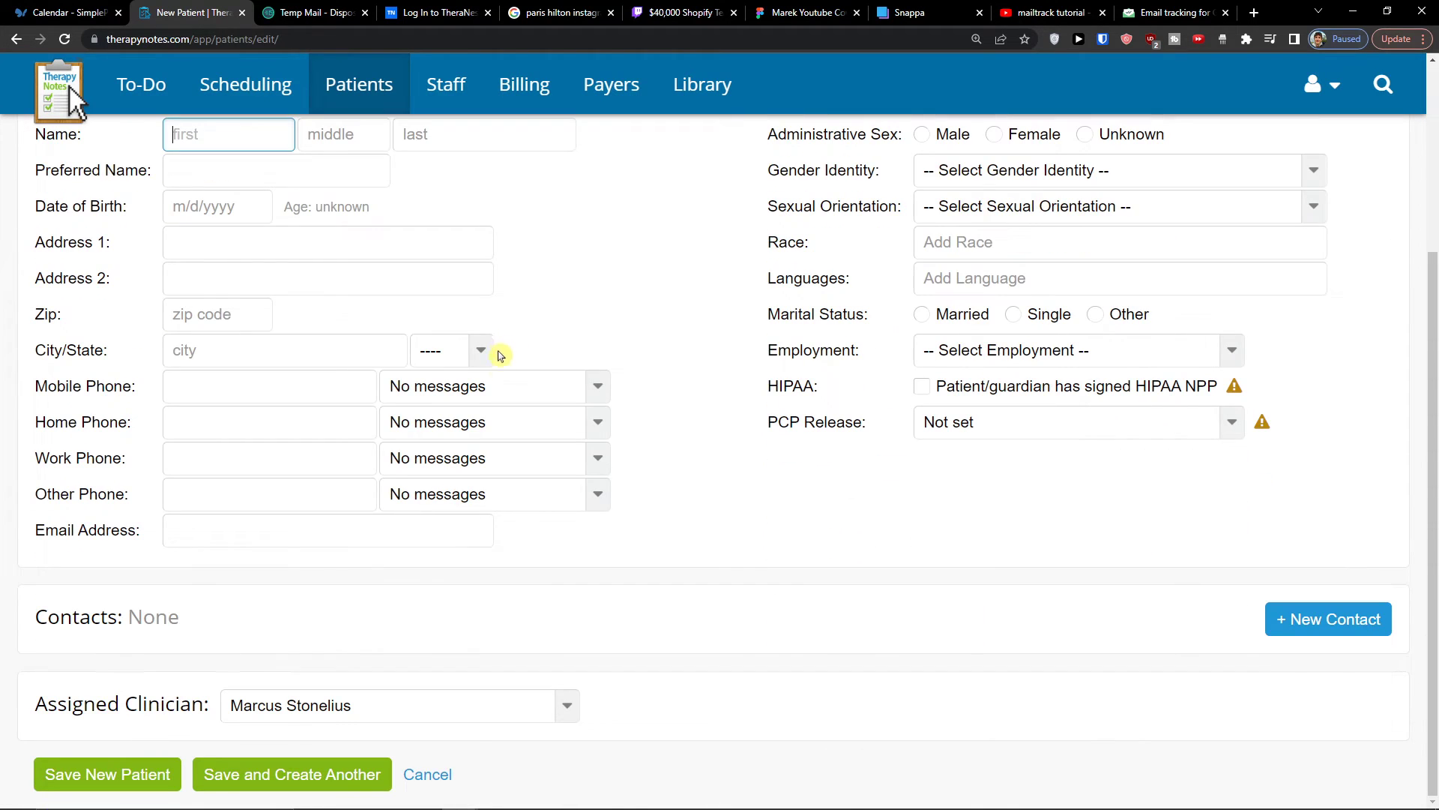
{"action": "scroll", "coordinate": [440, 782], "scroll_direction": "up", "scroll_amount": 4}
{"action": "scroll", "coordinate": [437, 784], "scroll_direction": "down", "scroll_amount": 4}
{"action": "scroll", "coordinate": [469, 626], "scroll_direction": "up", "scroll_amount": 4}
{"action": "scroll", "coordinate": [465, 631], "scroll_direction": "down", "scroll_amount": 4}
{"action": "scroll", "coordinate": [755, 409], "scroll_direction": "up", "scroll_amount": 3}
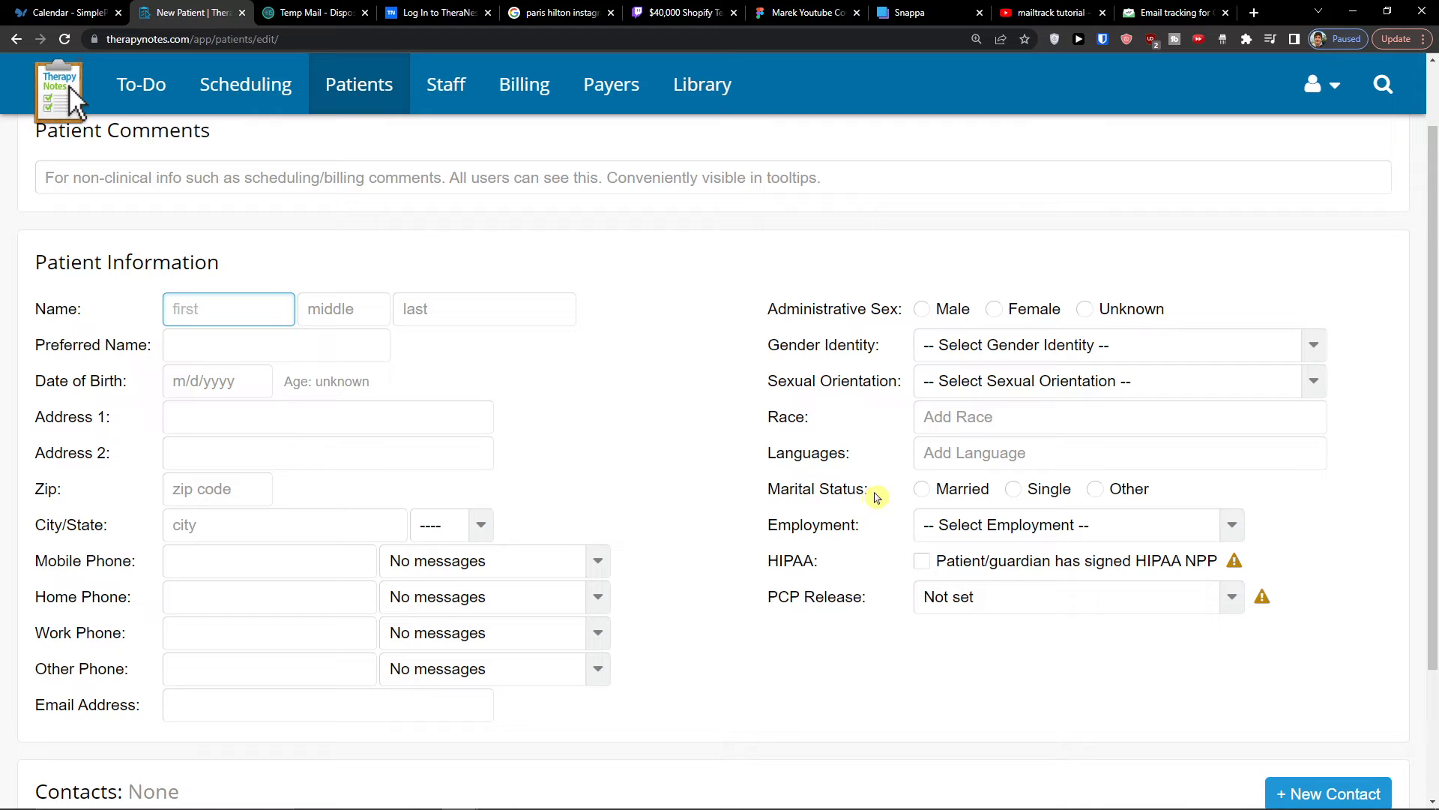
{"action": "scroll", "coordinate": [815, 560], "scroll_direction": "down", "scroll_amount": 3}
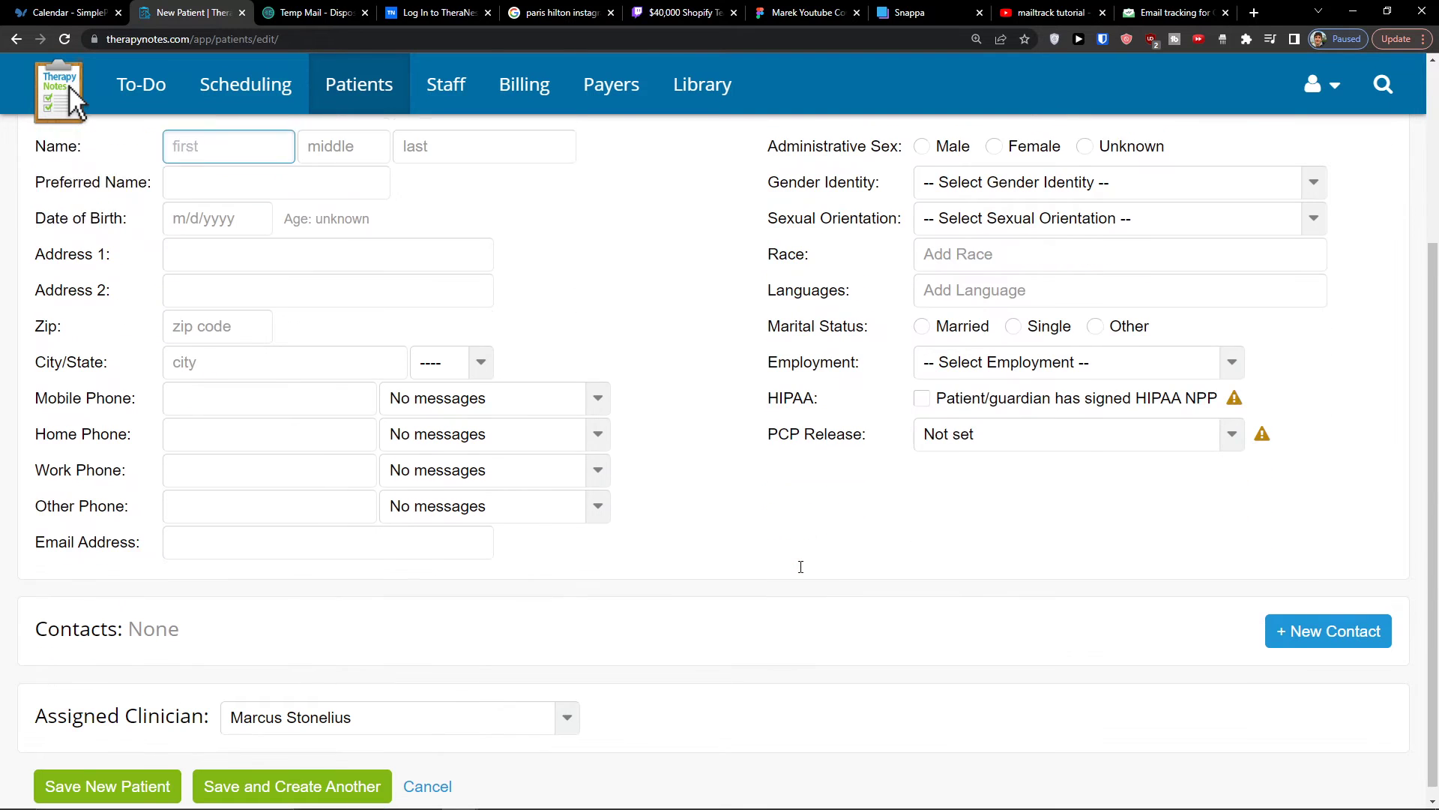
{"action": "left_click", "coordinate": [426, 783]}
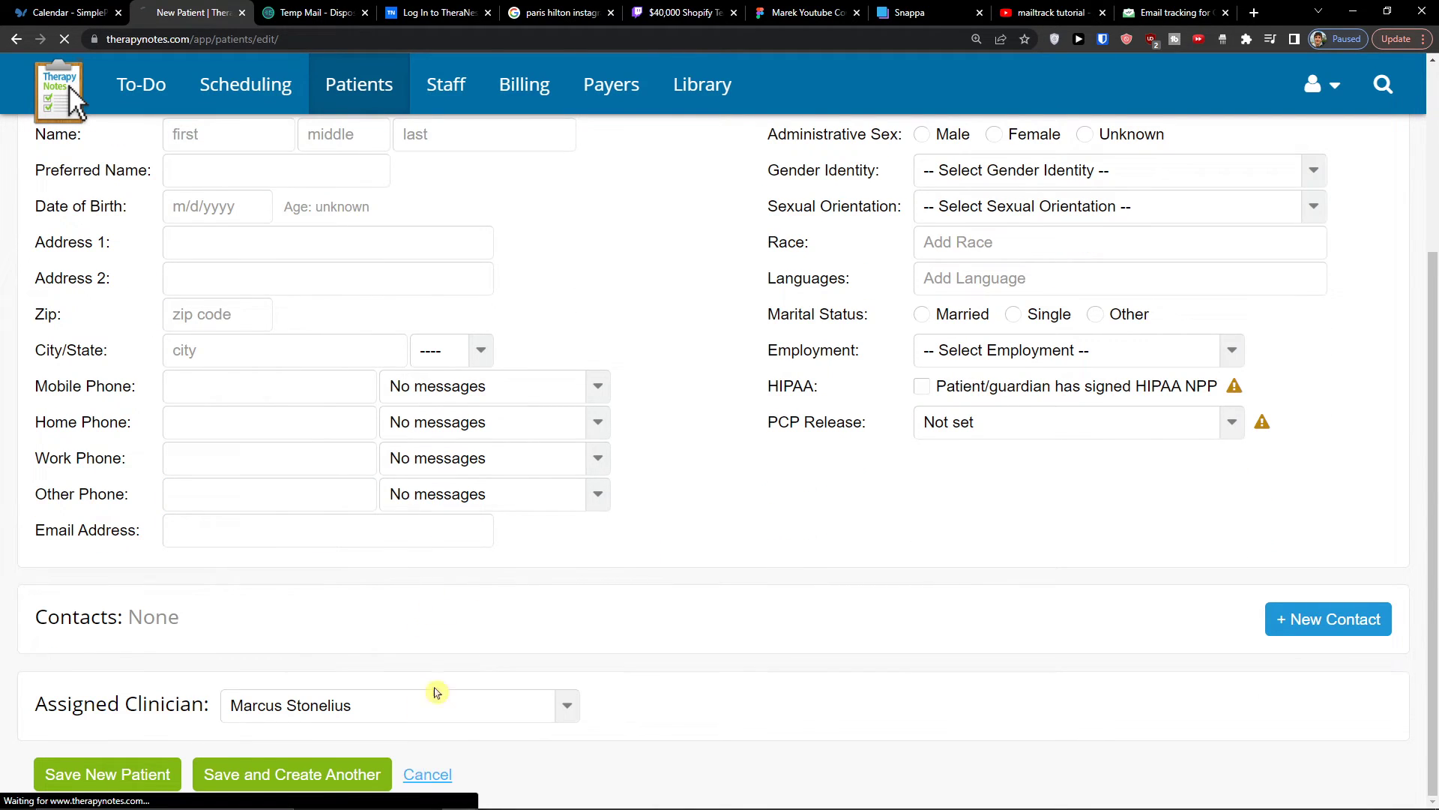
- Open the practice-wide billing settings from the full to-do list and review the billing feature and paper claim options
{"action": "left_click", "coordinate": [126, 90]}
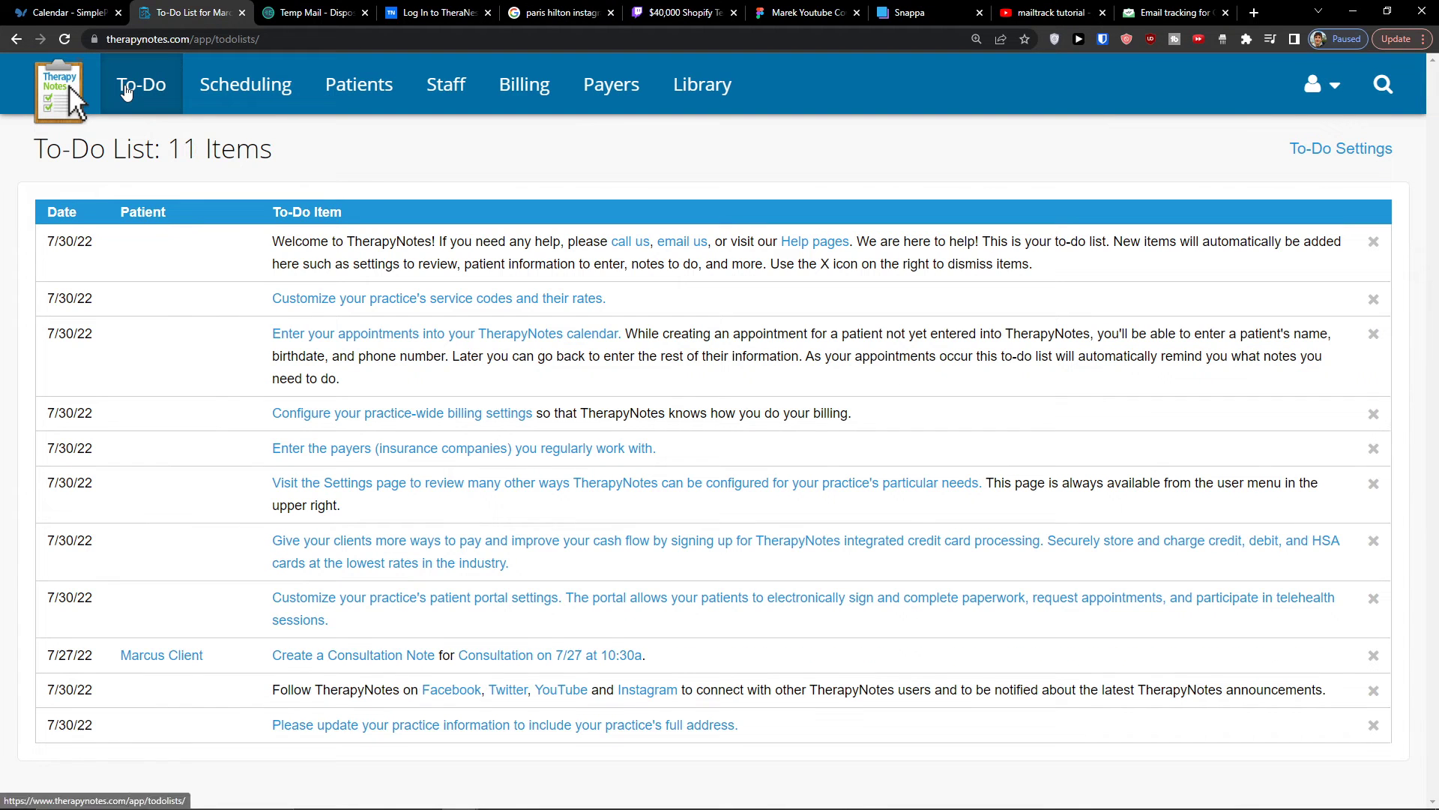
{"action": "left_click_drag", "start_coordinate": [252, 345], "coordinate": [363, 357]}
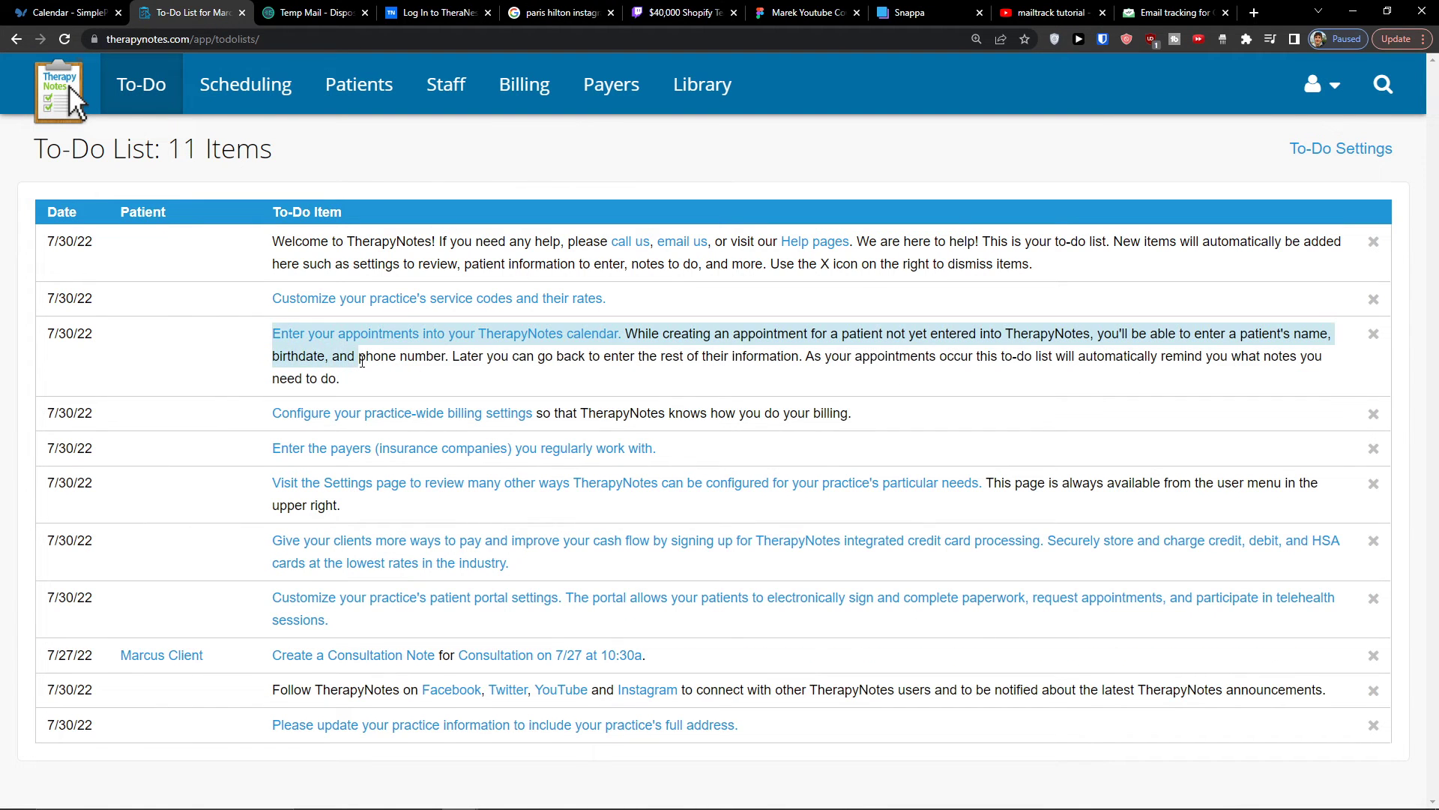
{"action": "left_click", "coordinate": [363, 356]}
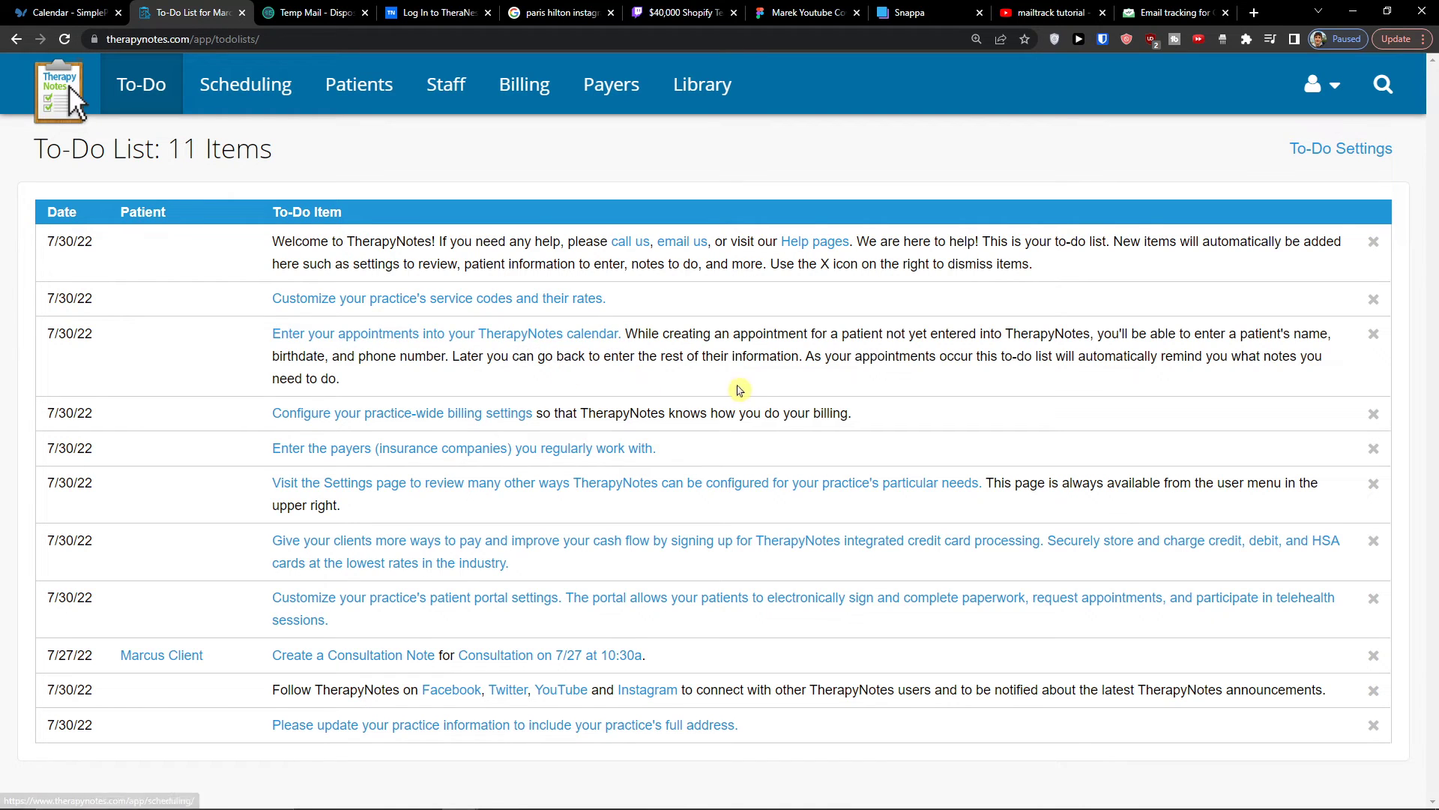
{"action": "left_click", "coordinate": [363, 420]}
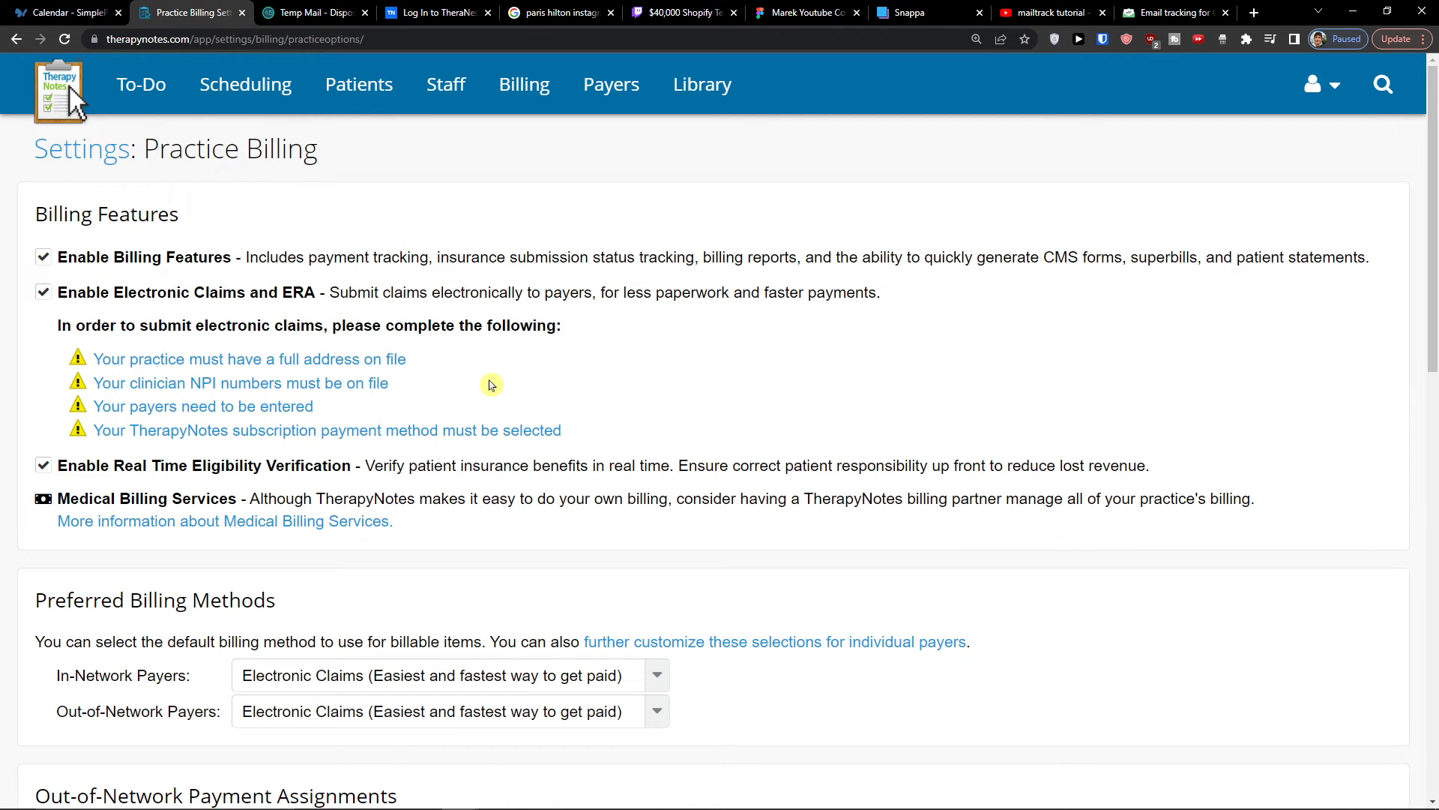
{"action": "scroll", "coordinate": [491, 385], "scroll_direction": "down", "scroll_amount": 5}
{"action": "scroll", "coordinate": [794, 605], "scroll_direction": "up", "scroll_amount": 6}
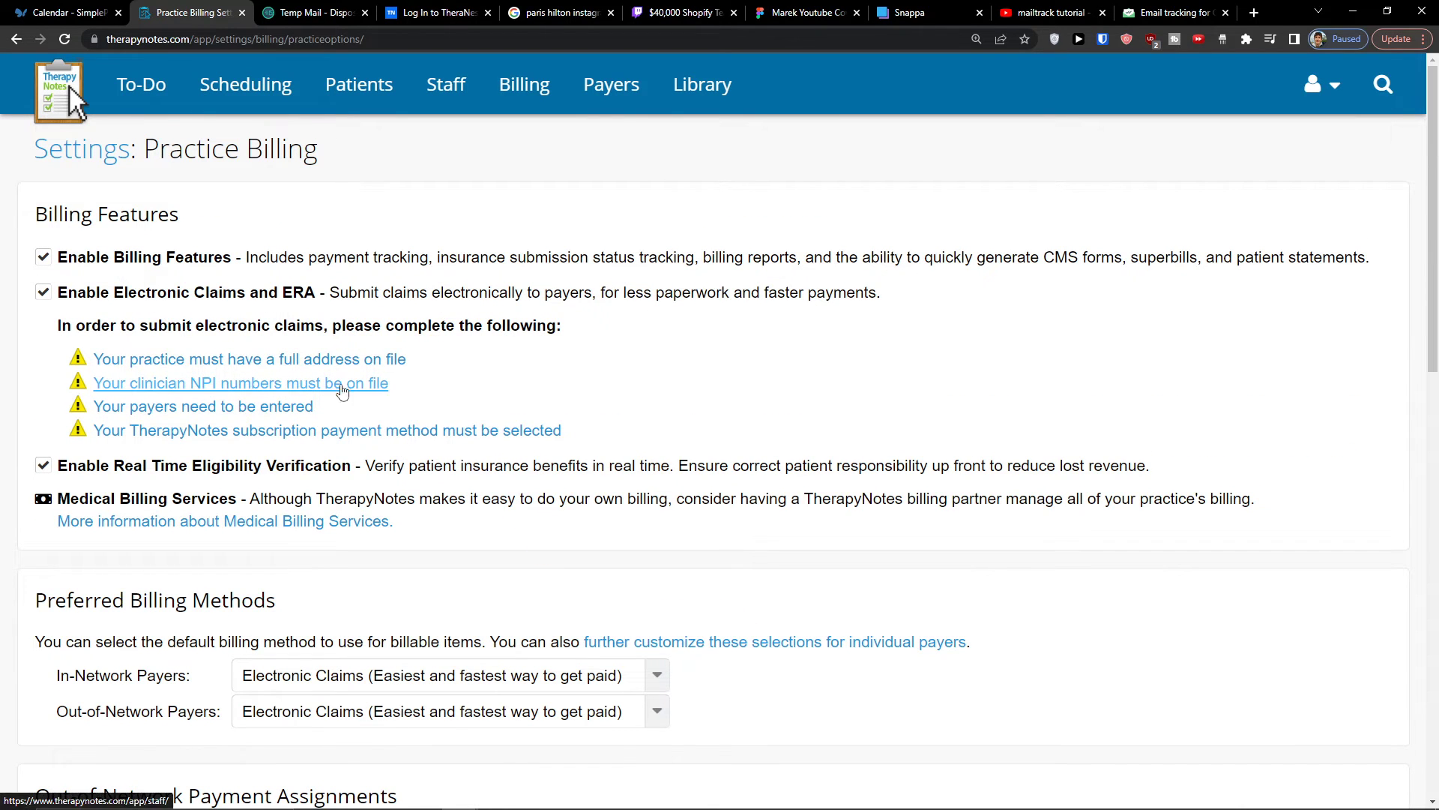
{"action": "scroll", "coordinate": [420, 409], "scroll_direction": "down", "scroll_amount": 15}
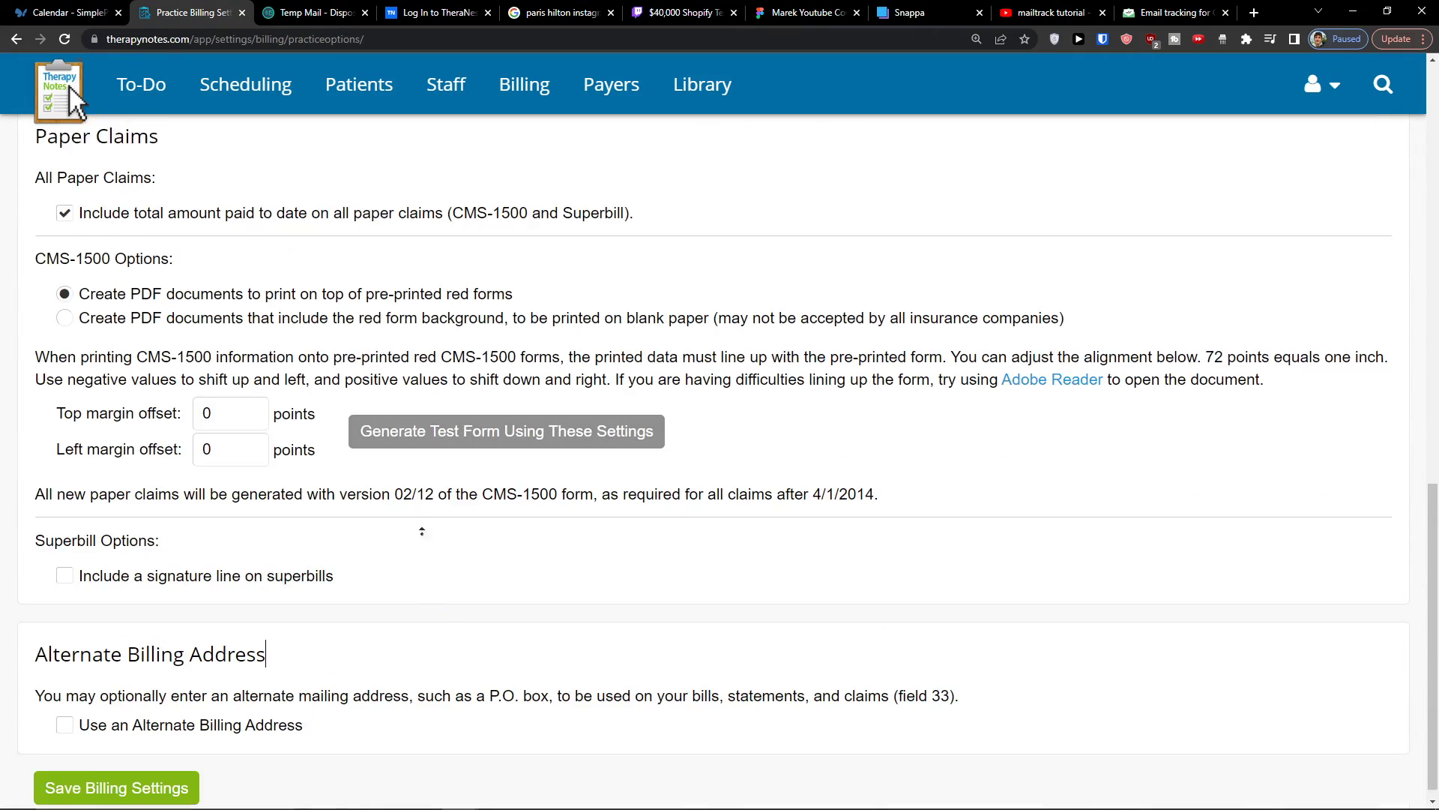
{"action": "scroll", "coordinate": [427, 600], "scroll_direction": "up", "scroll_amount": 15}
- Return to the home page and open the Settings page from its to-do item in a new browser tab
{"action": "left_click", "coordinate": [64, 99]}
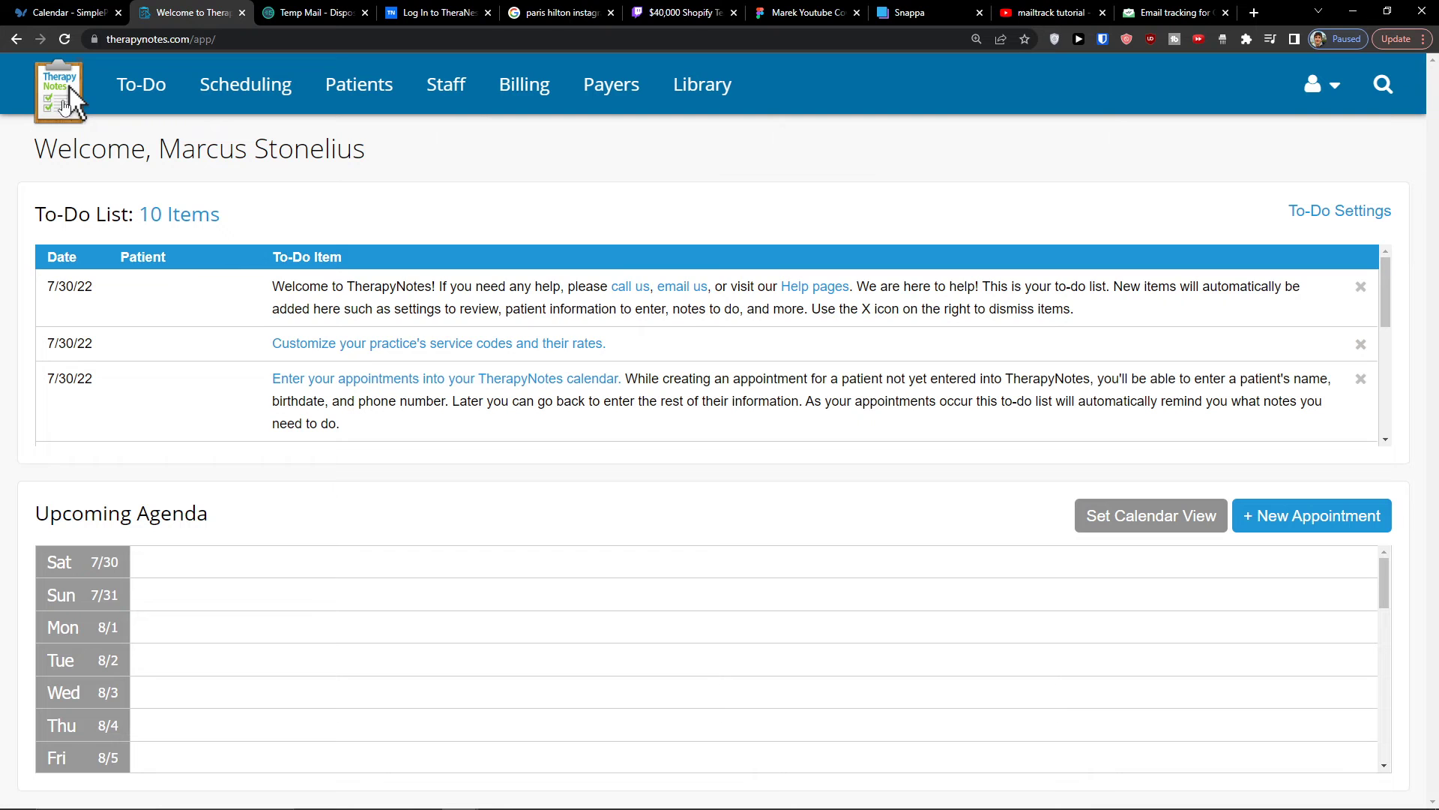
{"action": "scroll", "coordinate": [372, 372], "scroll_direction": "down", "scroll_amount": 3}
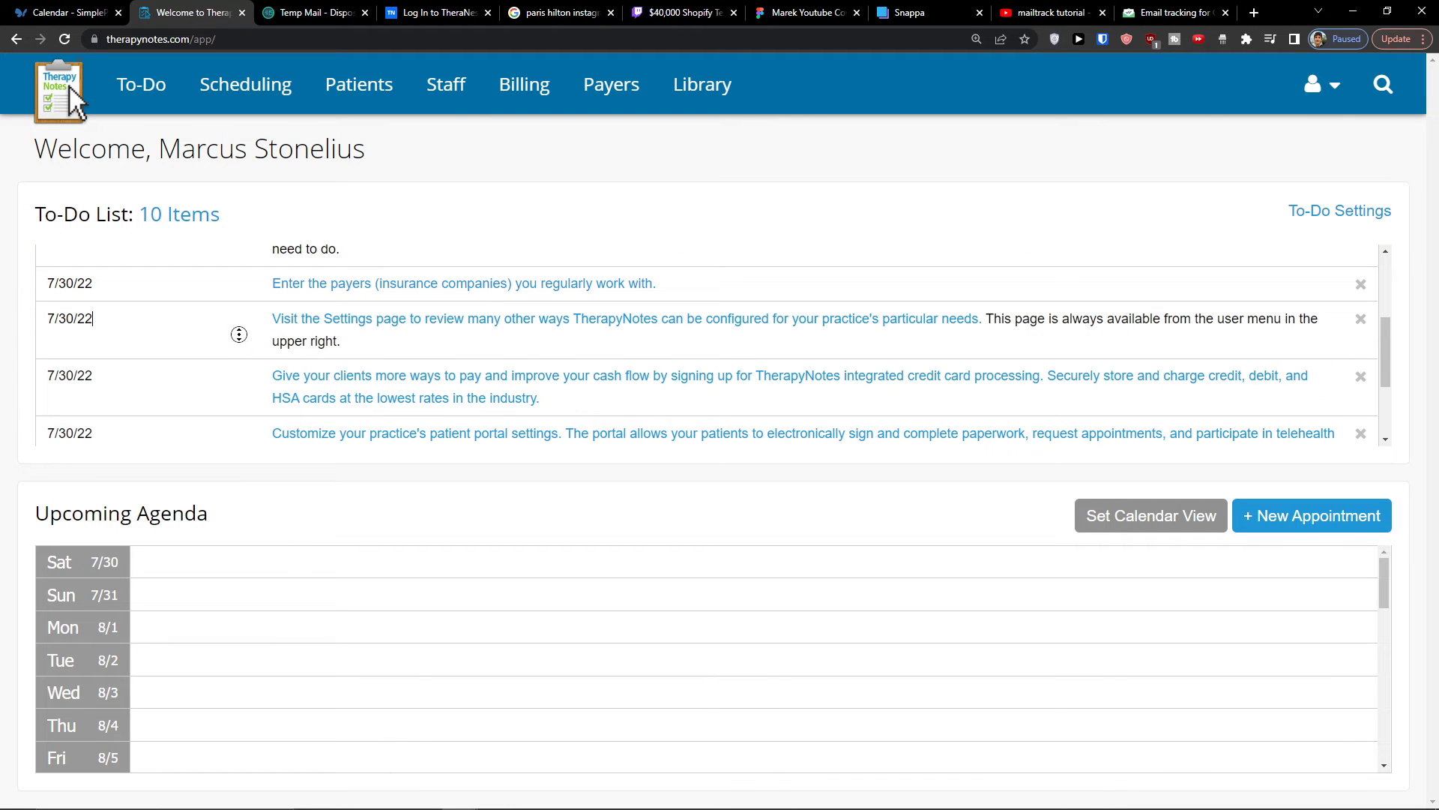
{"action": "scroll", "coordinate": [395, 373], "scroll_direction": "up", "scroll_amount": 5}
{"action": "left_click_drag", "start_coordinate": [1388, 320], "coordinate": [1387, 380]}
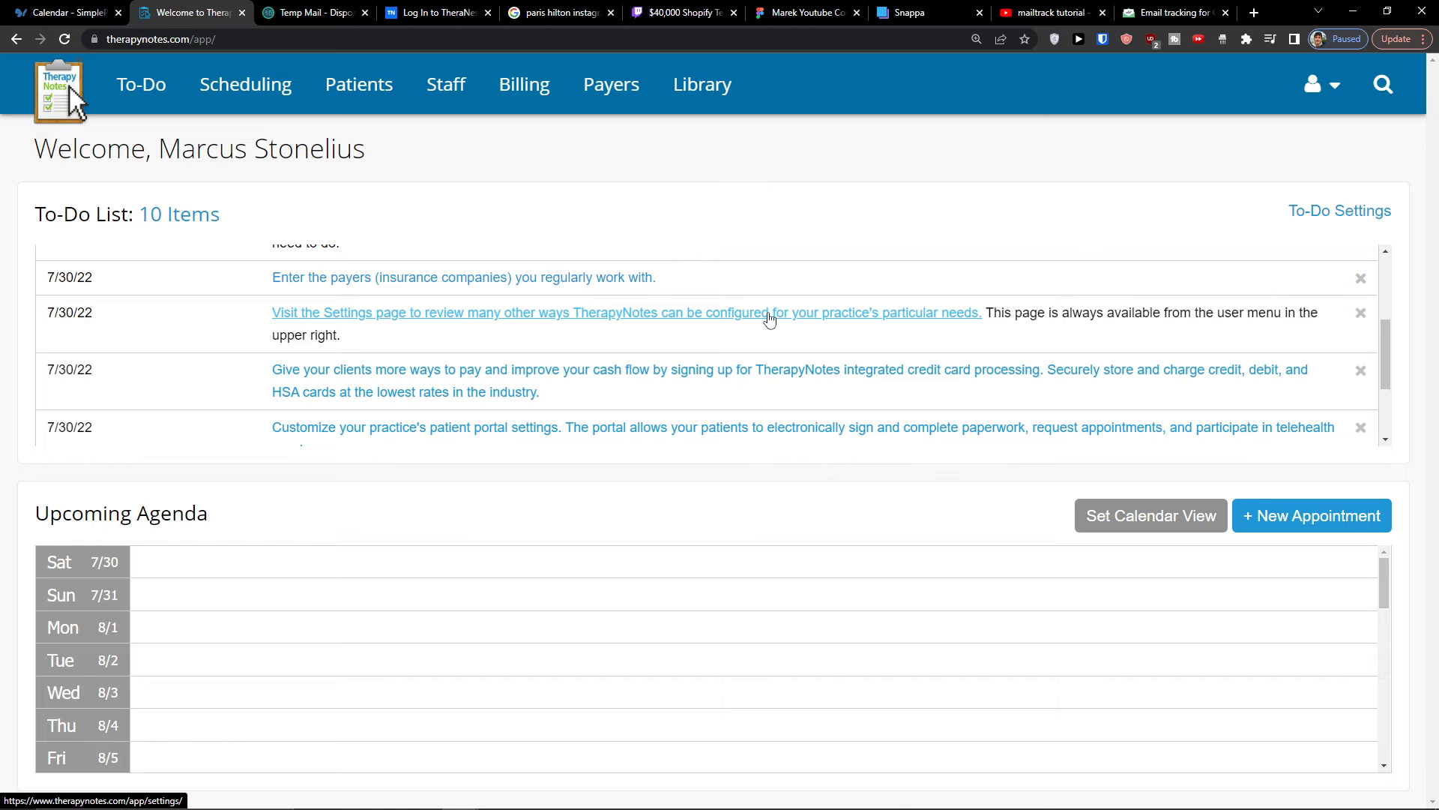
{"action": "middle_click", "coordinate": [874, 320]}
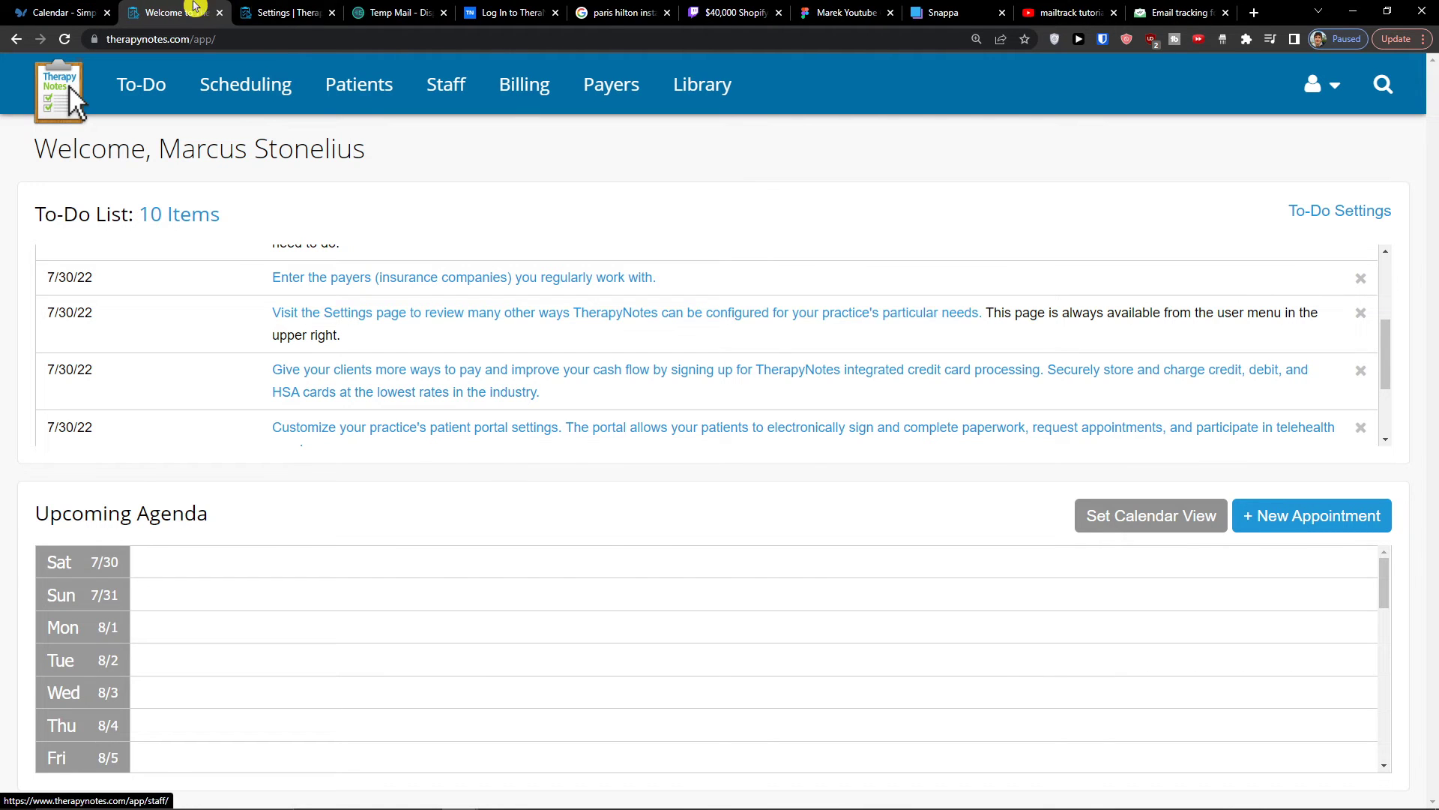
{"action": "left_click", "coordinate": [255, 13]}
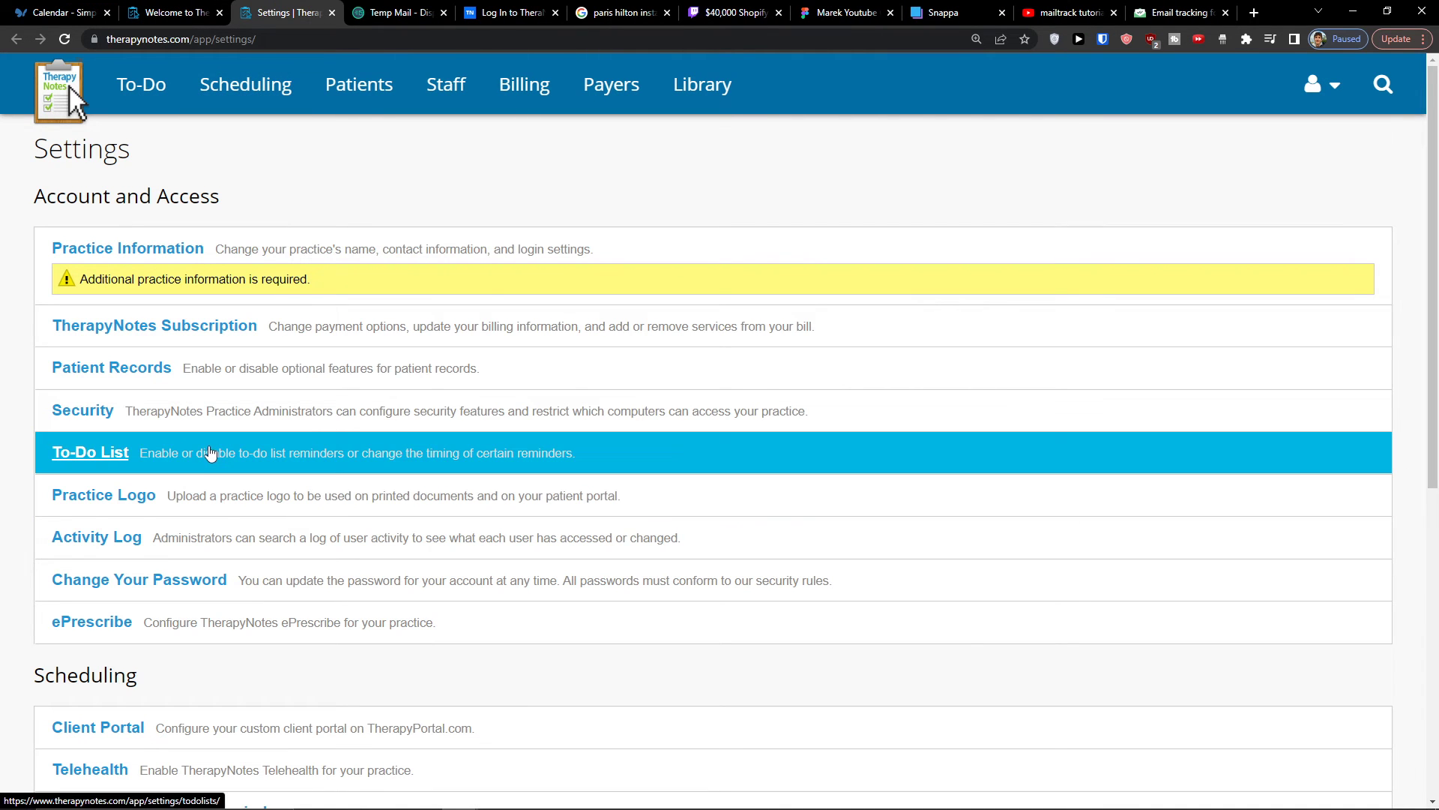
- Look through the account, scheduling, and notes and coding settings, and open the Patient Billing settings
{"action": "scroll", "coordinate": [206, 456], "scroll_direction": "down", "scroll_amount": 2}
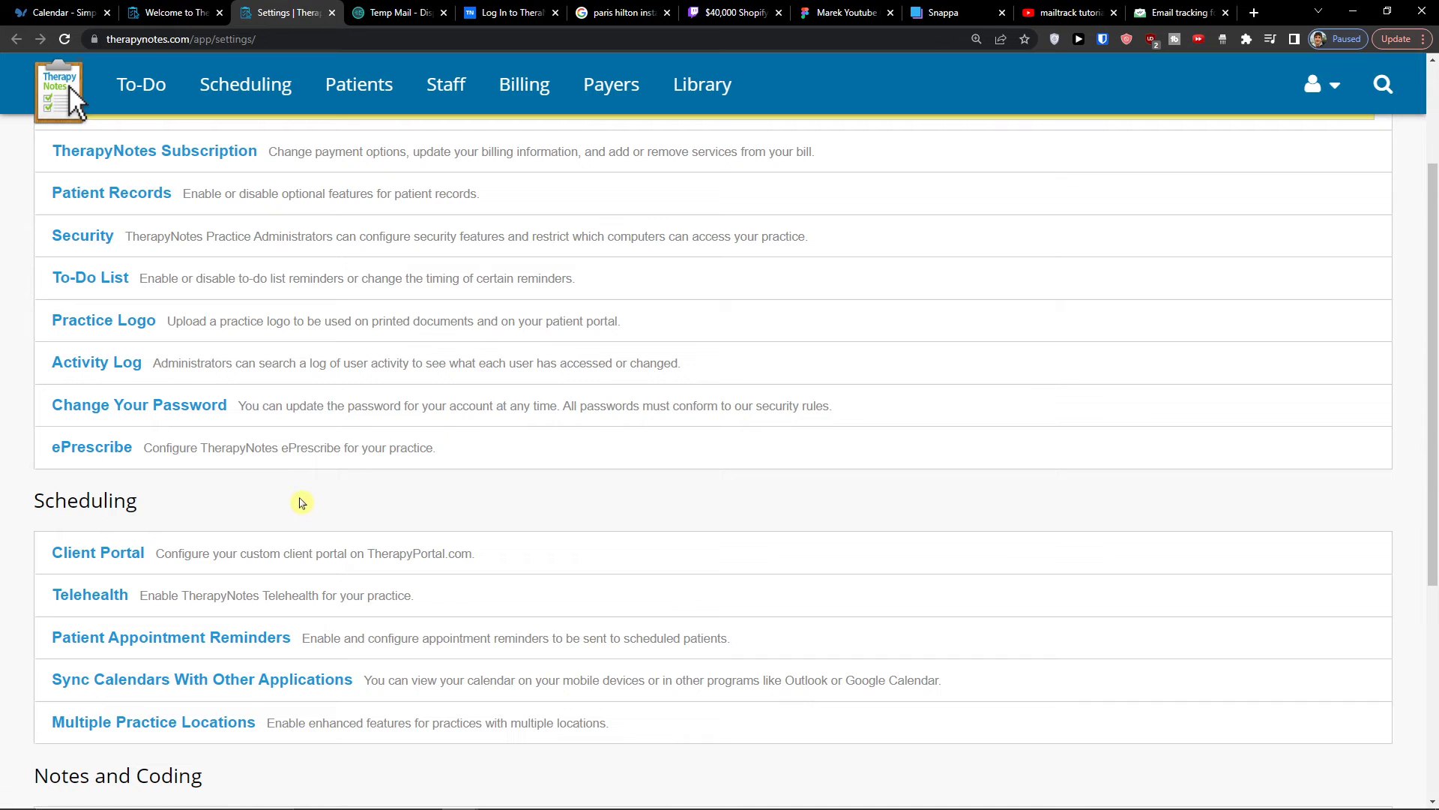
{"action": "scroll", "coordinate": [329, 509], "scroll_direction": "down", "scroll_amount": 4}
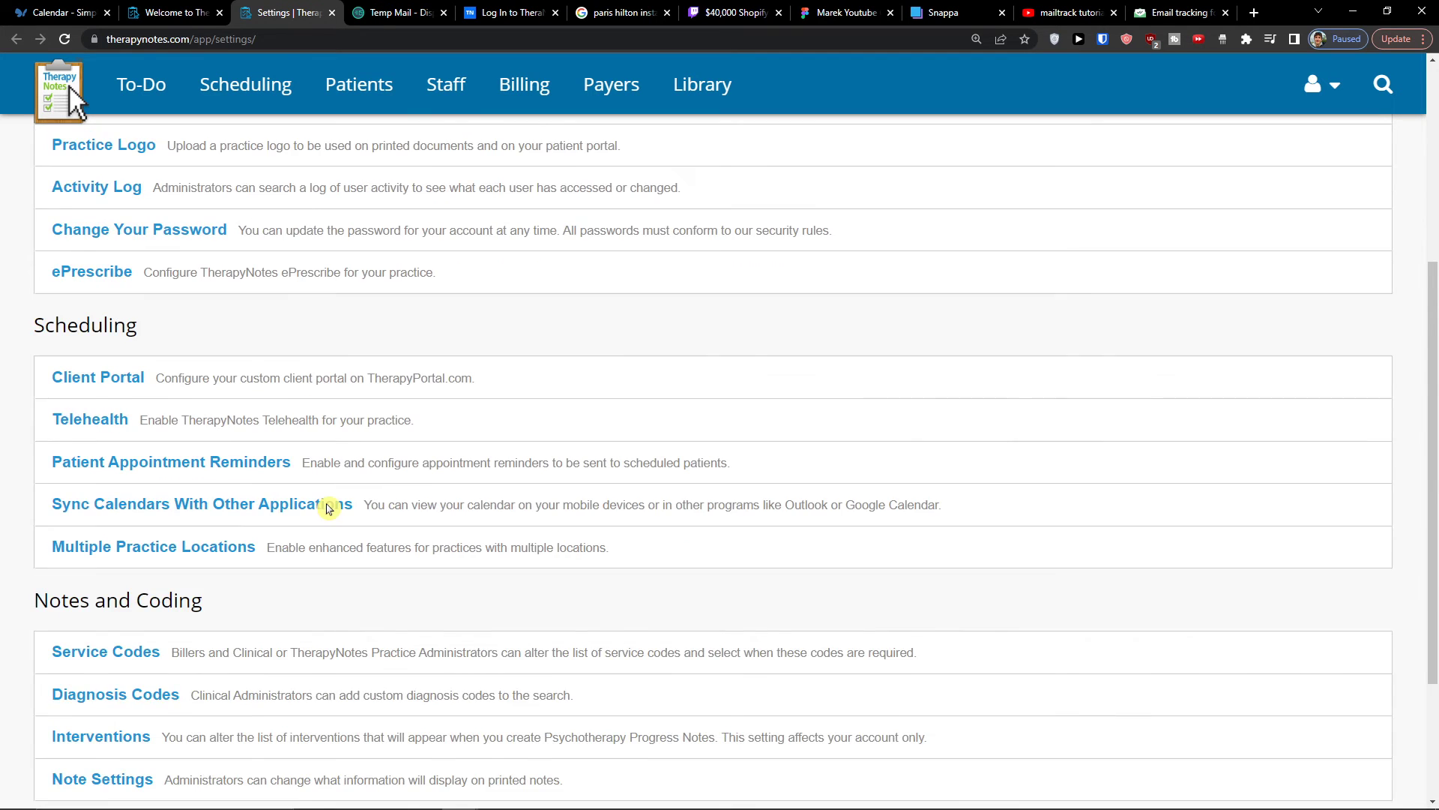
{"action": "scroll", "coordinate": [307, 570], "scroll_direction": "down", "scroll_amount": 1}
{"action": "left_click", "coordinate": [281, 728]}
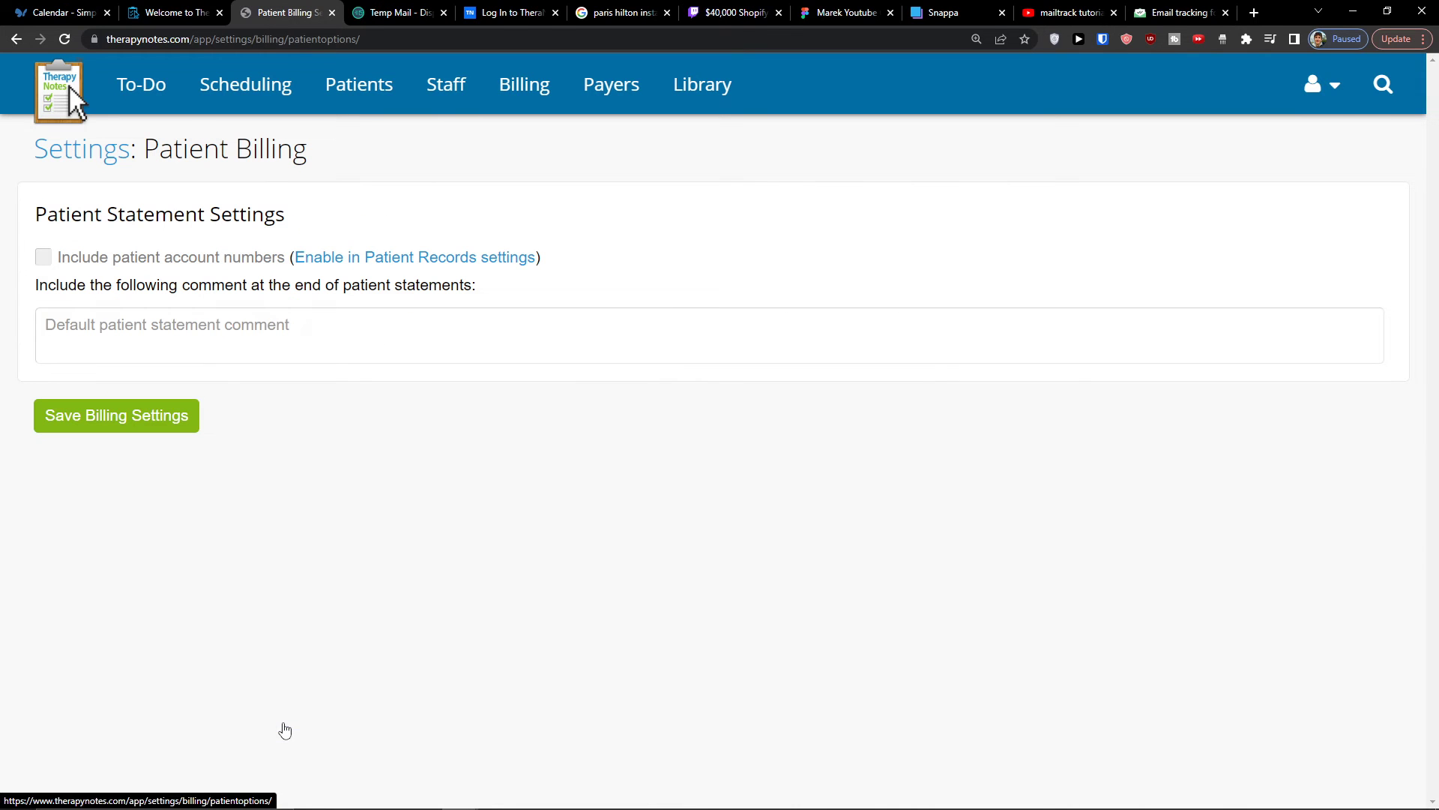
- Leave the Patient Billing settings, return to the home page's browser tab and review the remaining to-do items at the end of the list
{"action": "left_click", "coordinate": [16, 40]}
{"action": "scroll", "coordinate": [450, 491], "scroll_direction": "up", "scroll_amount": 5}
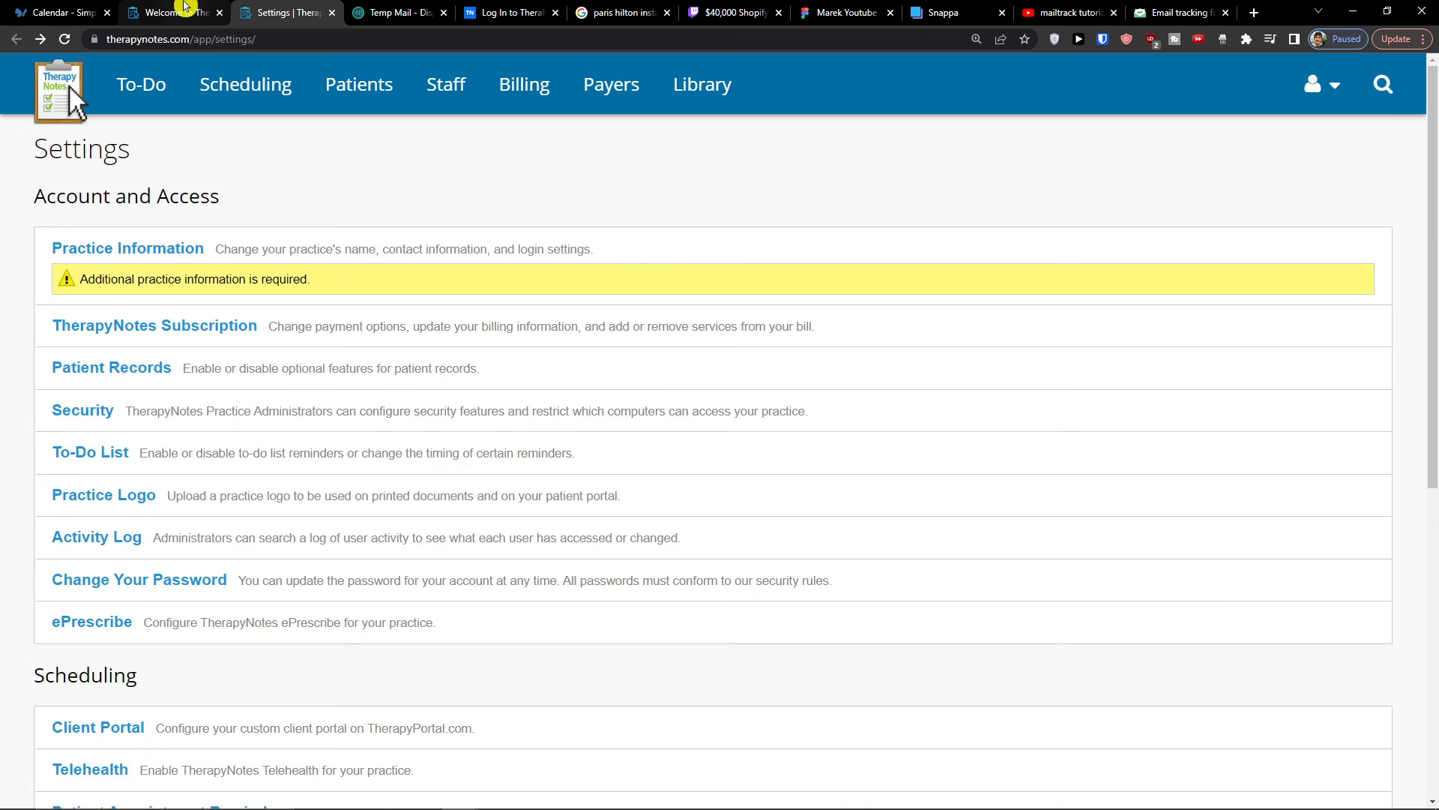
{"action": "left_click", "coordinate": [210, 7]}
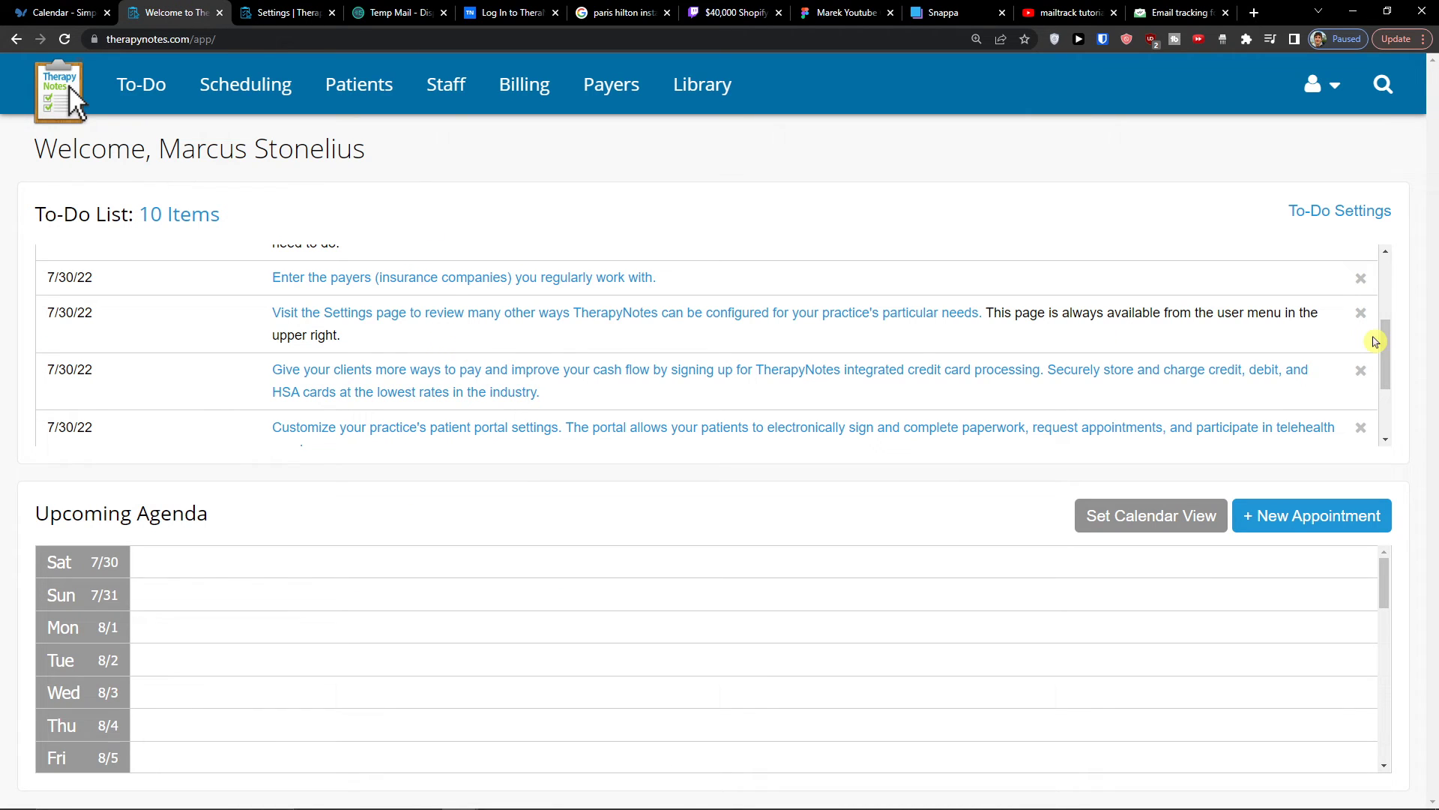
{"action": "left_click_drag", "start_coordinate": [1384, 341], "coordinate": [1384, 385]}
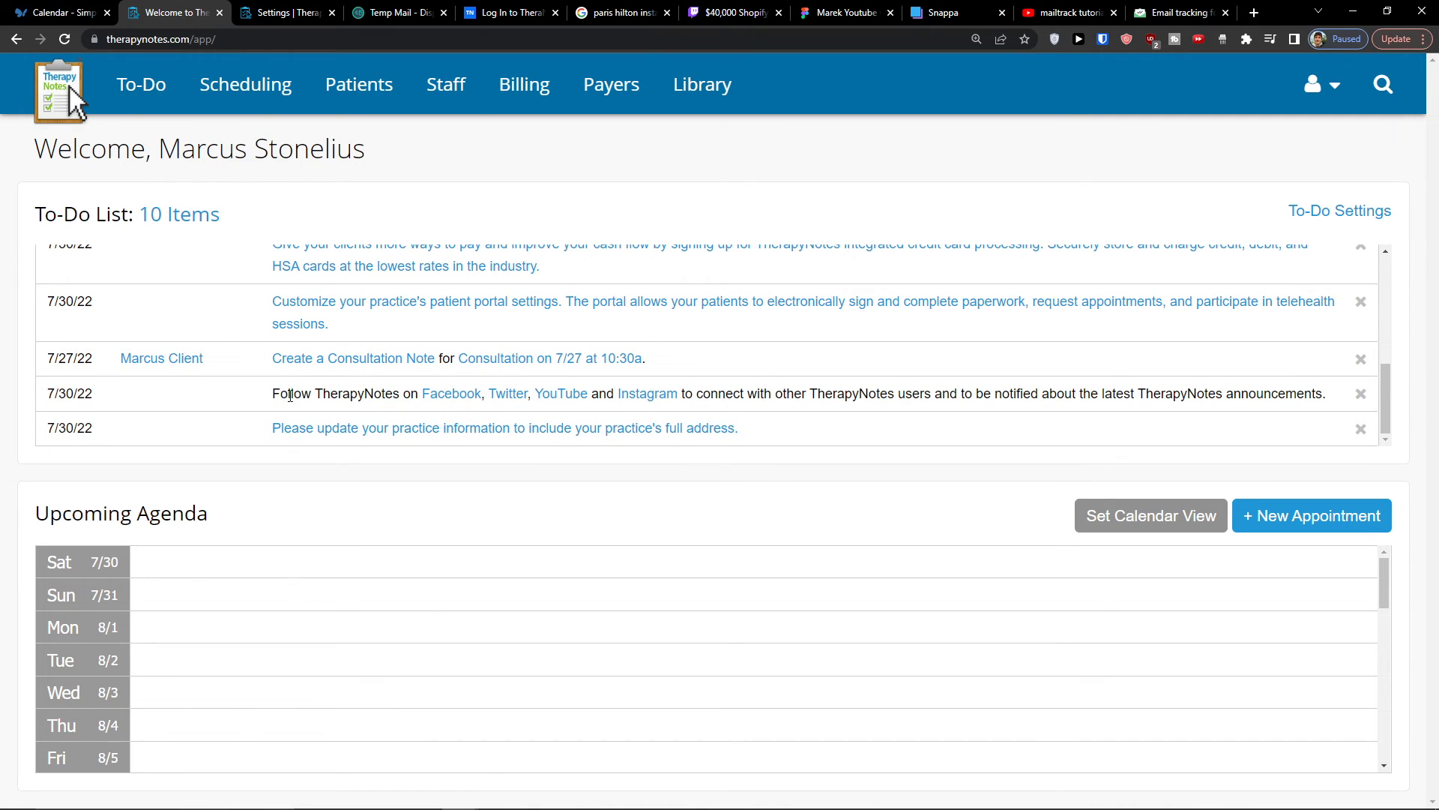
{"action": "left_click_drag", "start_coordinate": [290, 395], "coordinate": [396, 397]}
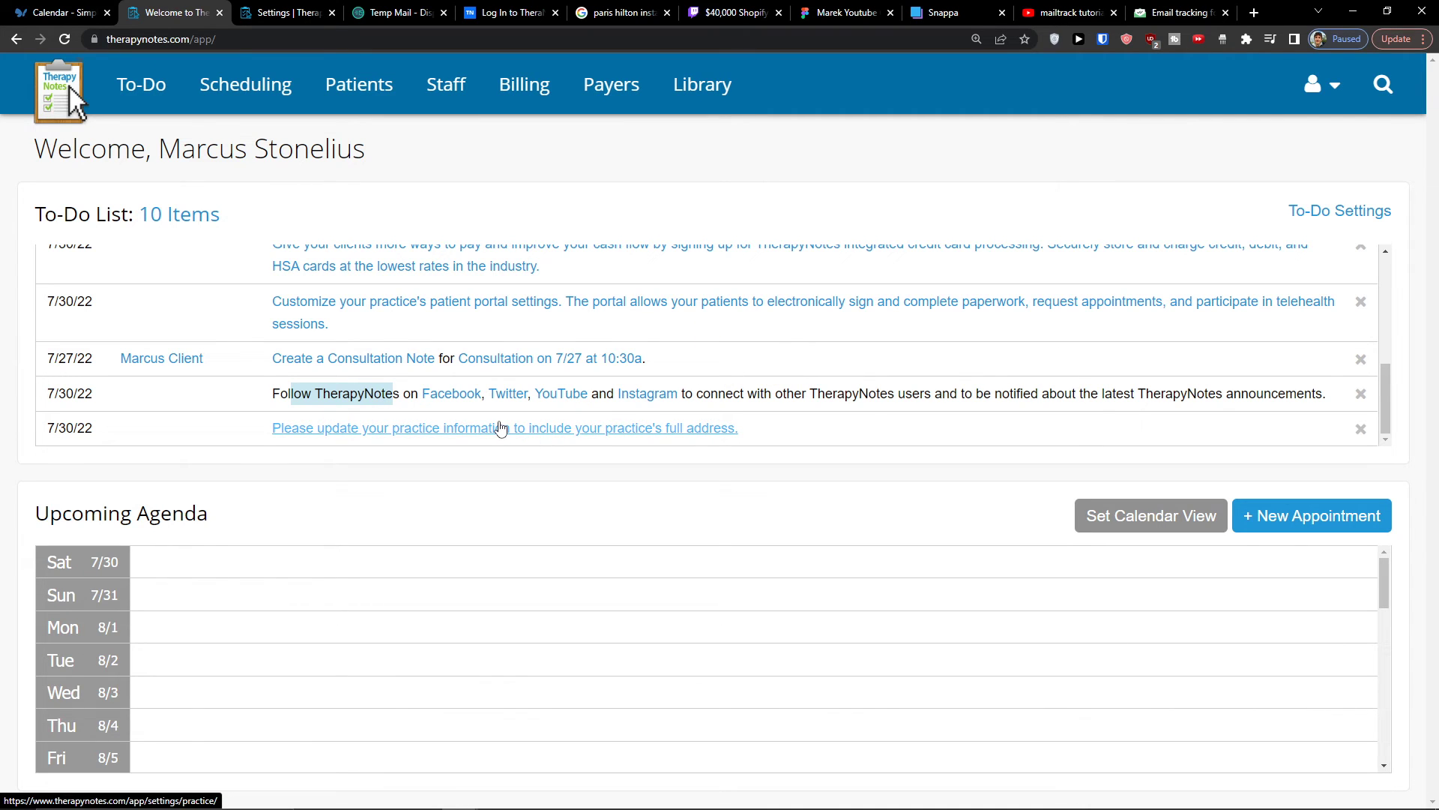
- Open the practice information from its to-do item and review the business information and account access fields
{"action": "left_click", "coordinate": [554, 434]}
{"action": "left_click", "coordinate": [408, 442]}
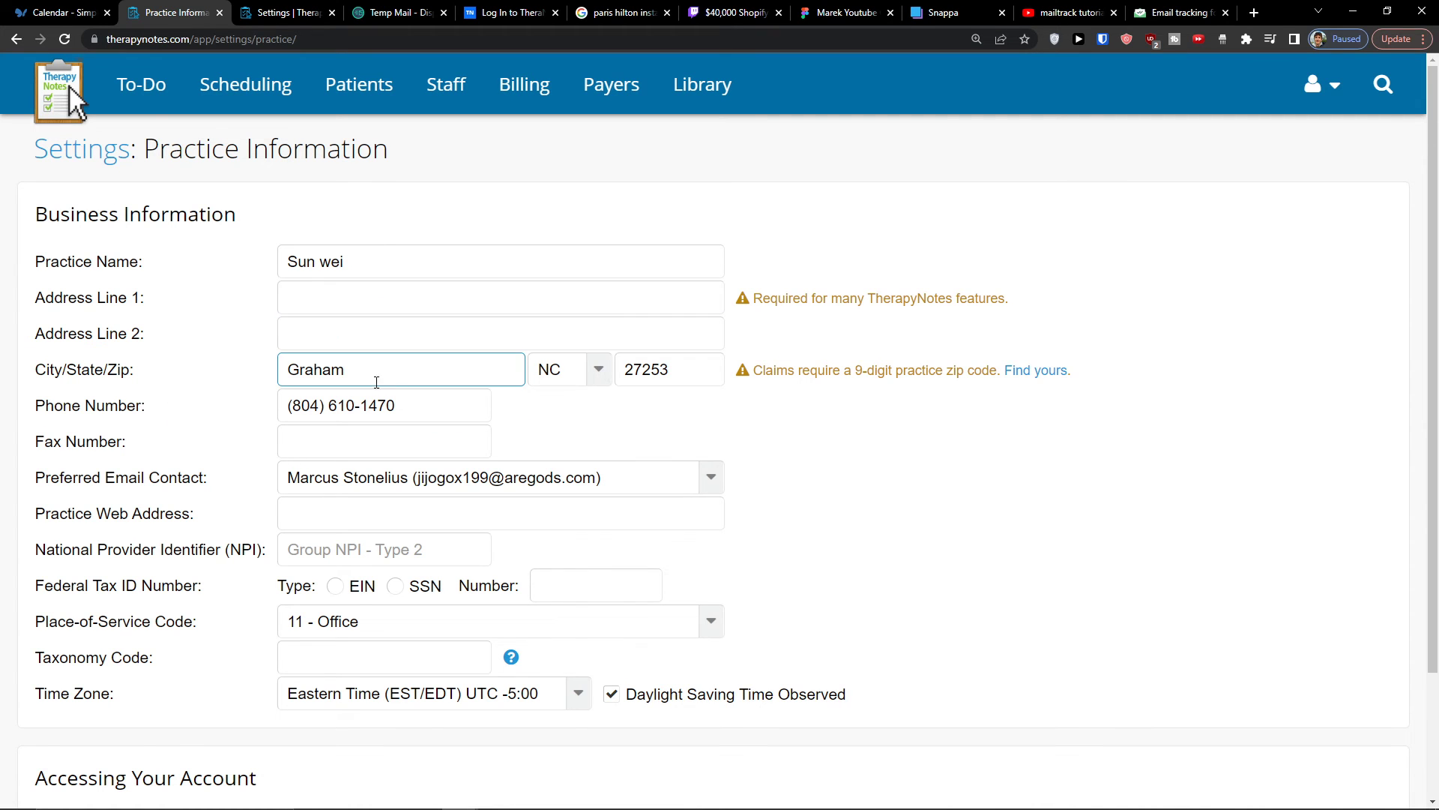
{"action": "scroll", "coordinate": [370, 376], "scroll_direction": "down", "scroll_amount": 2}
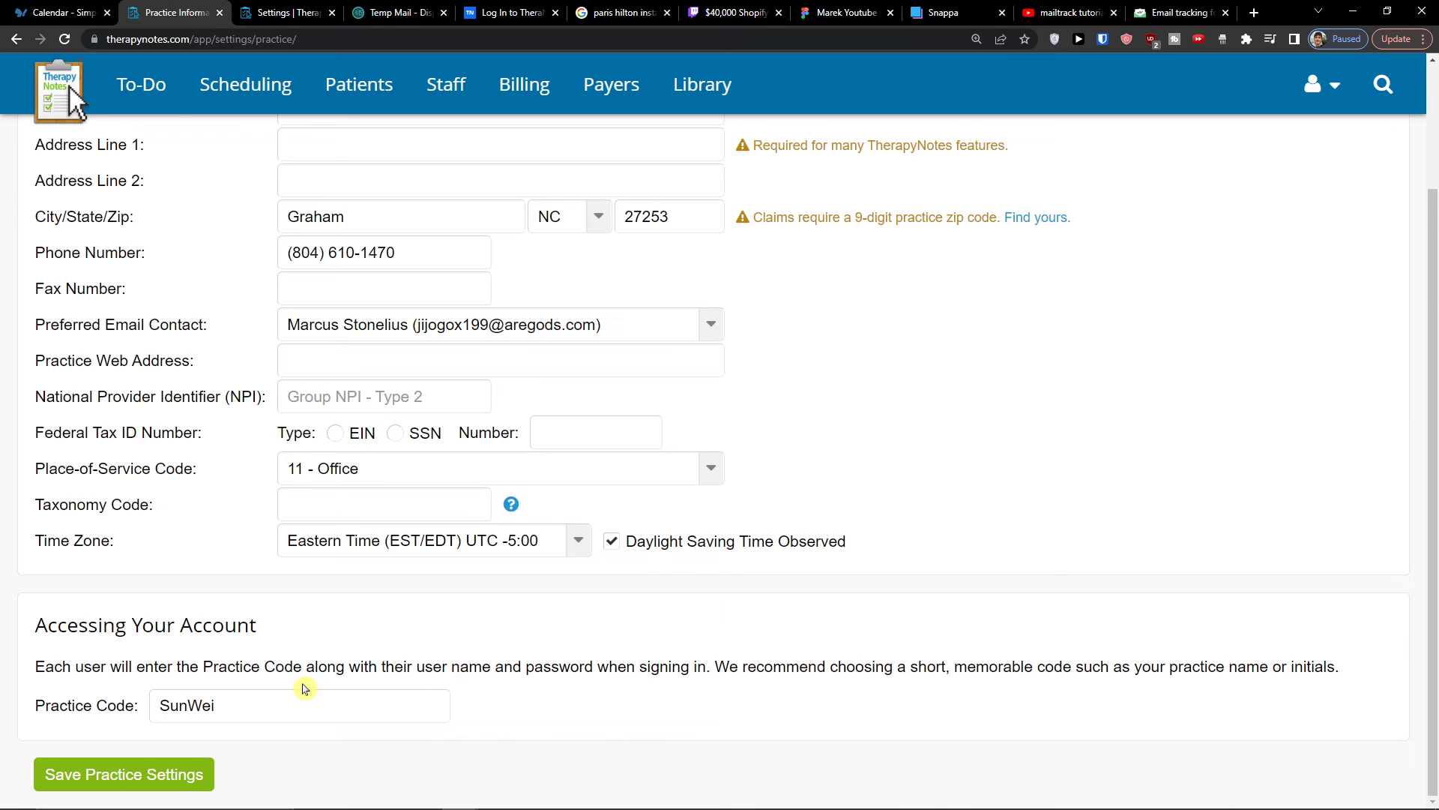
{"action": "scroll", "coordinate": [304, 689], "scroll_direction": "up", "scroll_amount": 2}
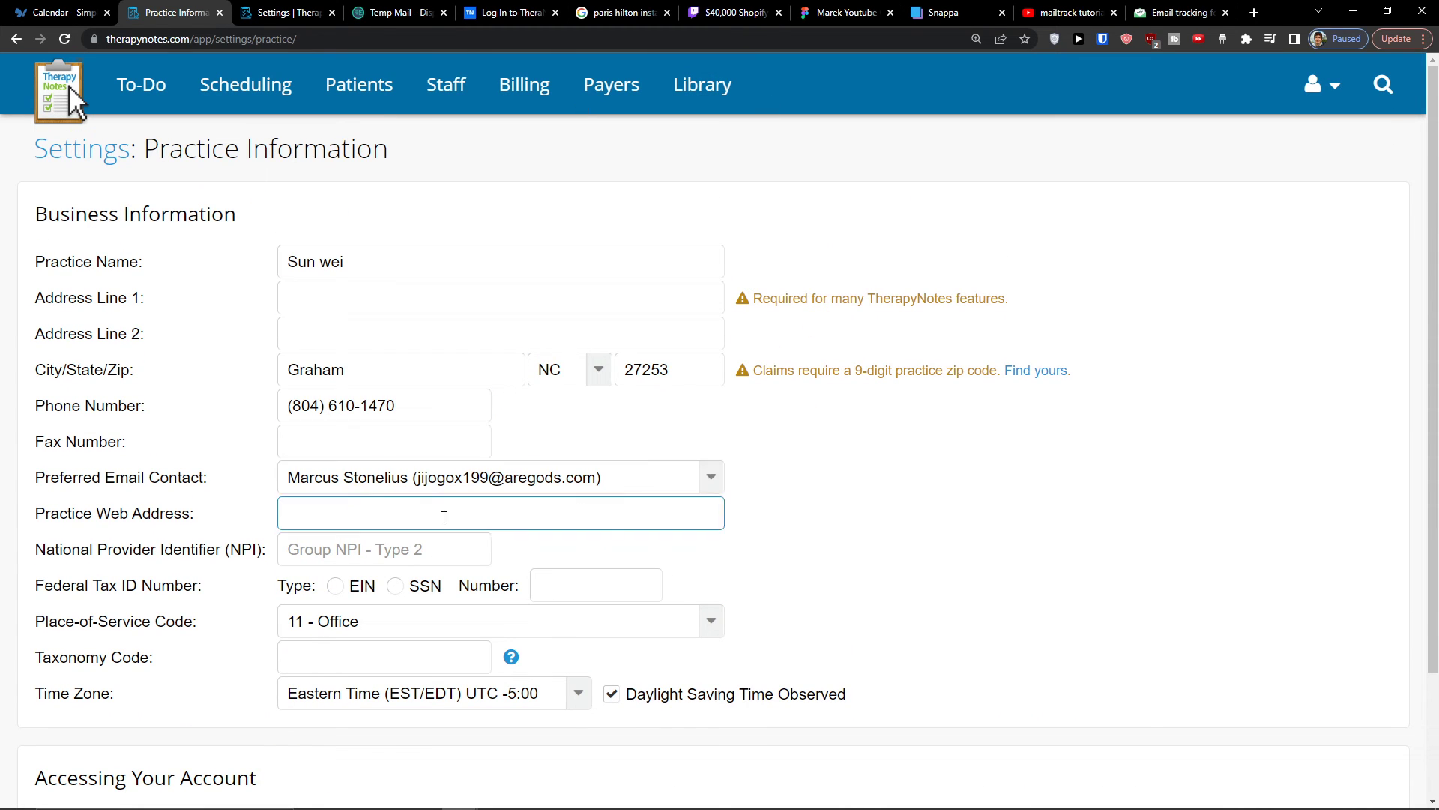
- Visit the patient and staff lists, and open a blank new user form to examine the available roles
{"action": "left_click", "coordinate": [353, 108]}
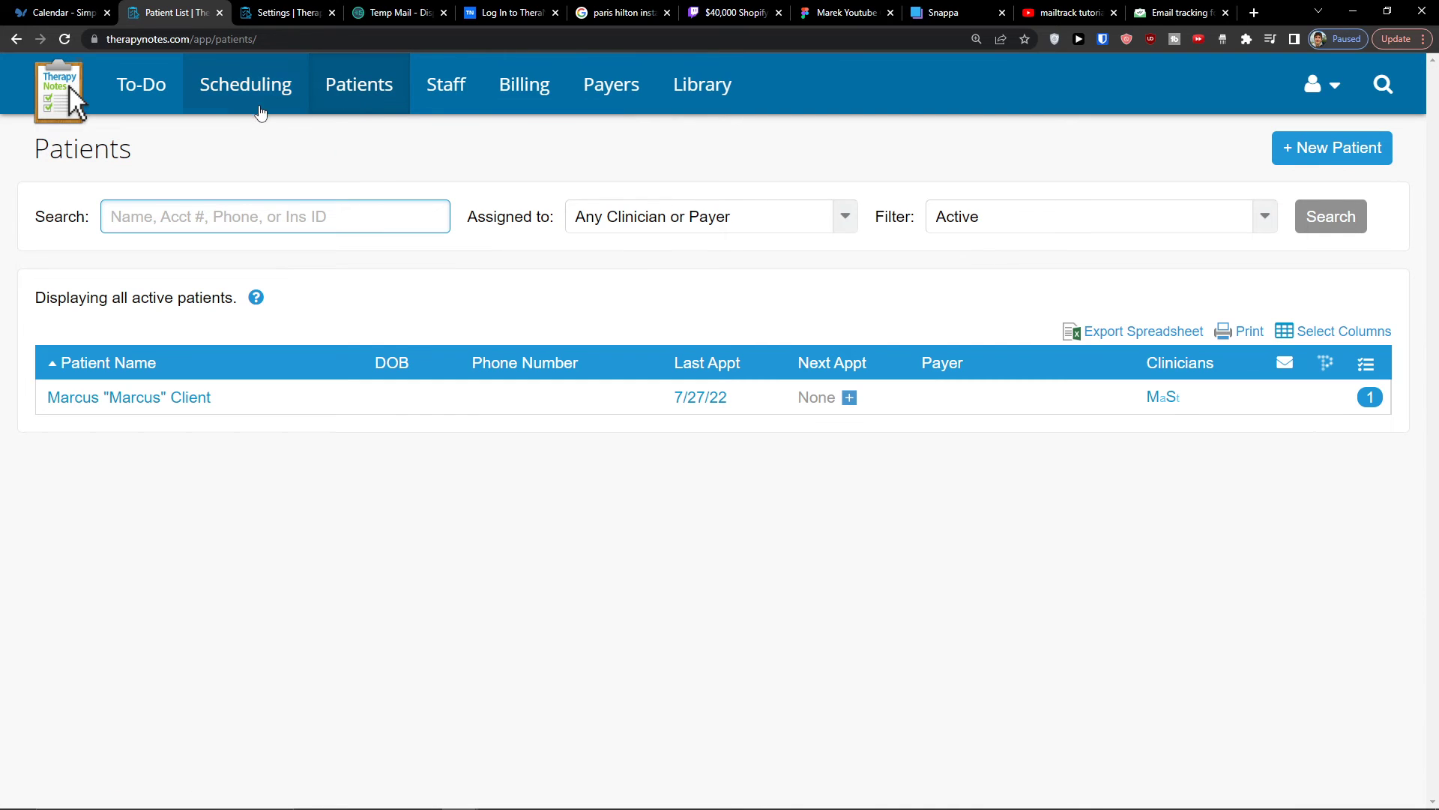
{"action": "left_click", "coordinate": [441, 98]}
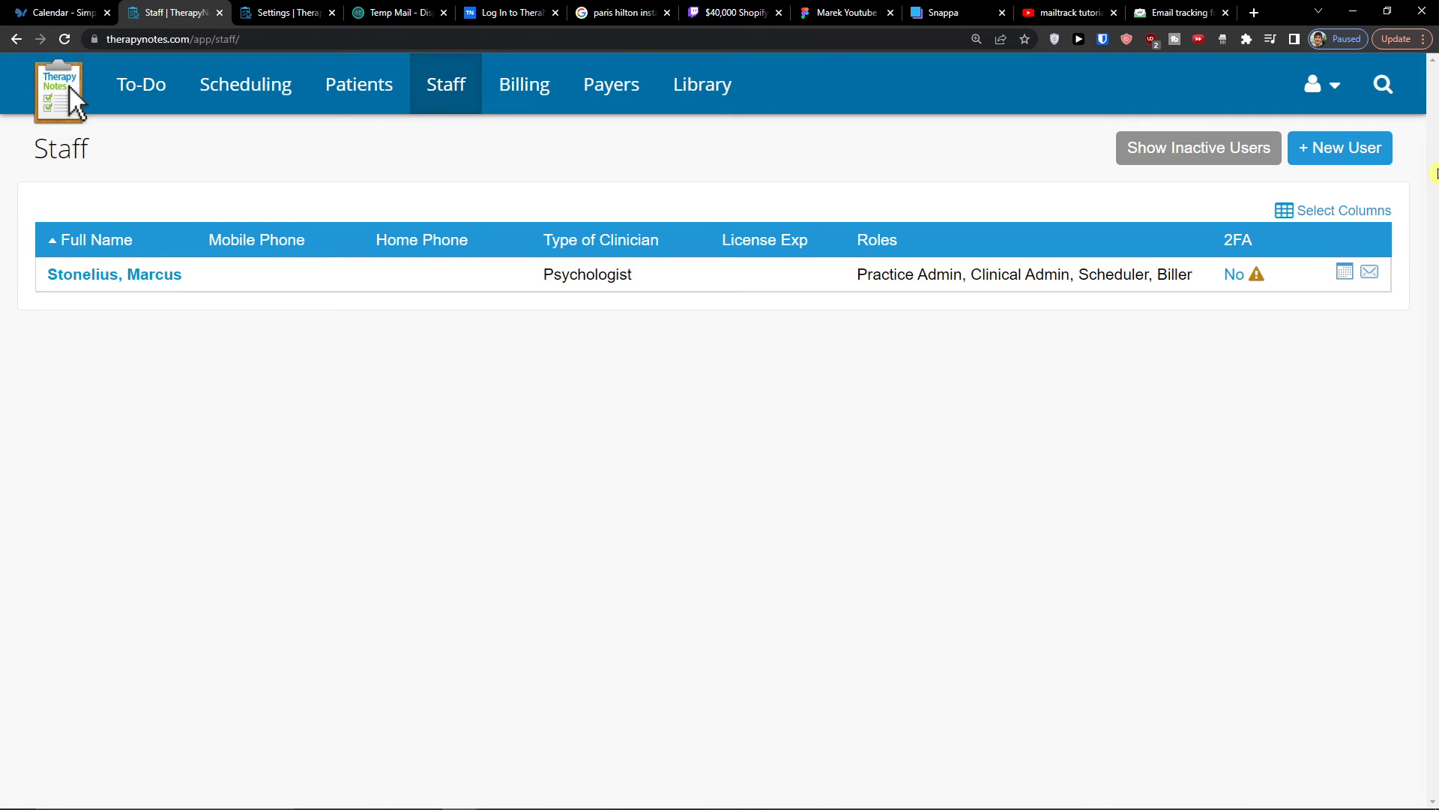
{"action": "left_click", "coordinate": [1342, 147]}
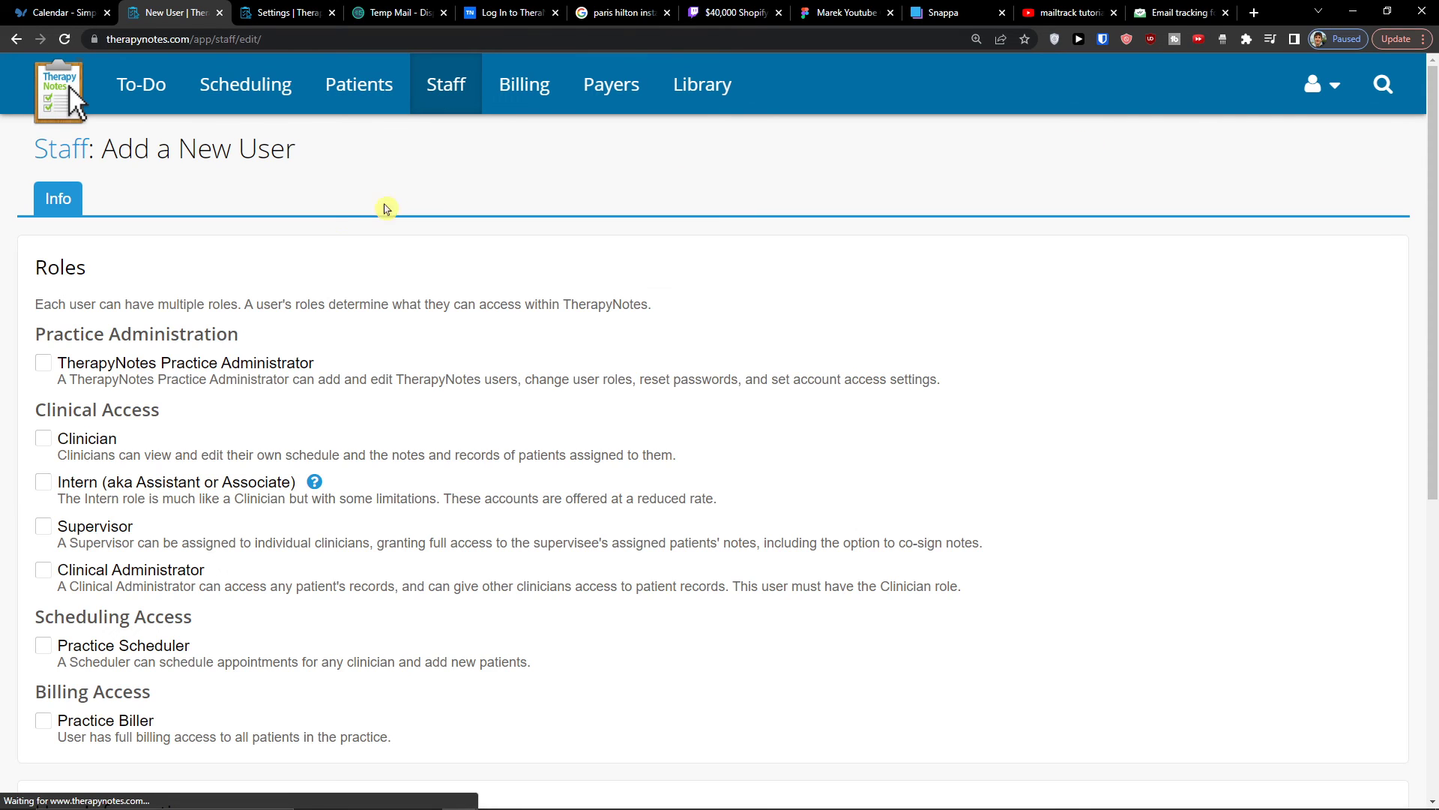
{"action": "scroll", "coordinate": [273, 353], "scroll_direction": "down", "scroll_amount": 3}
{"action": "scroll", "coordinate": [273, 354], "scroll_direction": "up", "scroll_amount": 3}
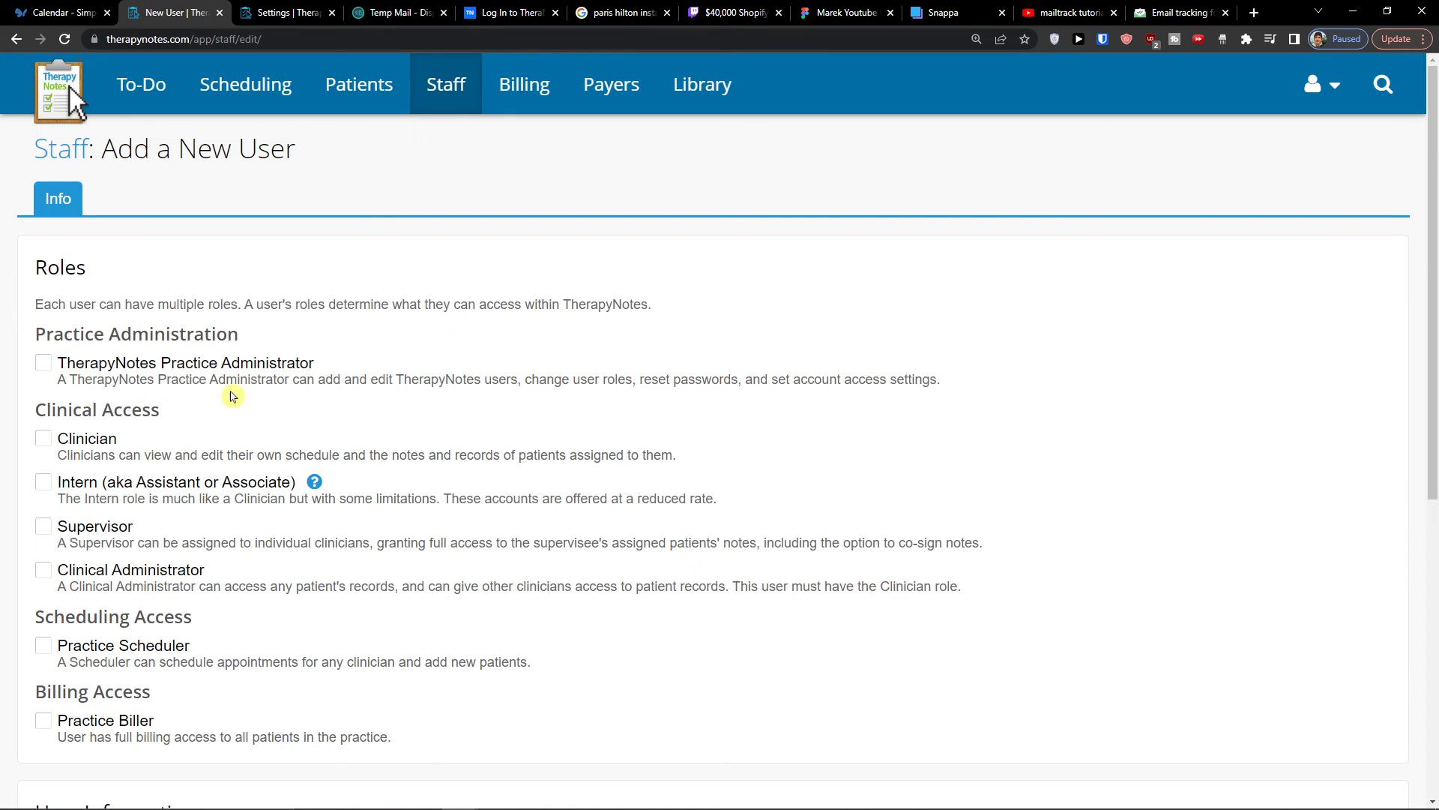
- Assign the Clinician role to the new user and examine the User Information fields down to the supervision setting
{"action": "left_click", "coordinate": [97, 448]}
{"action": "scroll", "coordinate": [141, 453], "scroll_direction": "down", "scroll_amount": 2}
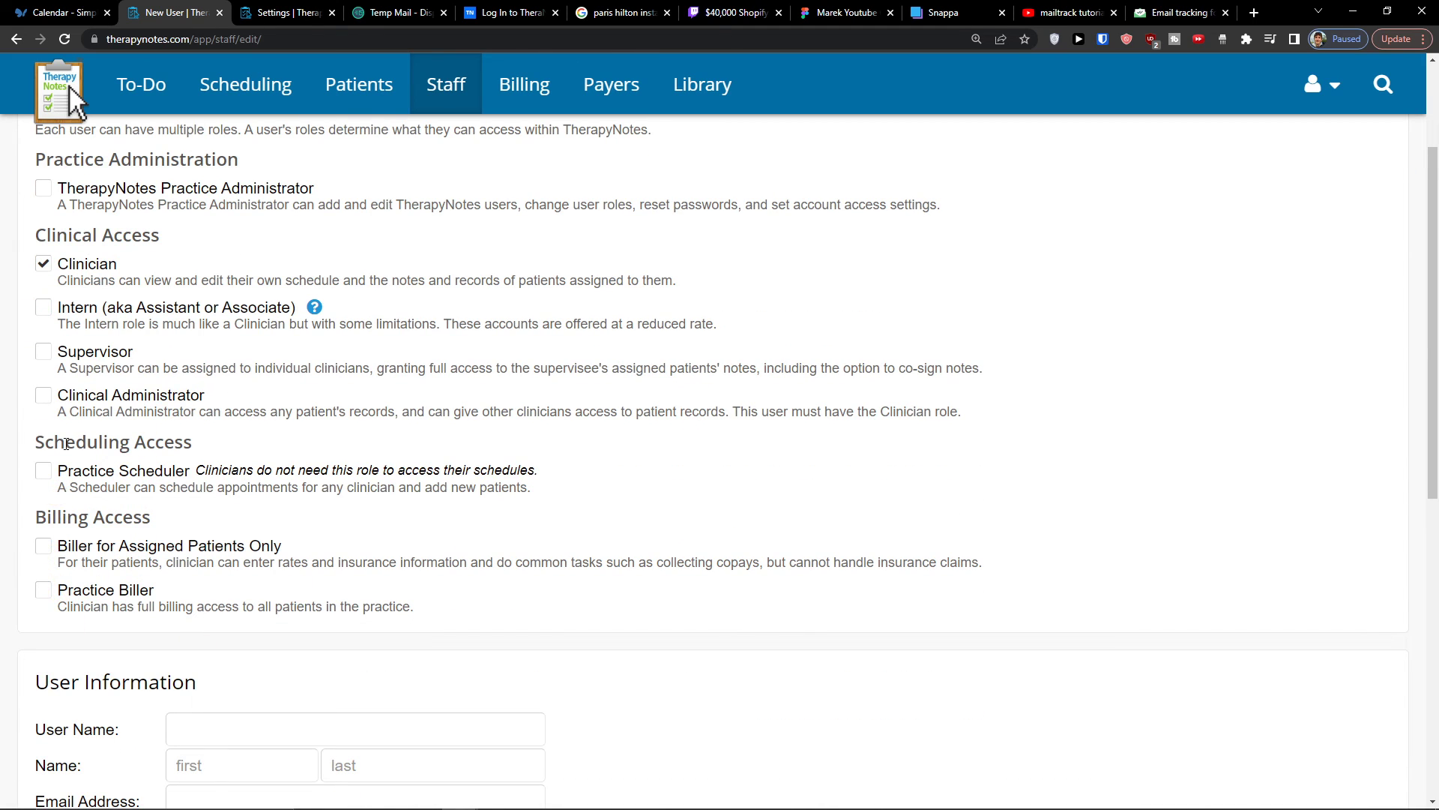
{"action": "scroll", "coordinate": [266, 570], "scroll_direction": "down", "scroll_amount": 5}
{"action": "left_click", "coordinate": [265, 486]}
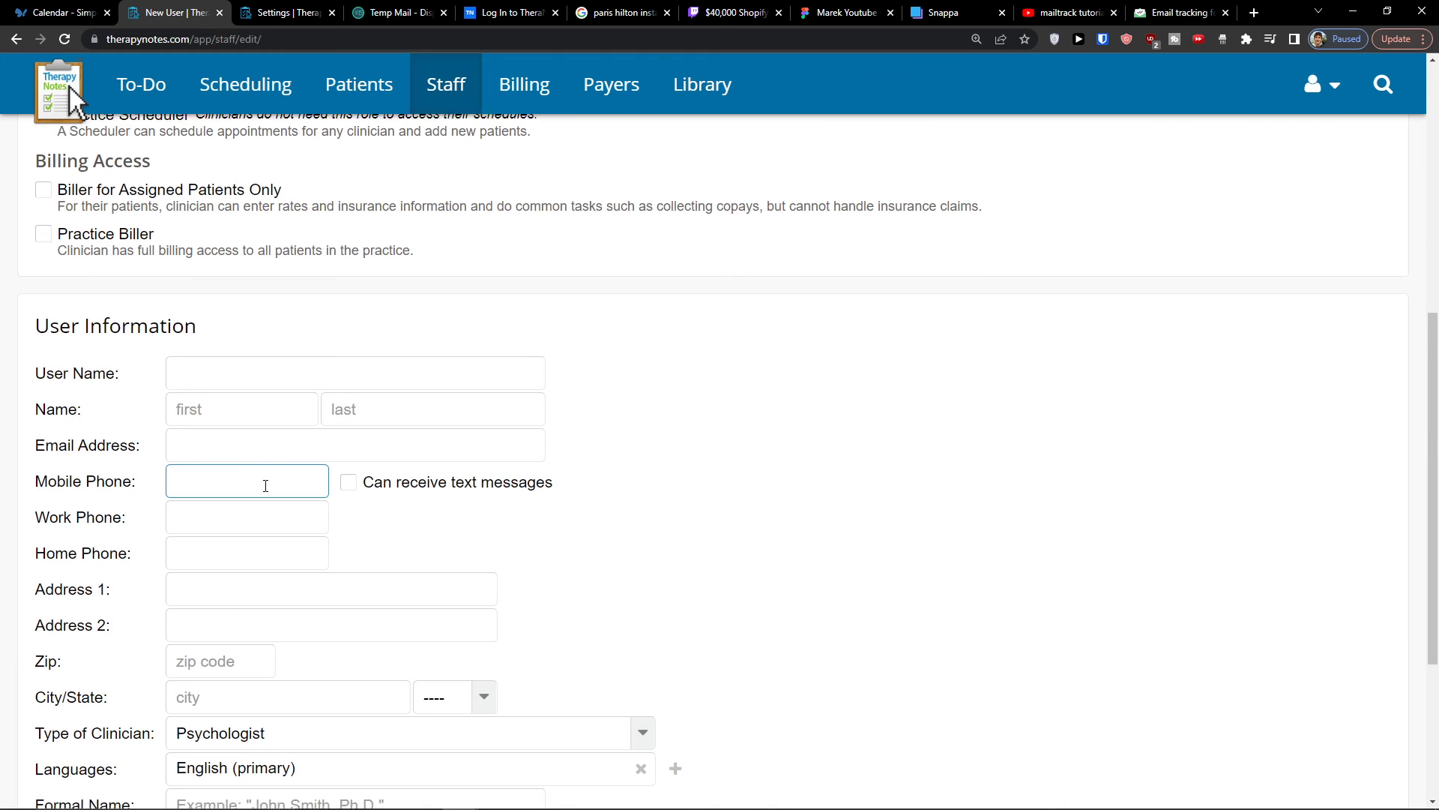
{"action": "scroll", "coordinate": [266, 486], "scroll_direction": "down", "scroll_amount": 4}
{"action": "left_click", "coordinate": [180, 667]}
{"action": "scroll", "coordinate": [131, 654], "scroll_direction": "up", "scroll_amount": 5}
{"action": "left_click", "coordinate": [191, 630]}
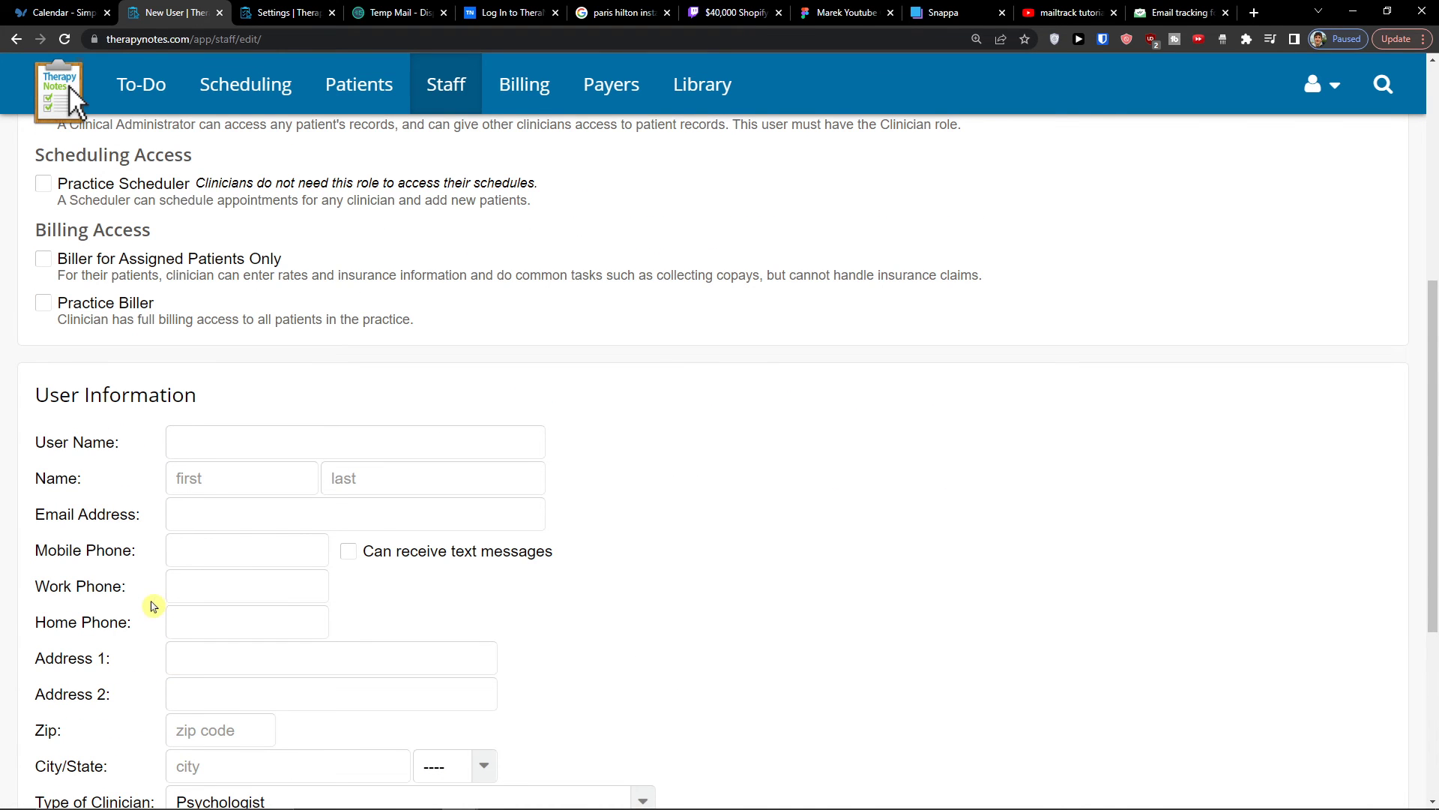
{"action": "scroll", "coordinate": [198, 586], "scroll_direction": "down", "scroll_amount": 2}
{"action": "scroll", "coordinate": [305, 677], "scroll_direction": "down", "scroll_amount": 2}
{"action": "left_click", "coordinate": [180, 666]}
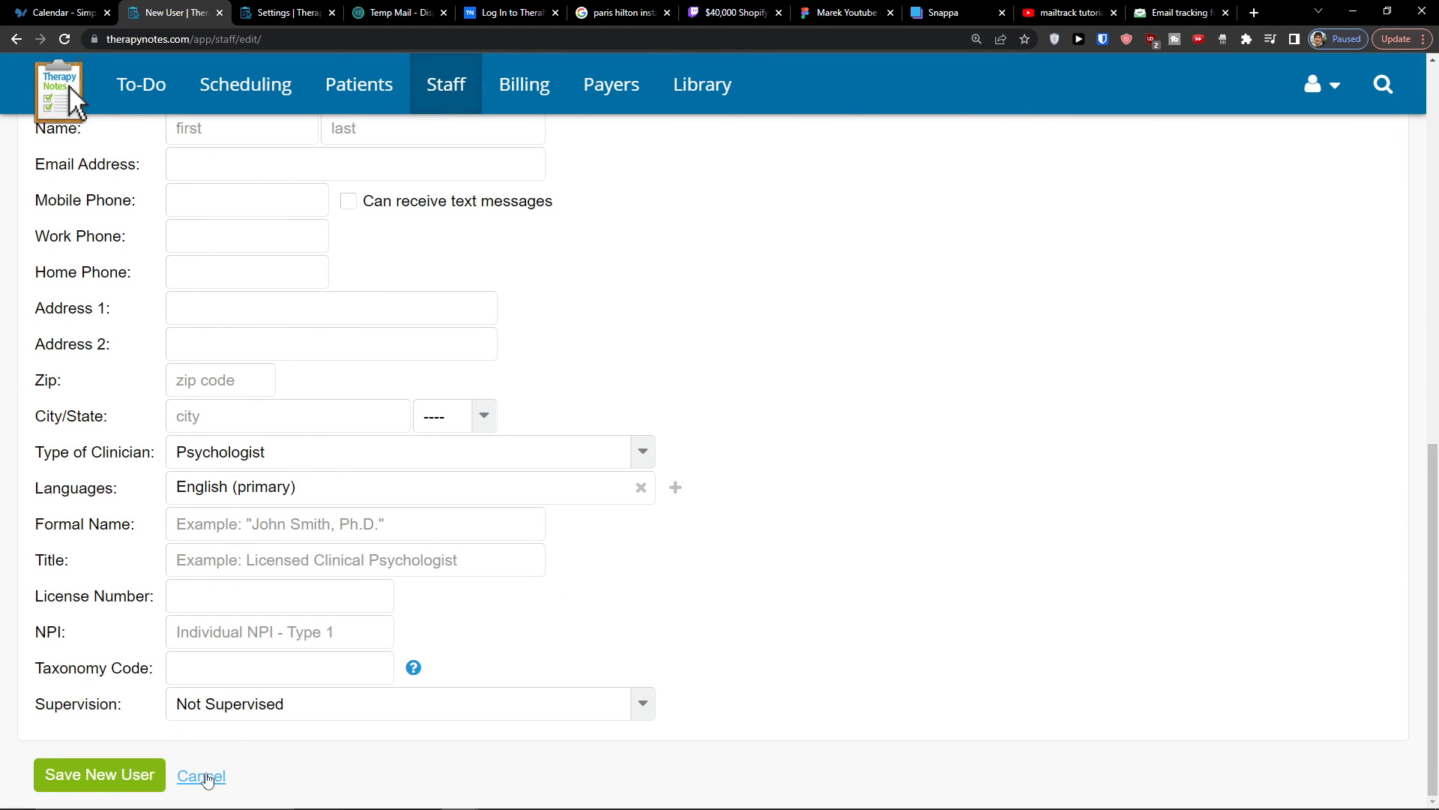
- Look over the new user form once more, and cancel it, discarding the unsaved changes
{"action": "scroll", "coordinate": [263, 723], "scroll_direction": "up", "scroll_amount": 8}
{"action": "scroll", "coordinate": [253, 722], "scroll_direction": "down", "scroll_amount": 6}
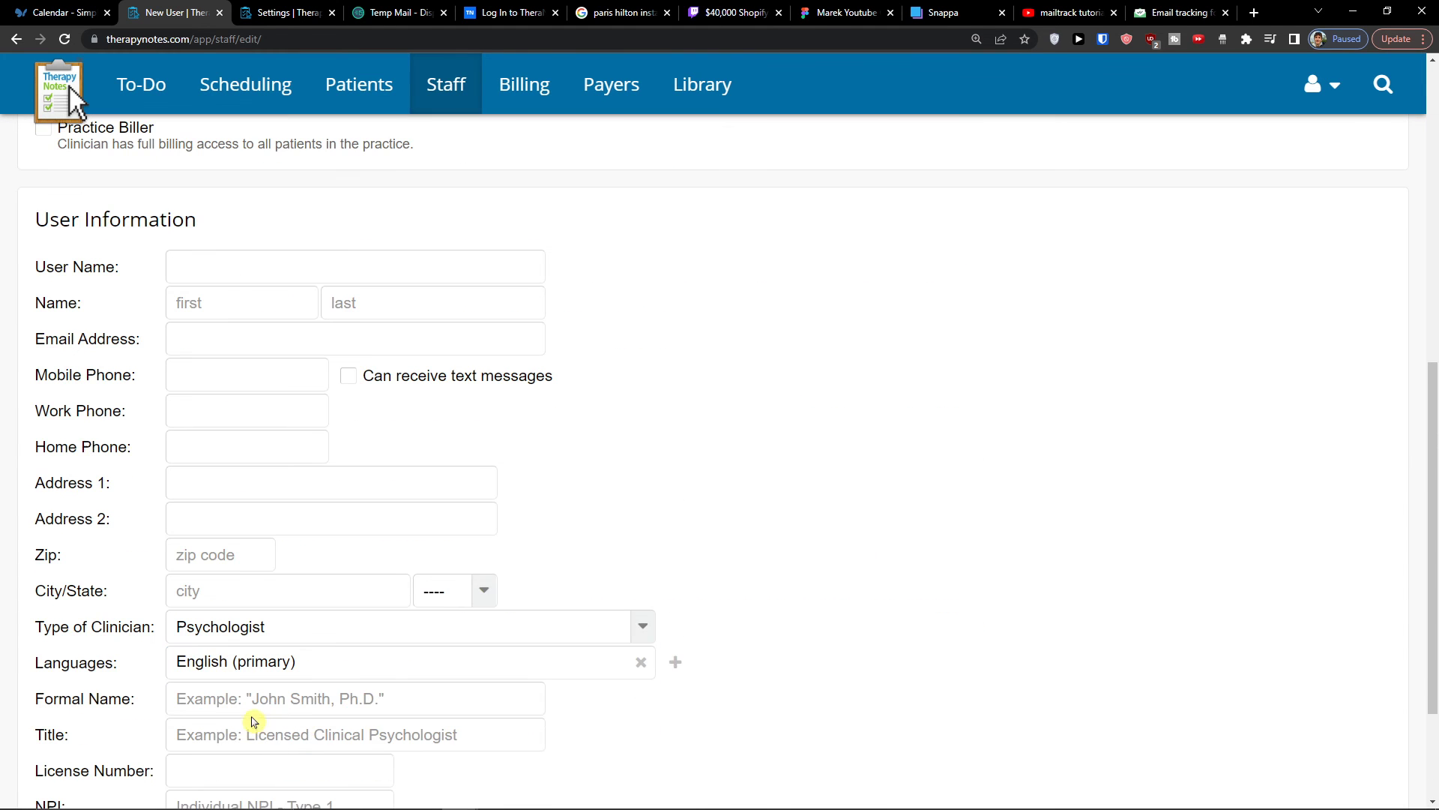
{"action": "scroll", "coordinate": [218, 780], "scroll_direction": "down", "scroll_amount": 2}
{"action": "left_click", "coordinate": [212, 776]}
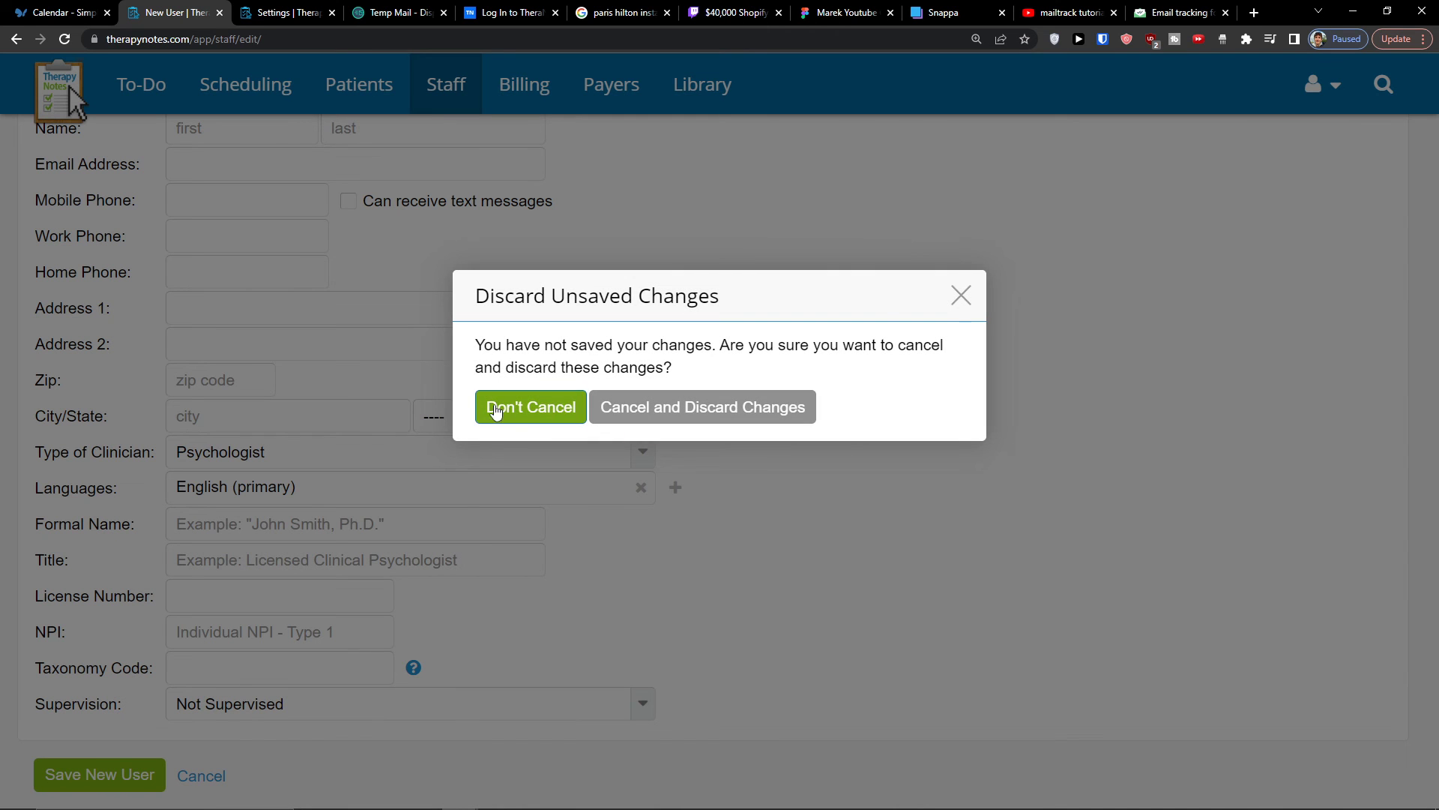
{"action": "left_click", "coordinate": [960, 296]}
{"action": "scroll", "coordinate": [642, 525], "scroll_direction": "up", "scroll_amount": 8}
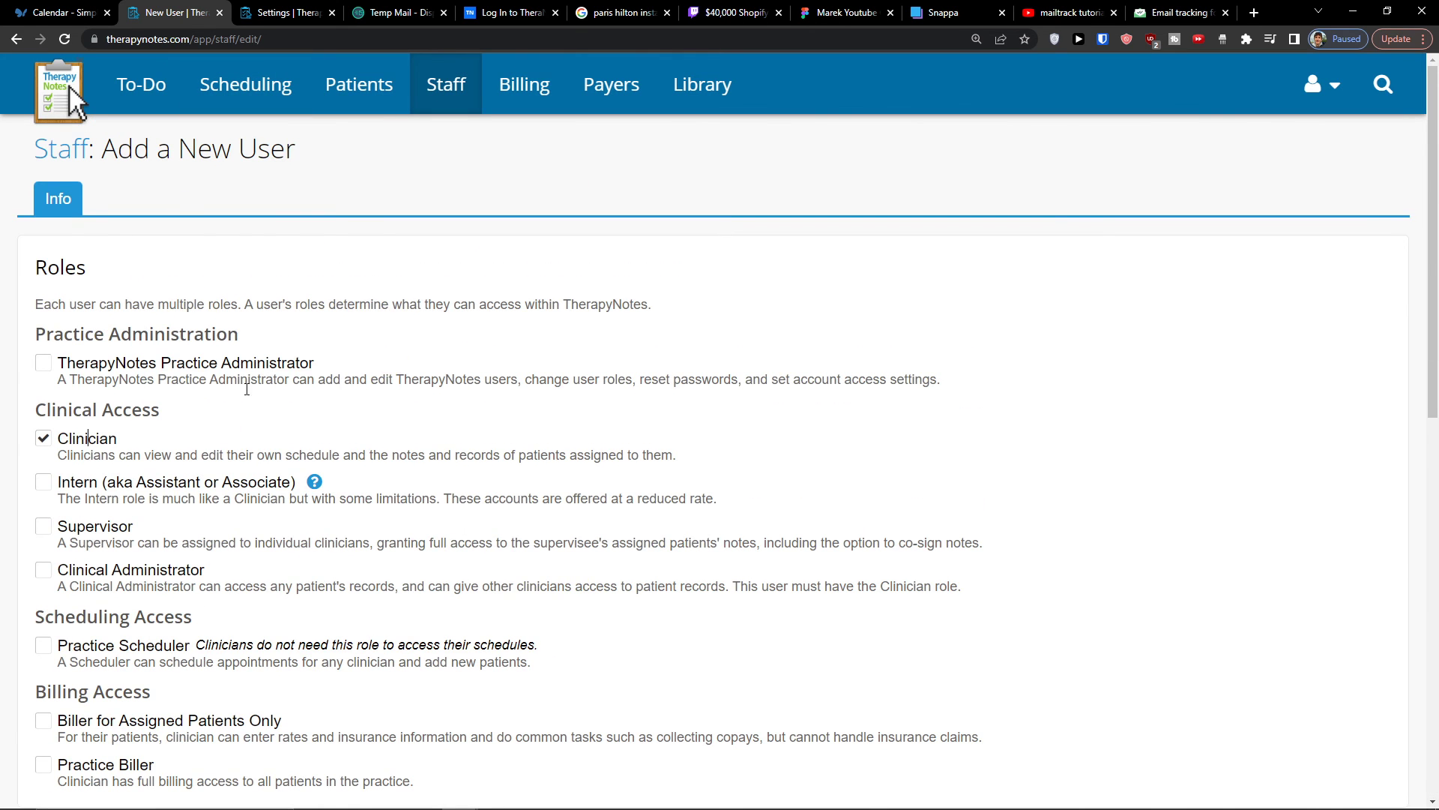
{"action": "scroll", "coordinate": [318, 524], "scroll_direction": "down", "scroll_amount": 8}
{"action": "left_click", "coordinate": [325, 637]}
{"action": "left_click", "coordinate": [214, 775]}
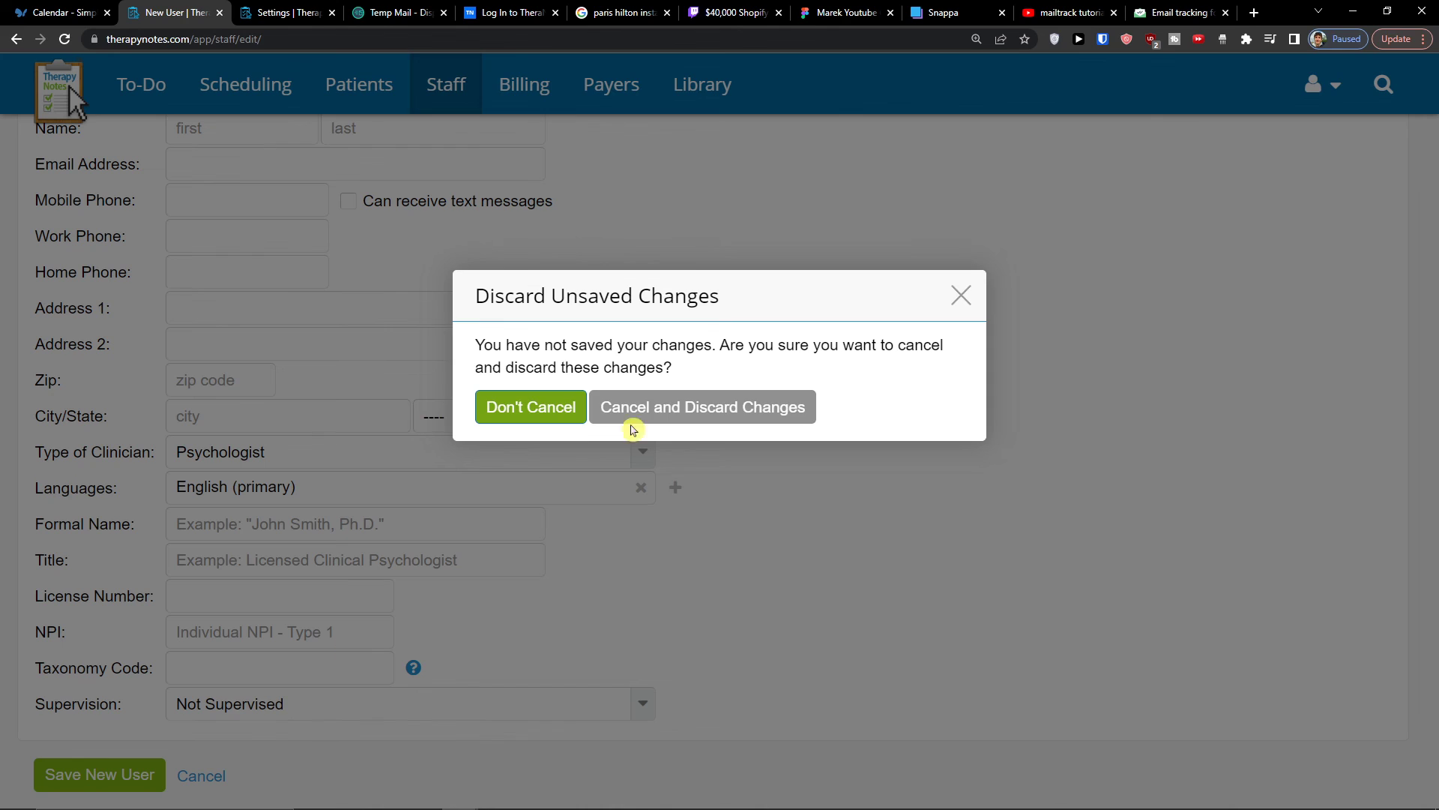
{"action": "left_click", "coordinate": [534, 407]}
{"action": "left_click", "coordinate": [234, 778]}
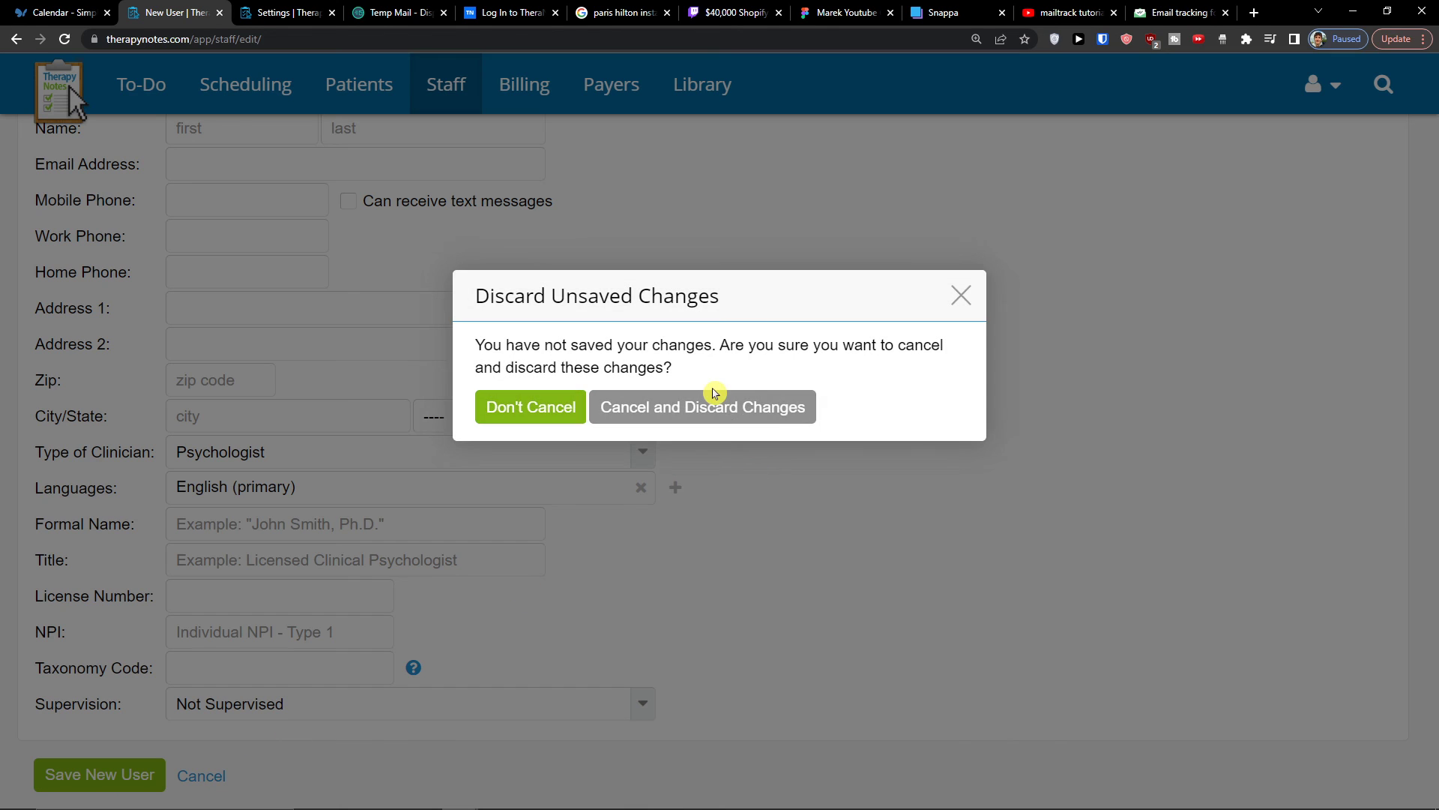
{"action": "left_click", "coordinate": [798, 404]}
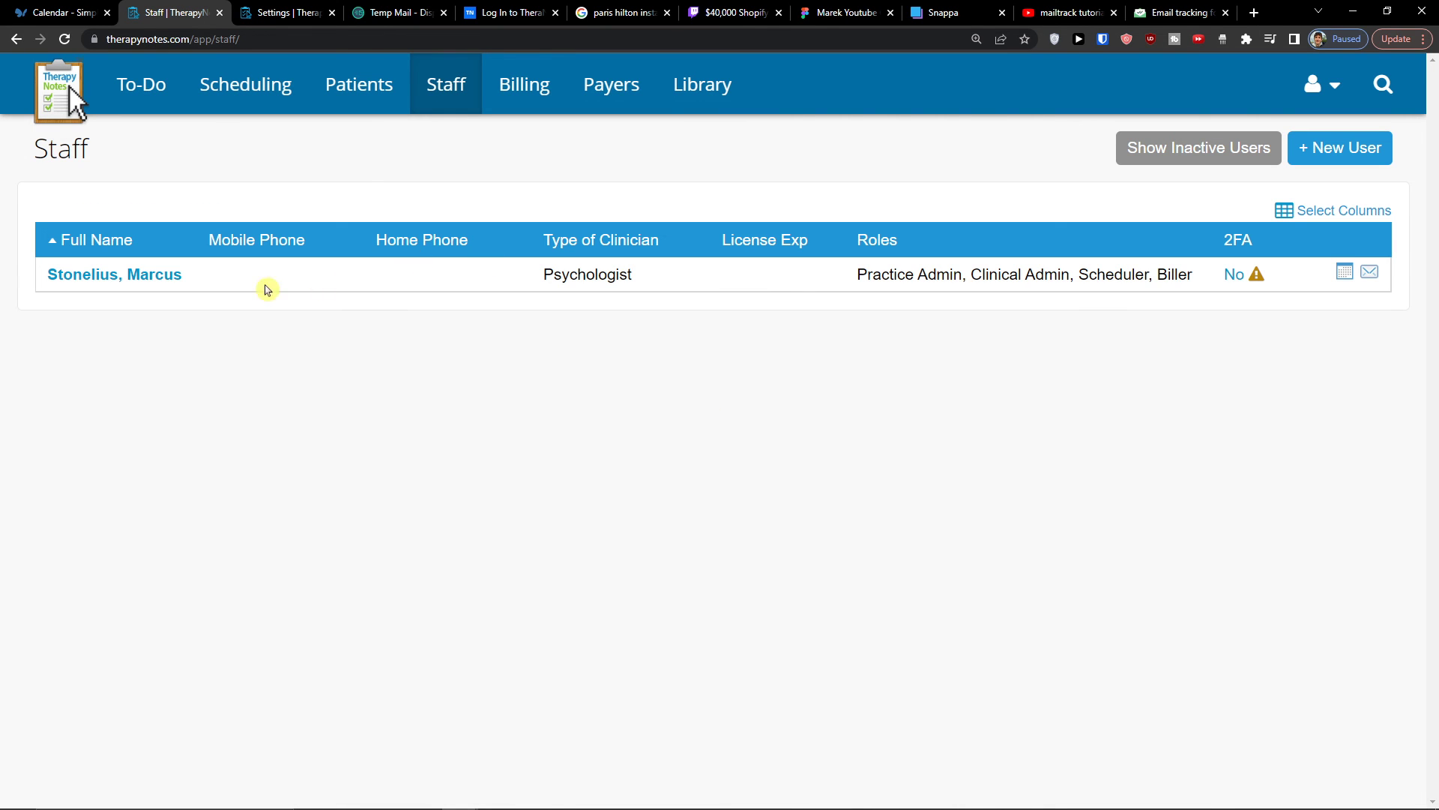
- Open the listed staff member's profile and check the details of the Wednesday 7/27 appointment on their schedule
{"action": "left_click", "coordinate": [156, 277]}
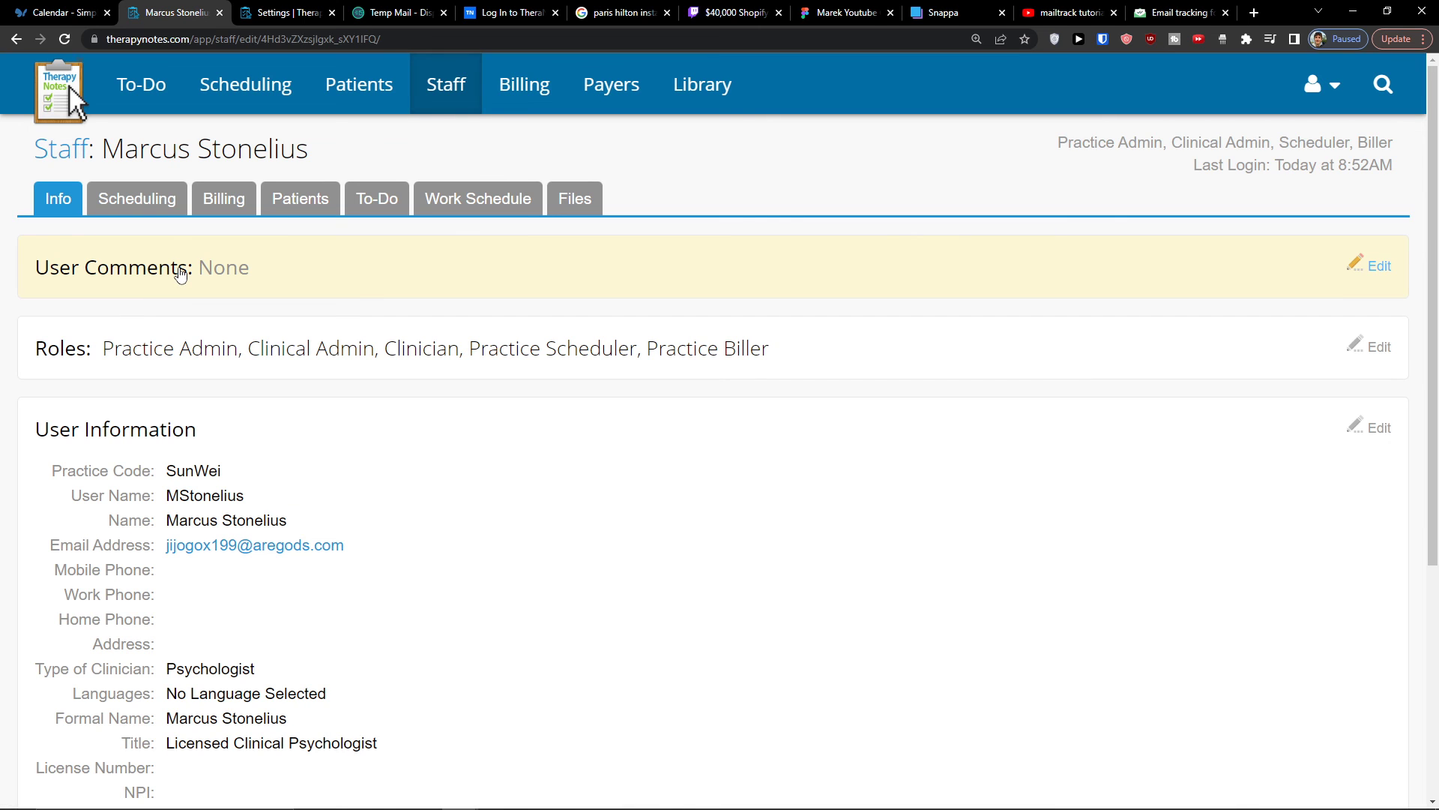
{"action": "left_click", "coordinate": [172, 207]}
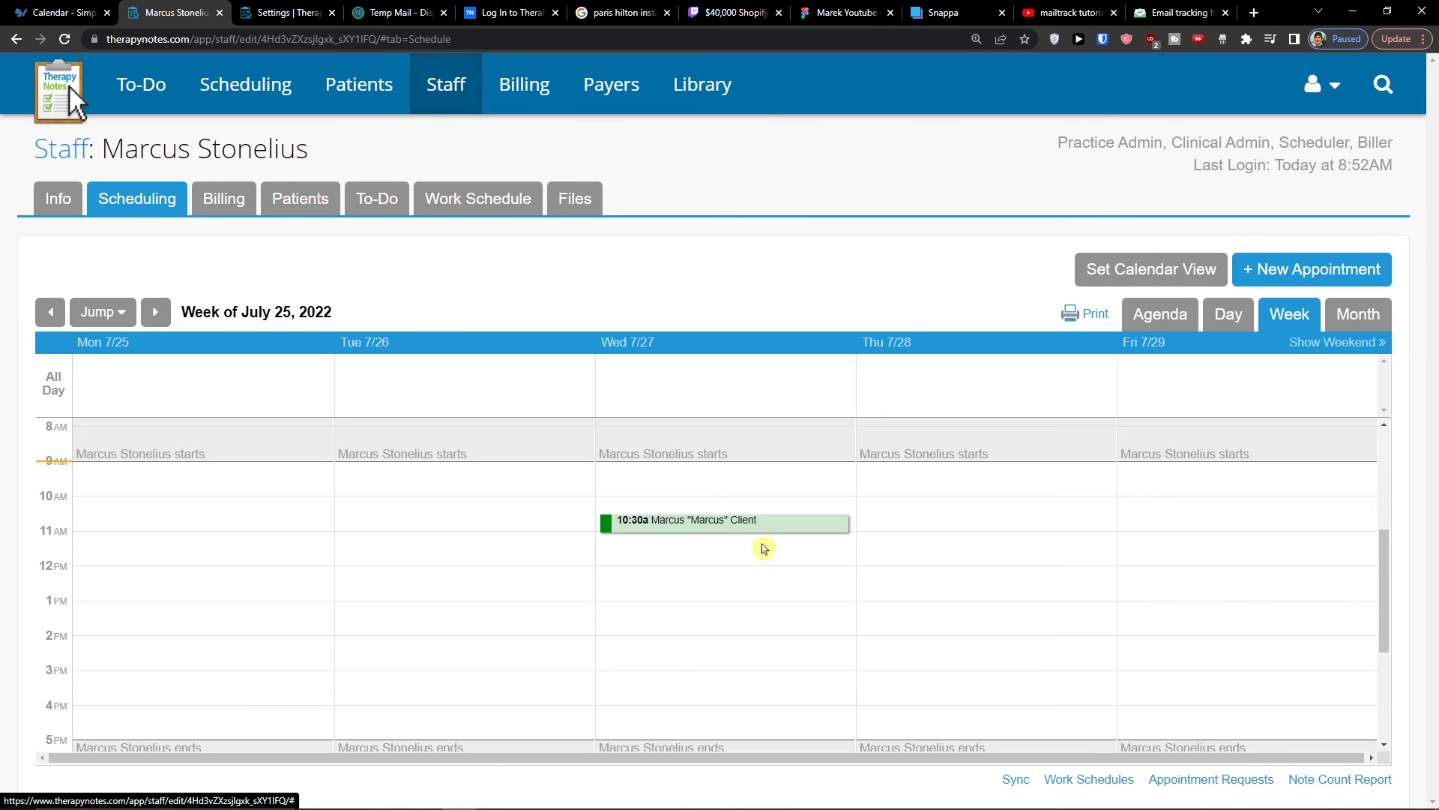
{"action": "mouse_move", "coordinate": [624, 529]}
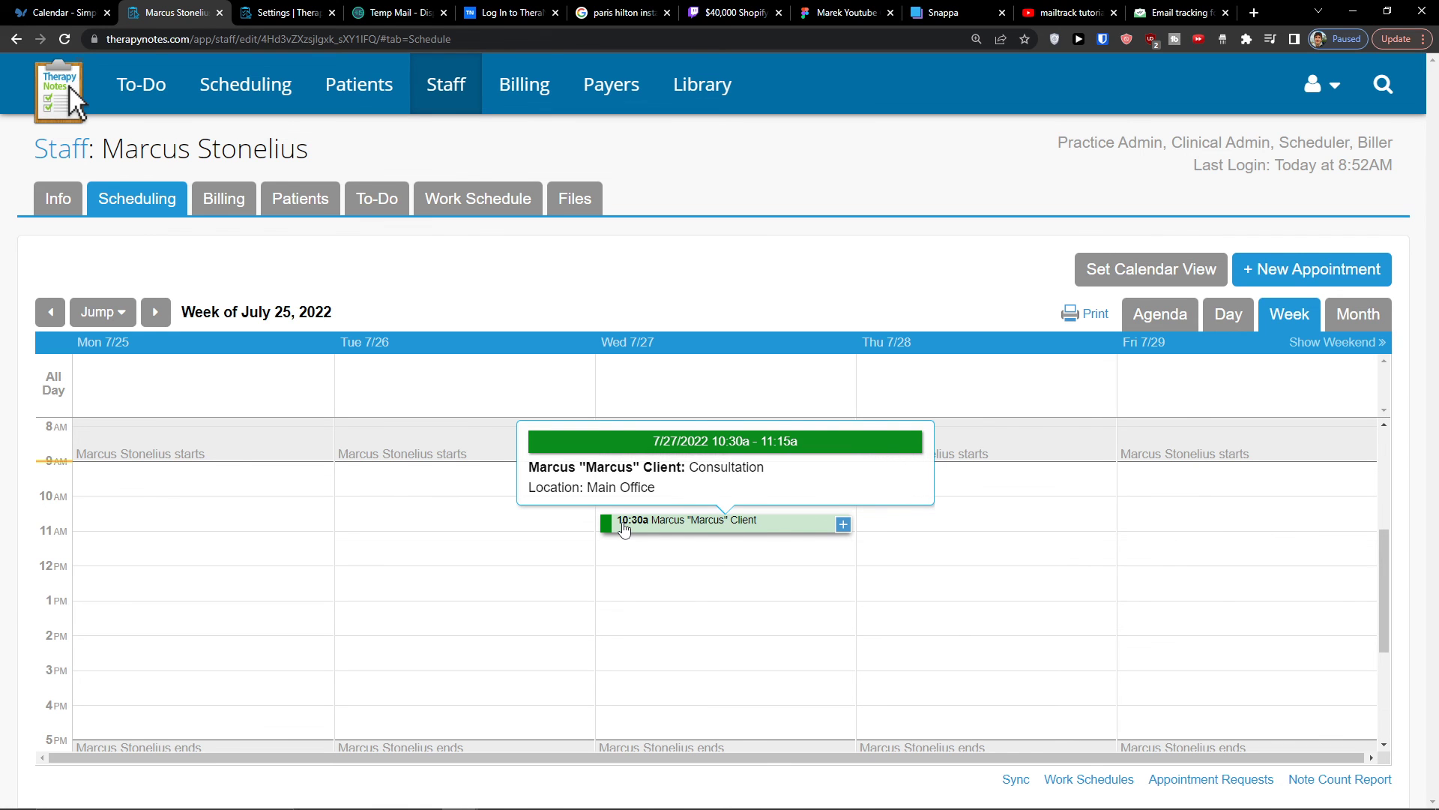
- Review the staff member's billing reports and payers, and their list of active patients
{"action": "left_click", "coordinate": [203, 215]}
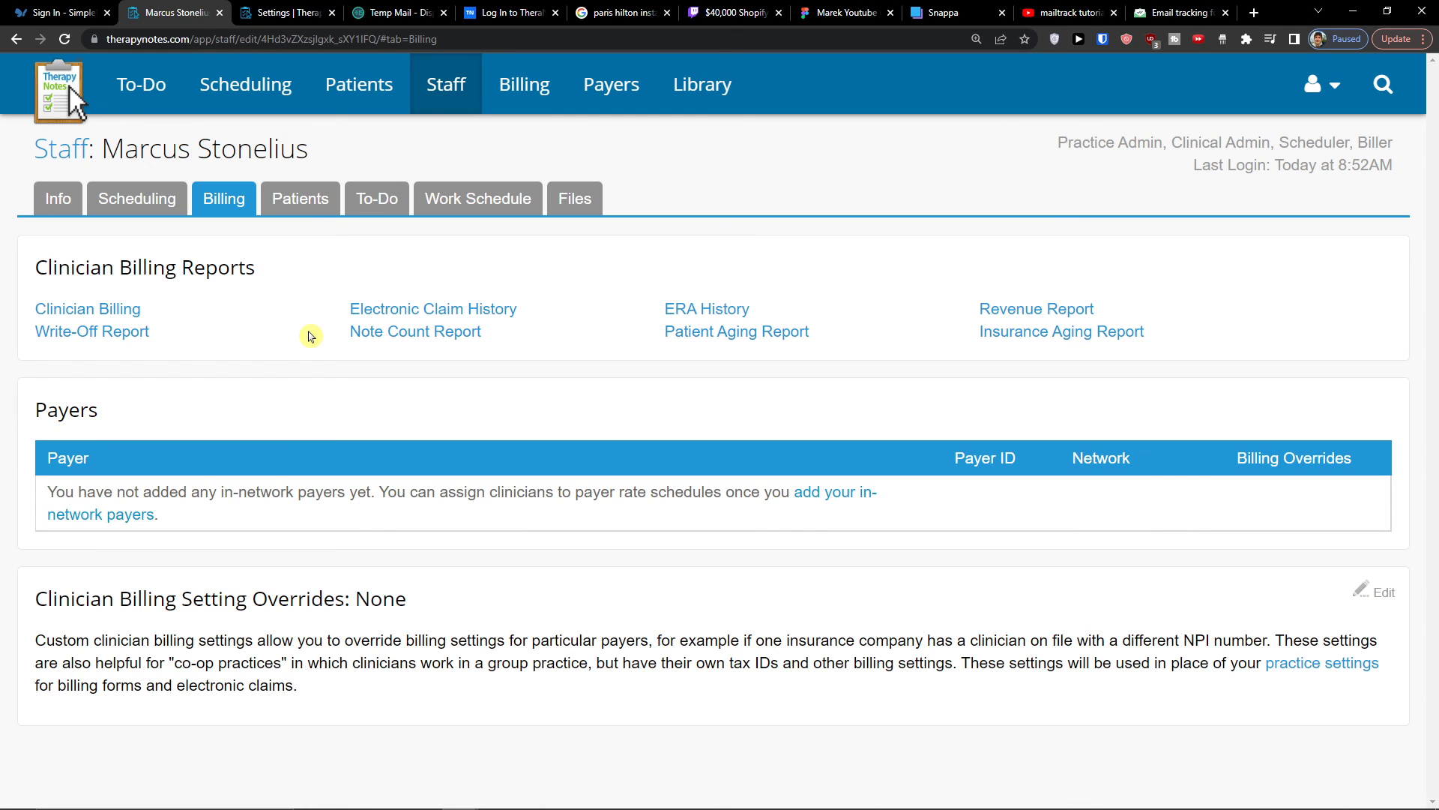
{"action": "left_click", "coordinate": [317, 210]}
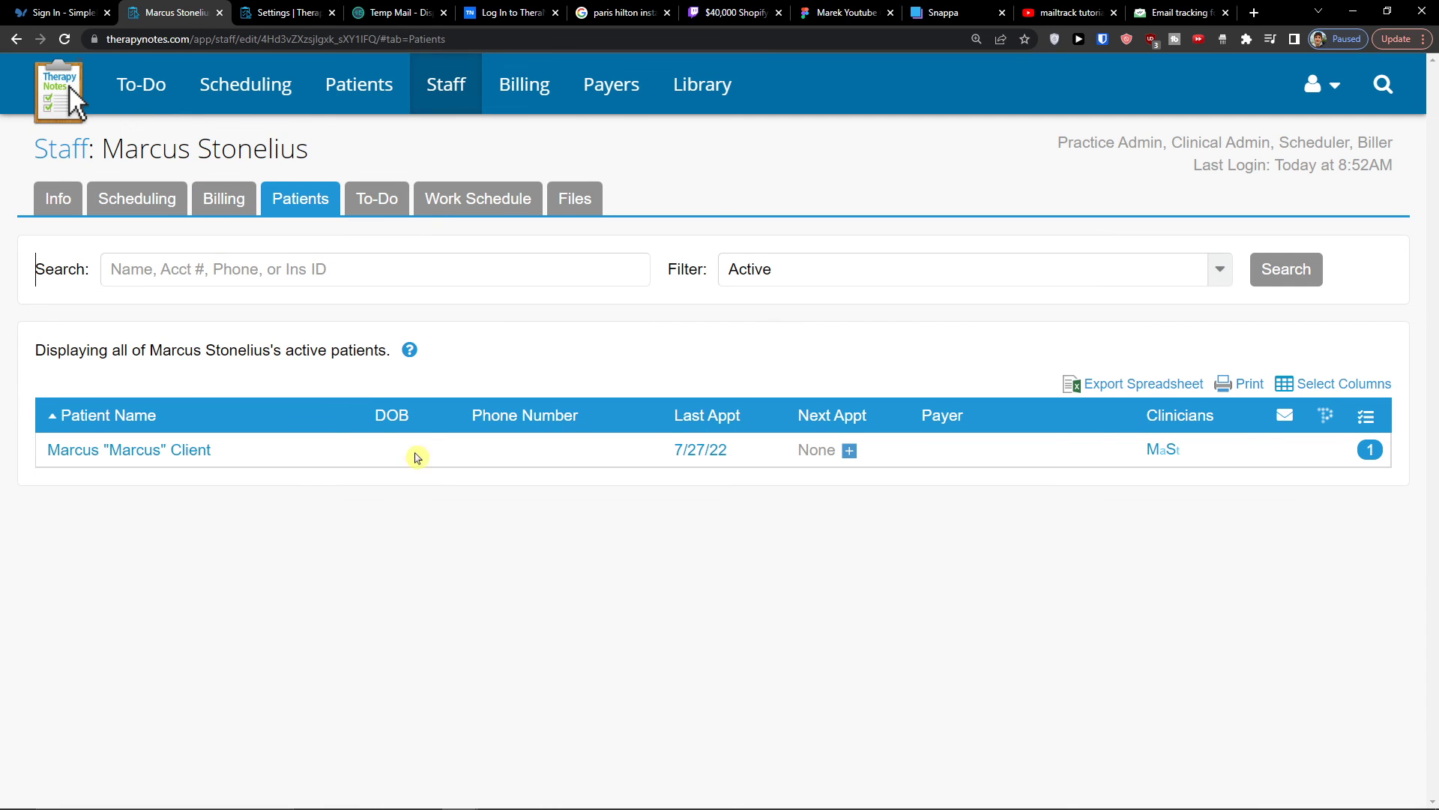
{"action": "left_click", "coordinate": [398, 213]}
{"action": "left_click", "coordinate": [307, 211]}
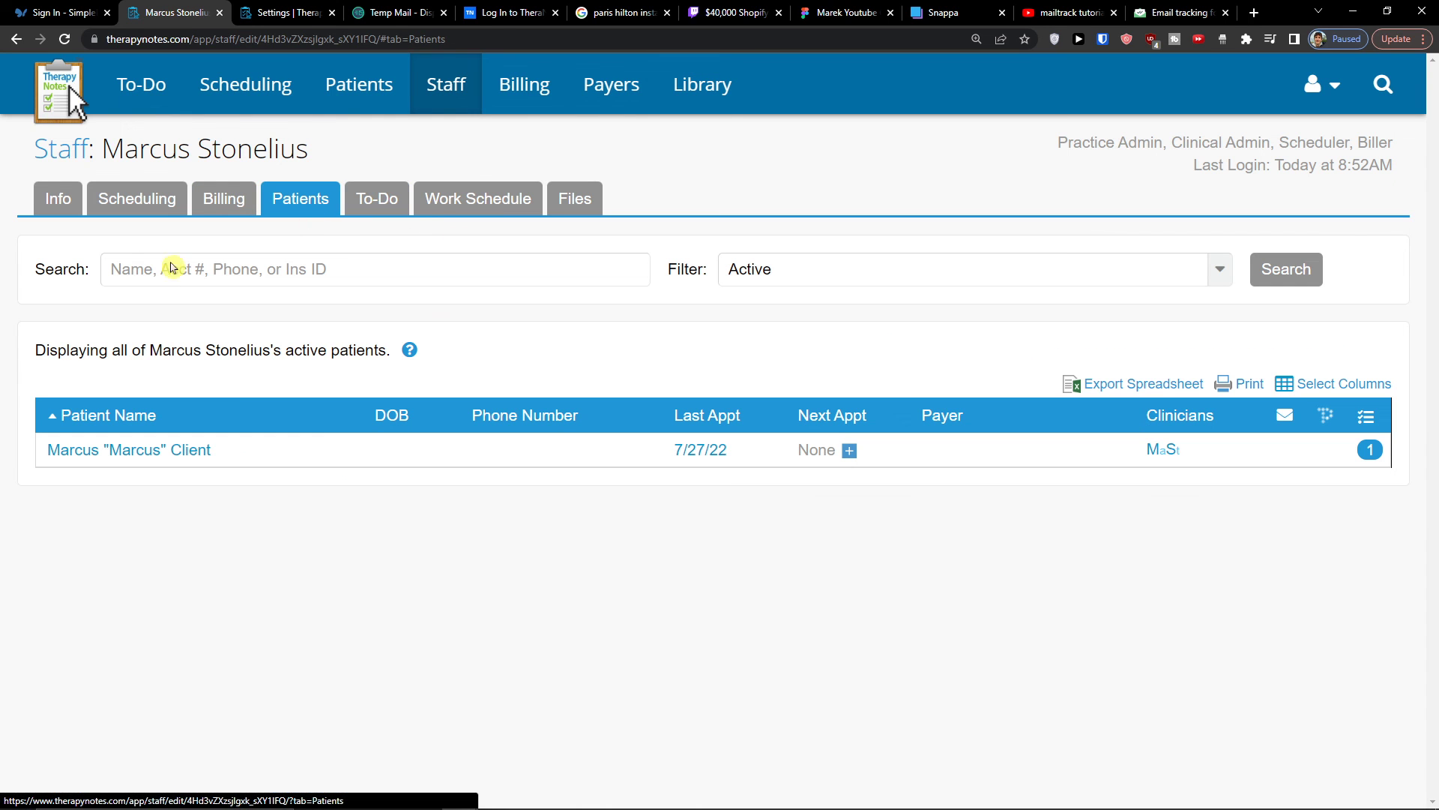
- Look through the staff member's to-do list, work schedule and files
{"action": "left_click", "coordinate": [377, 199]}
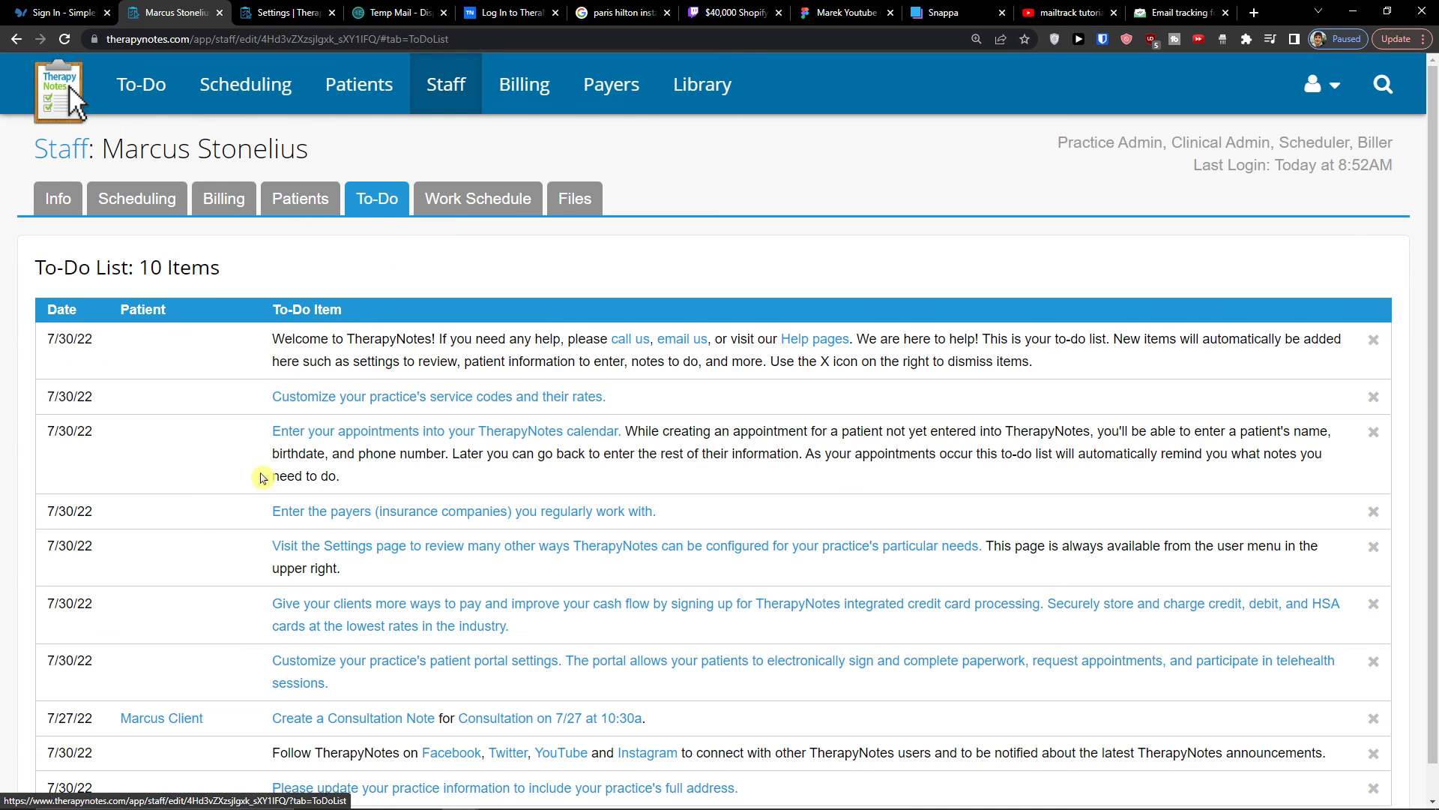
{"action": "left_click", "coordinate": [442, 204]}
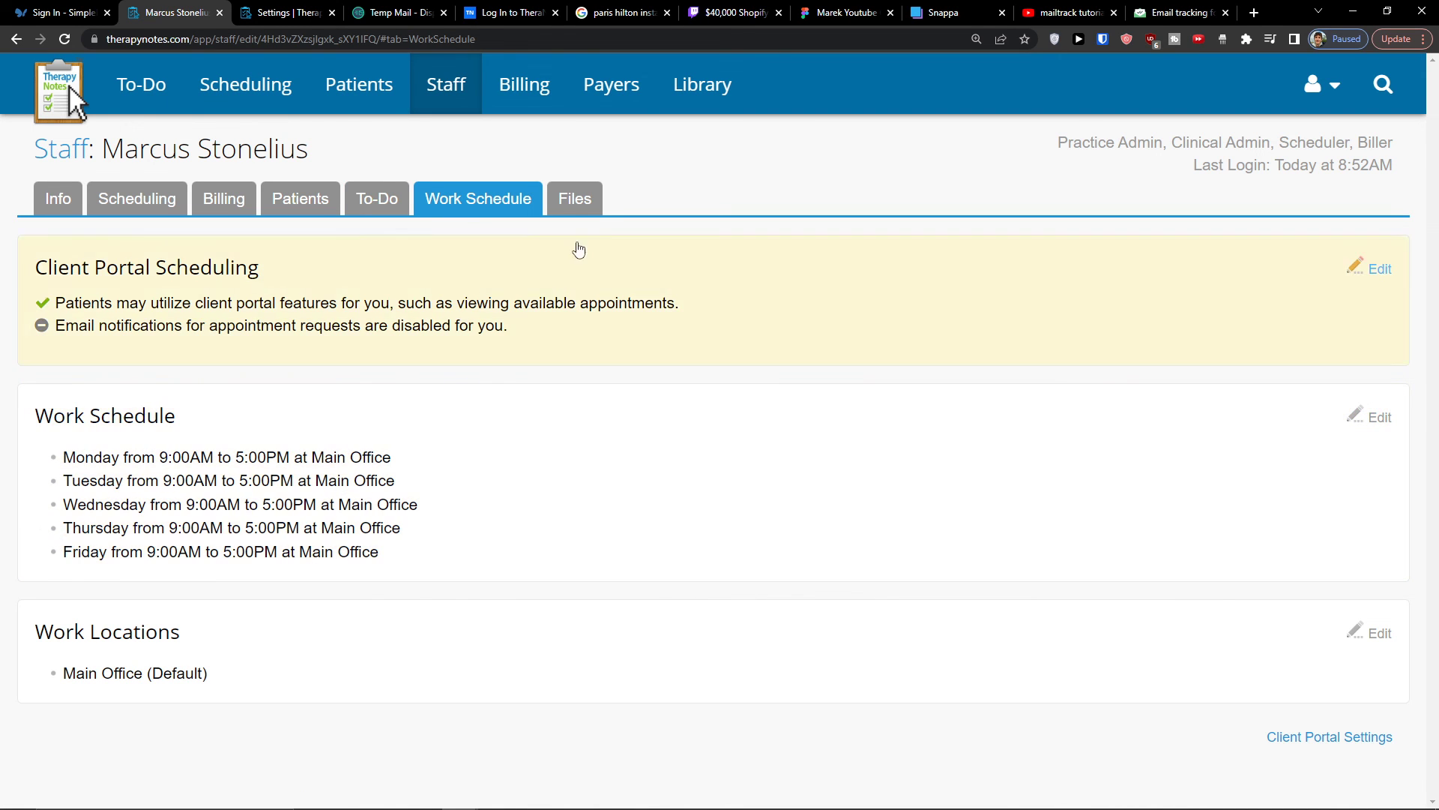
{"action": "left_click", "coordinate": [591, 209]}
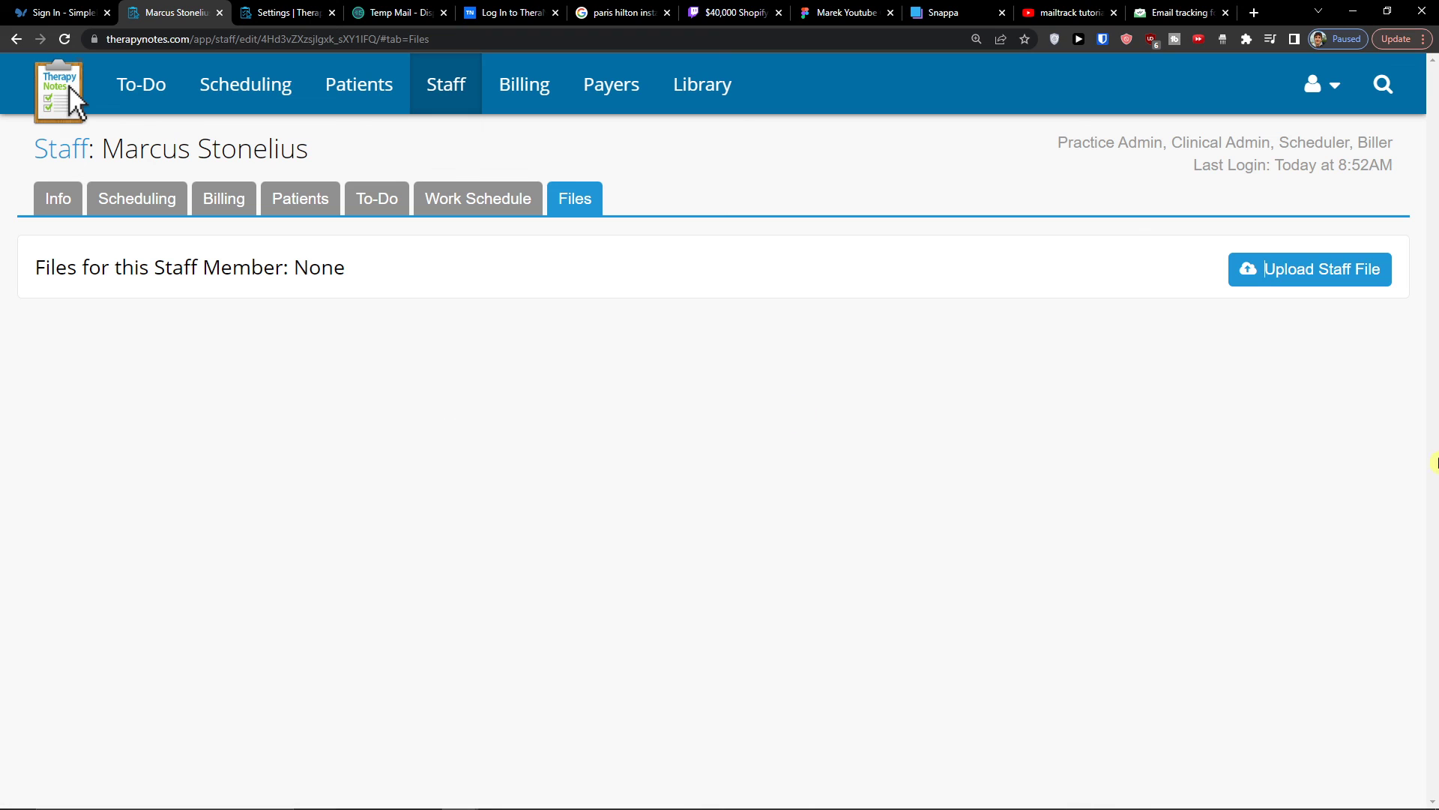